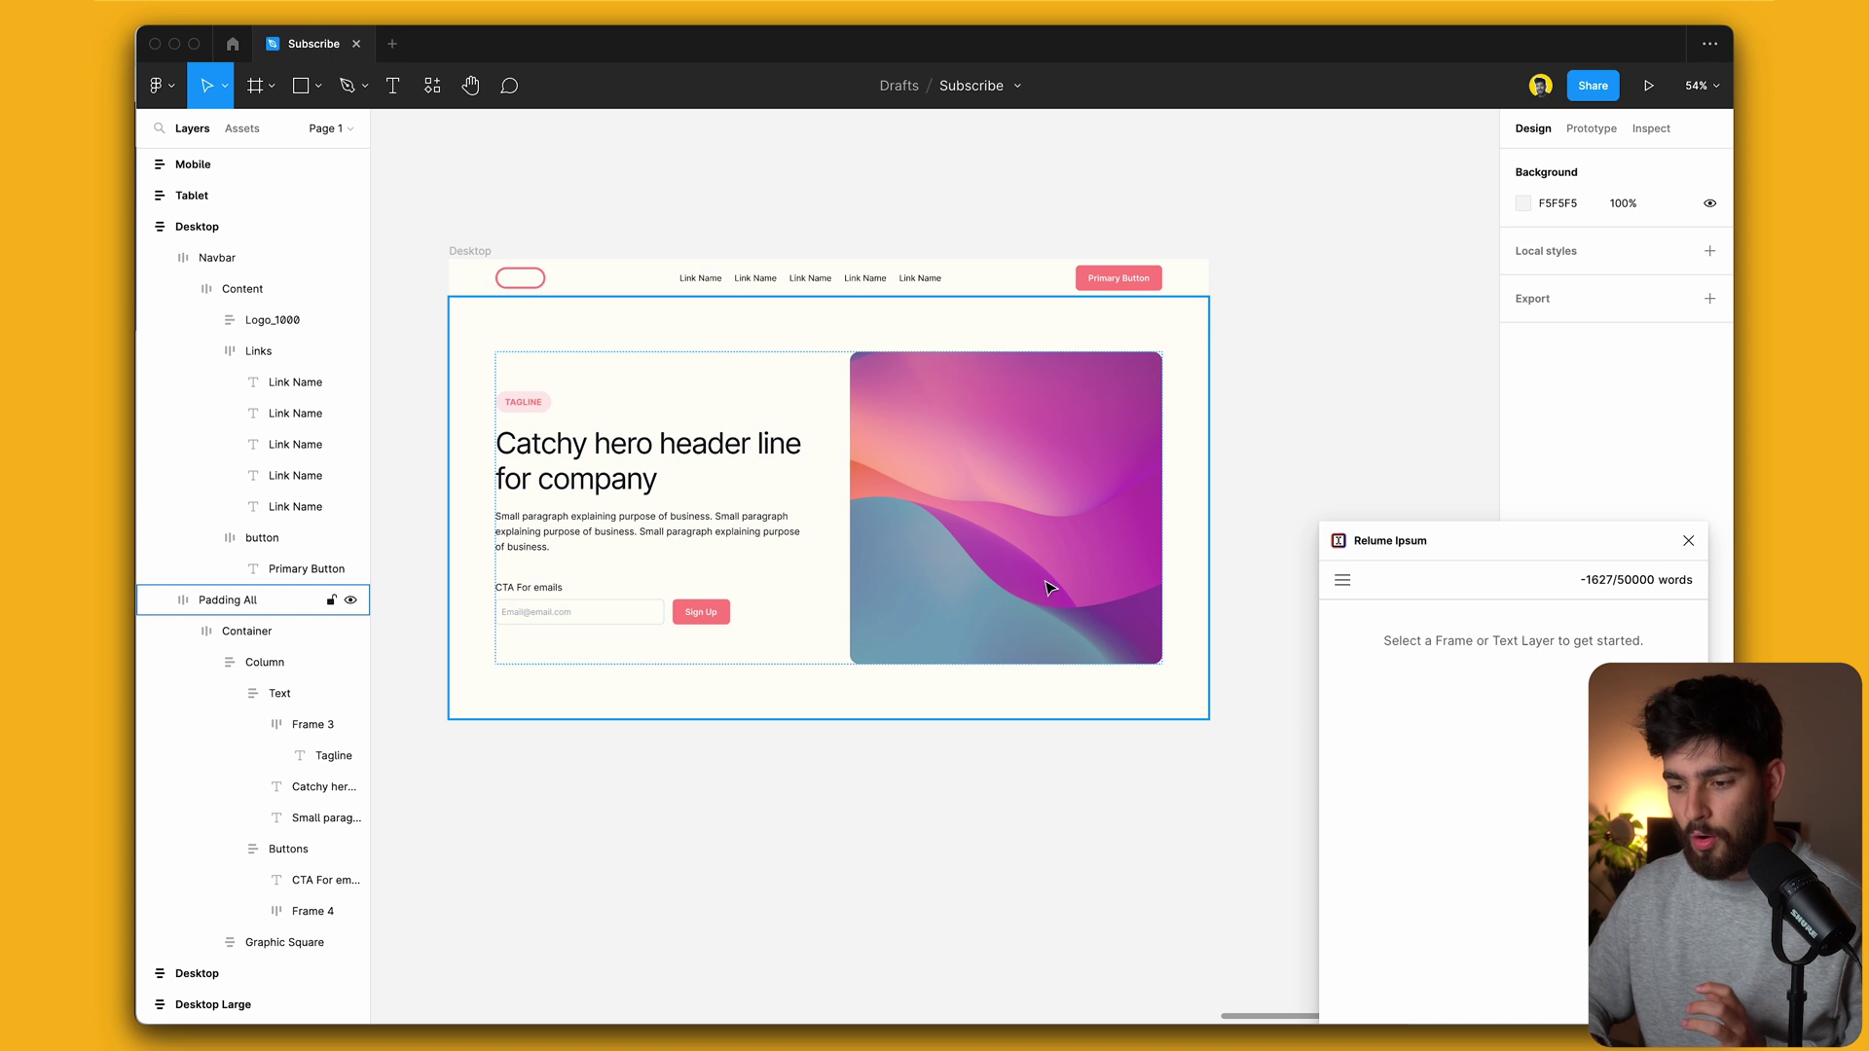
Step: Select the Desktop frame so Relume Ipsum loads its Mechanical Wonders copy settings
click(486, 254)
Step: Reposition the Relume Ipsum window, then review the company name, description and AI notes fields
click(486, 254)
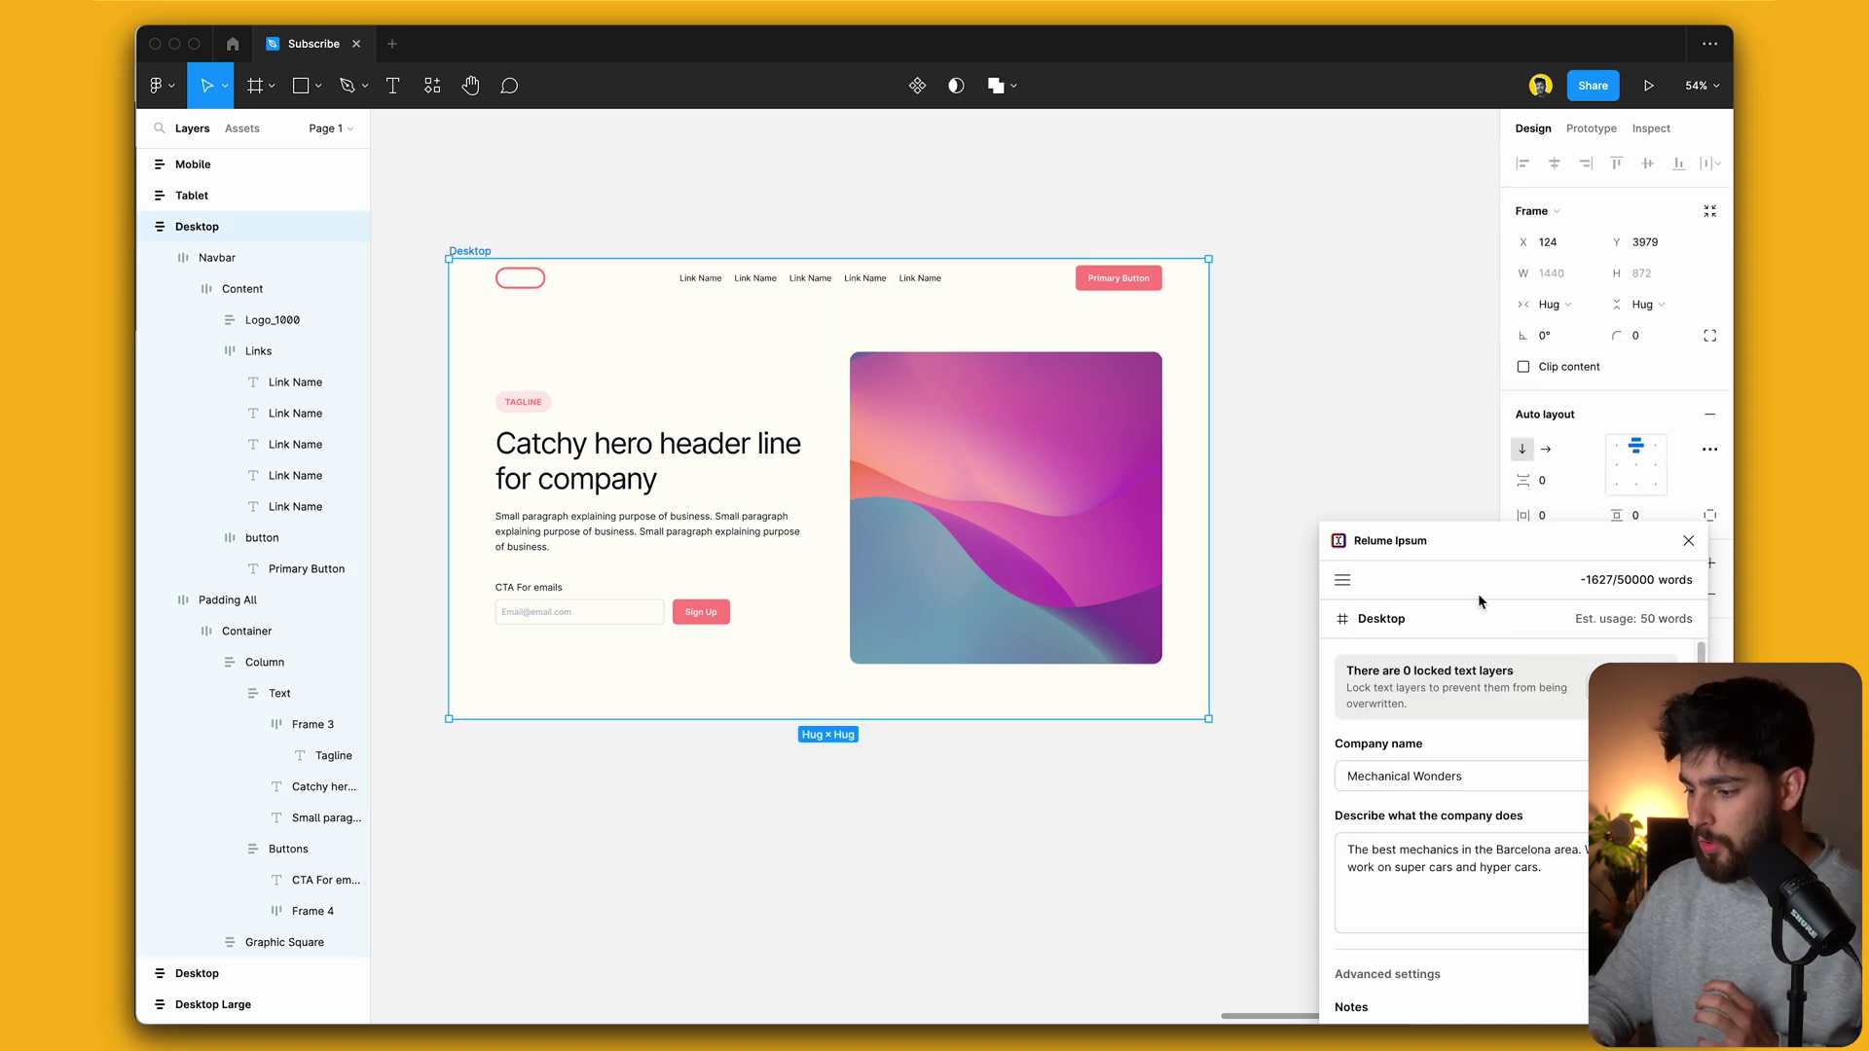
drag(1465, 500, 1397, 209)
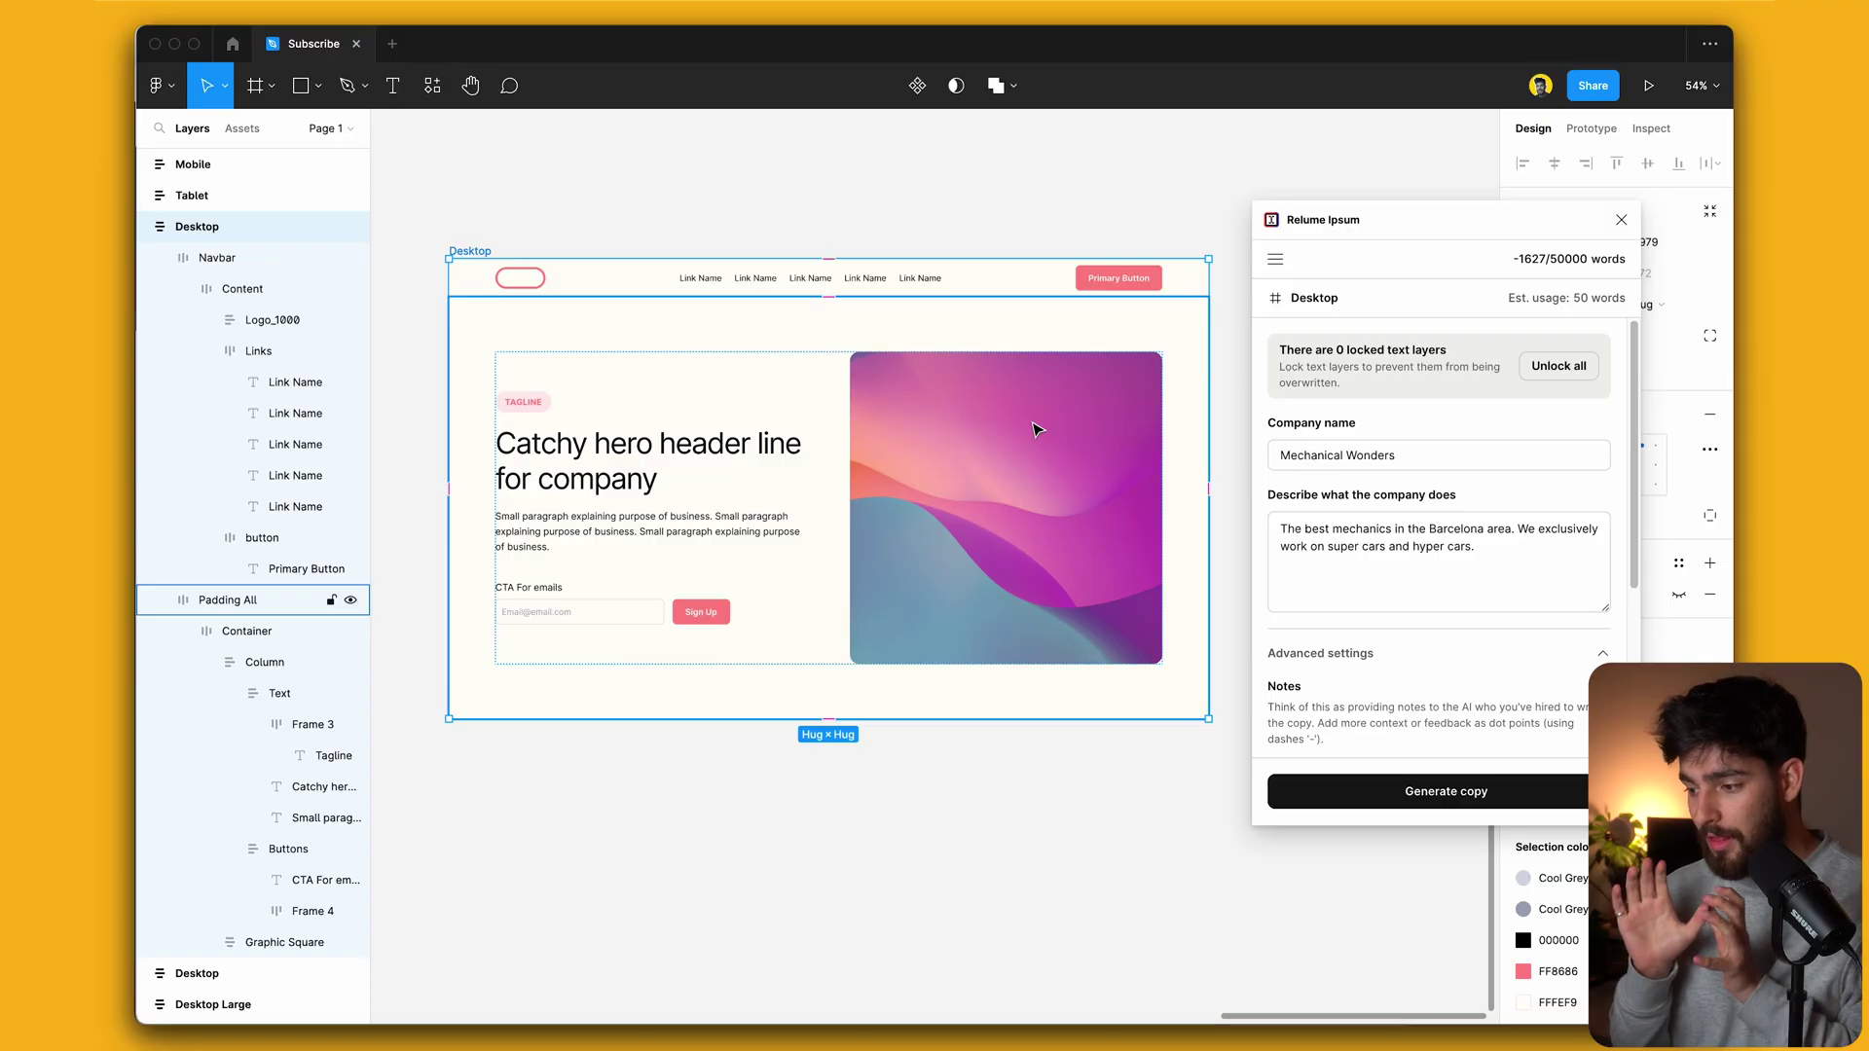
click(1410, 454)
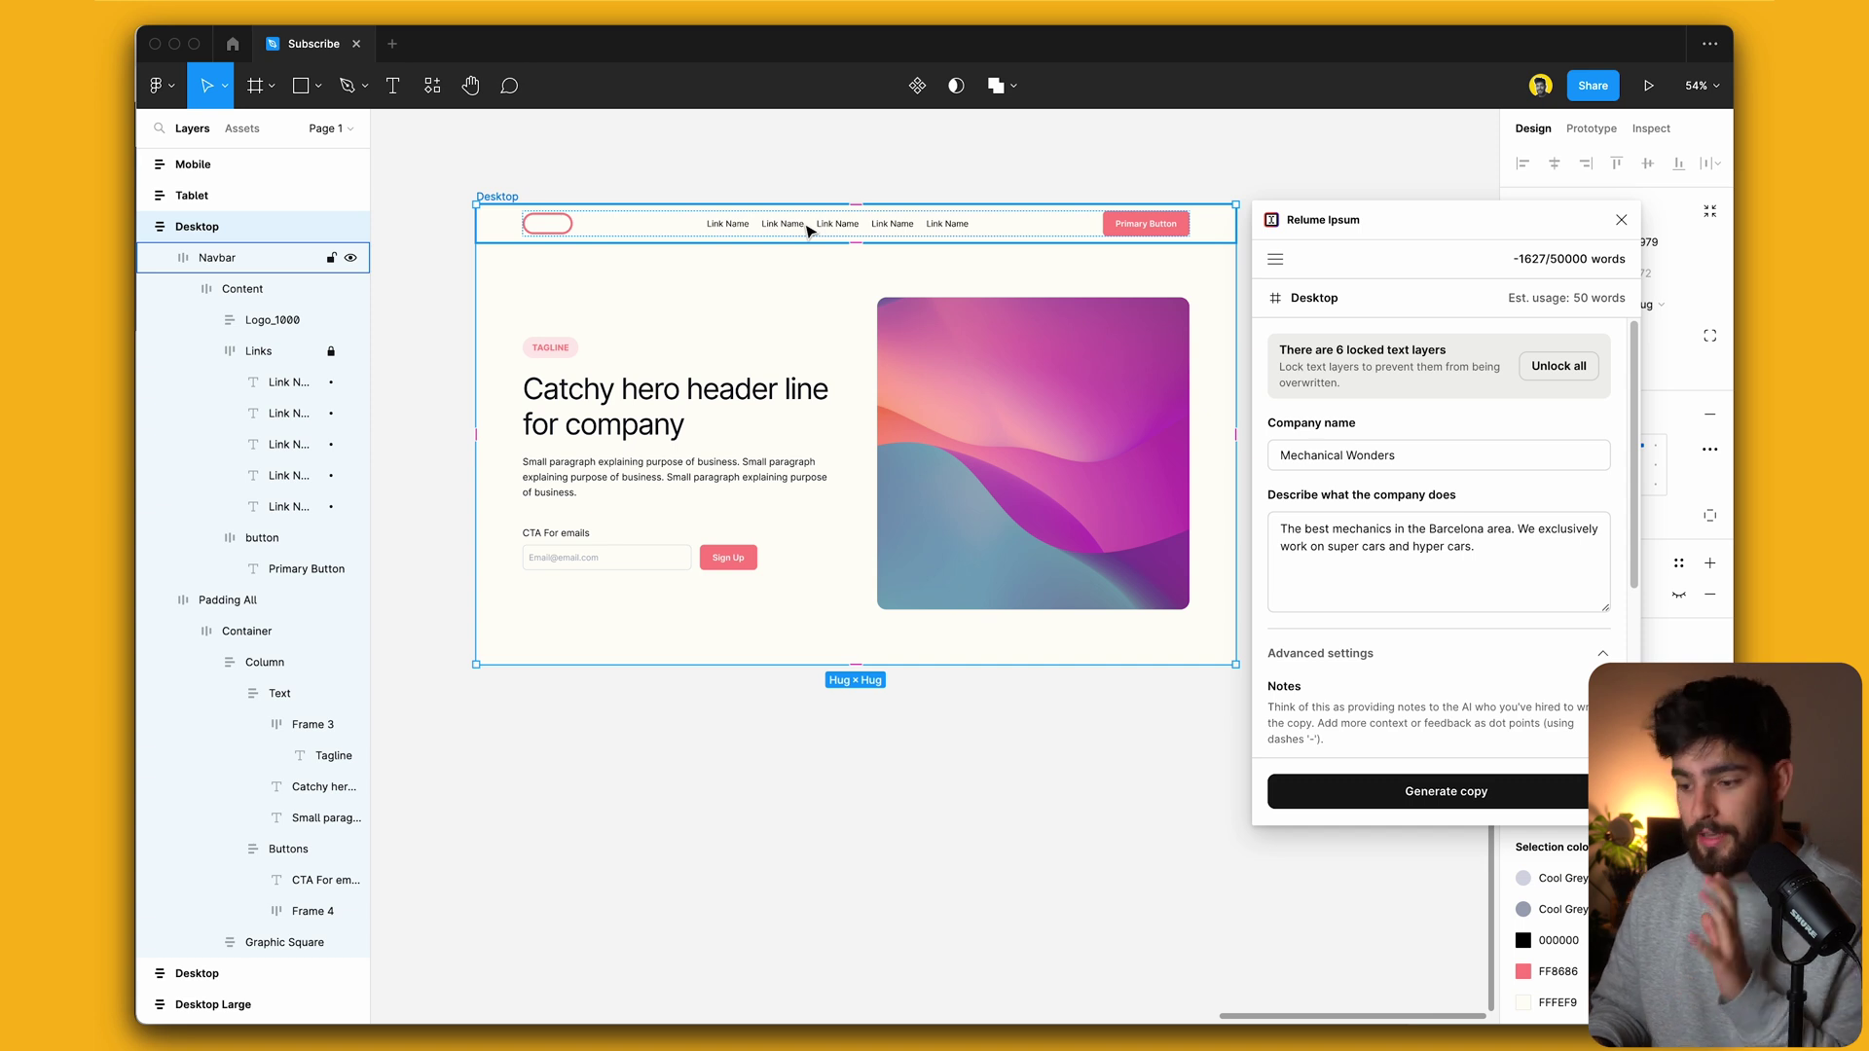
click(1398, 468)
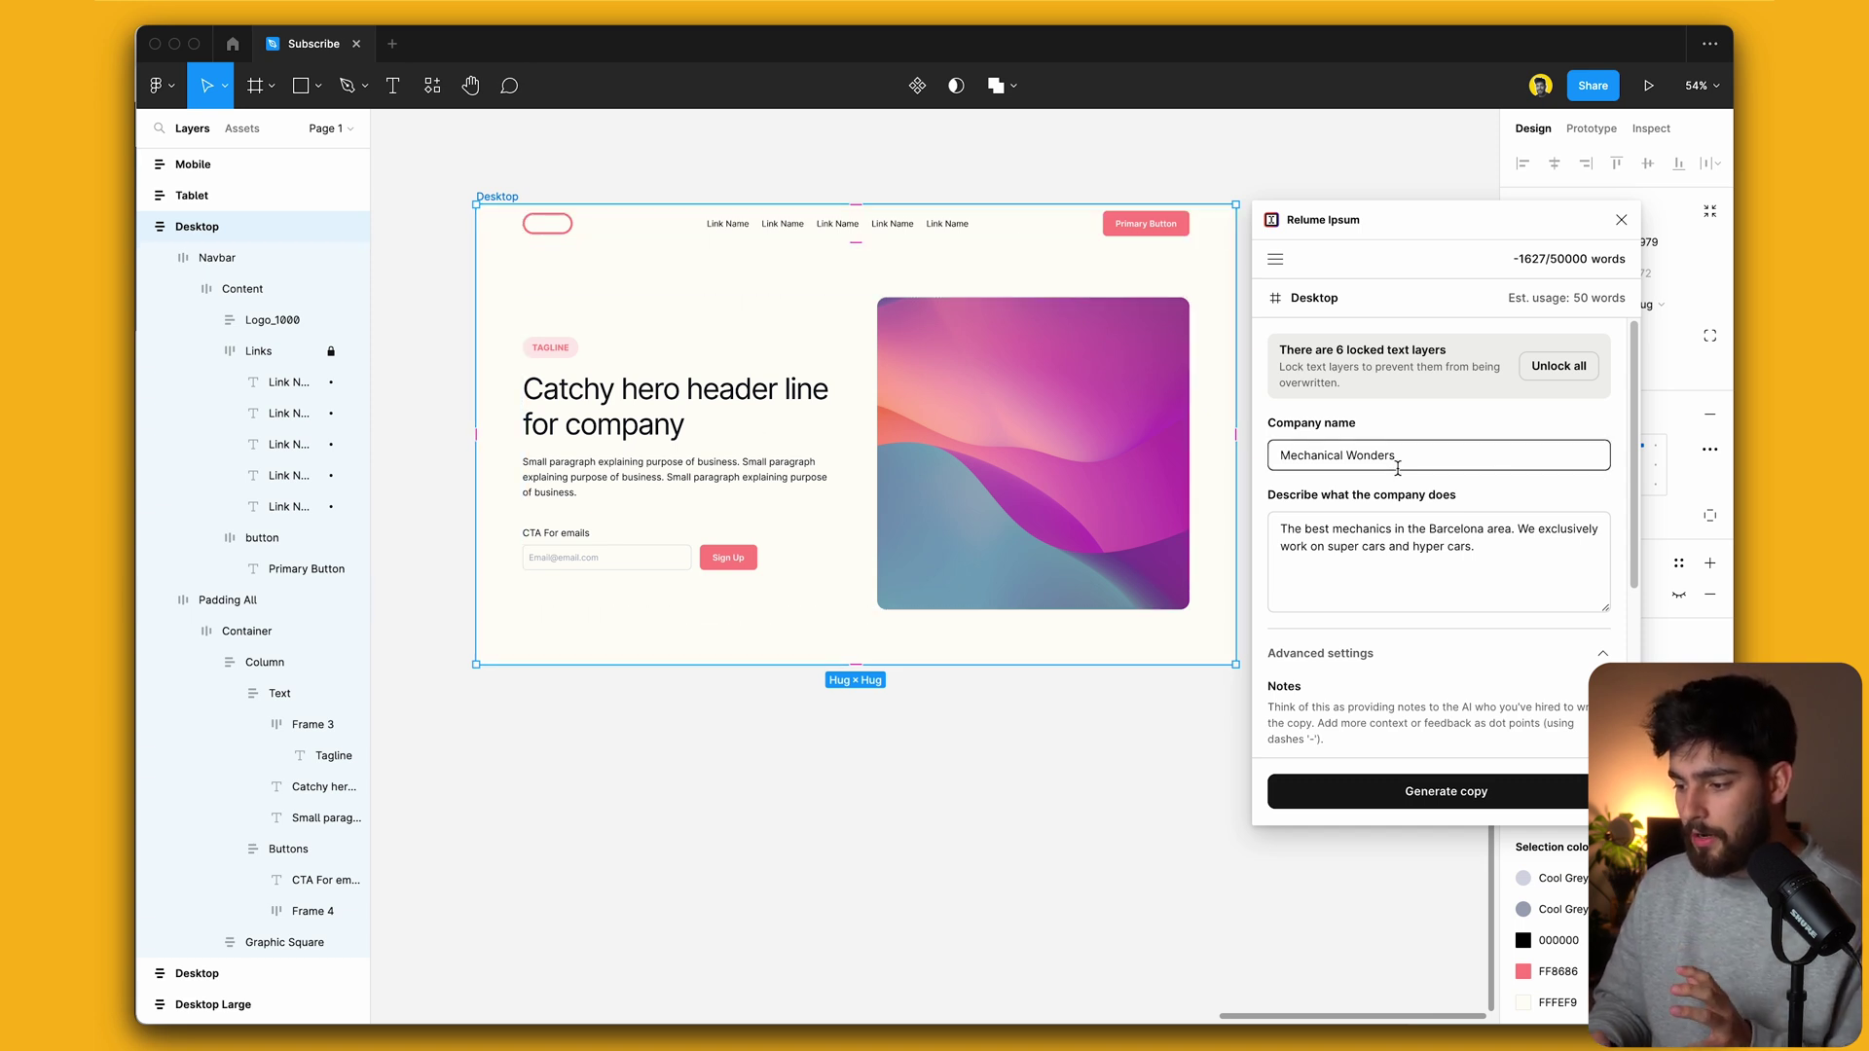
scroll(1363, 429, down, 2)
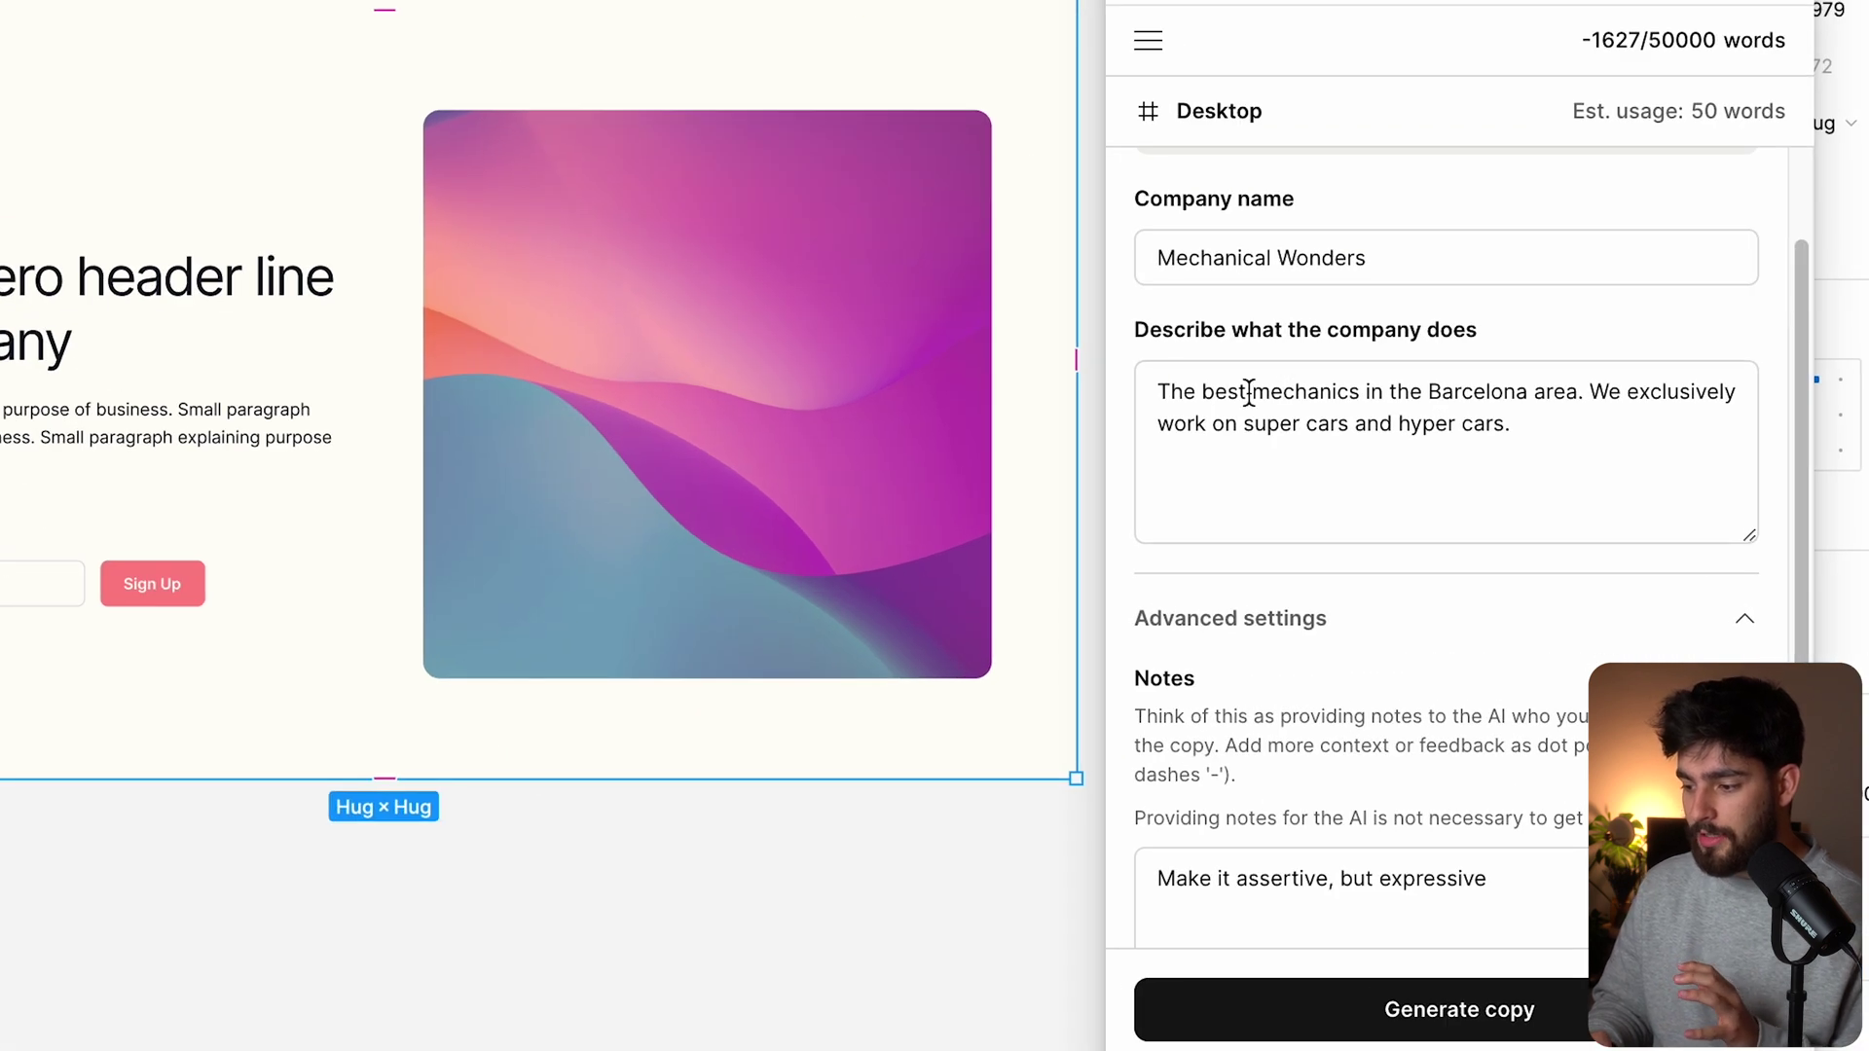
click(1328, 456)
scroll(1316, 478, down, 1)
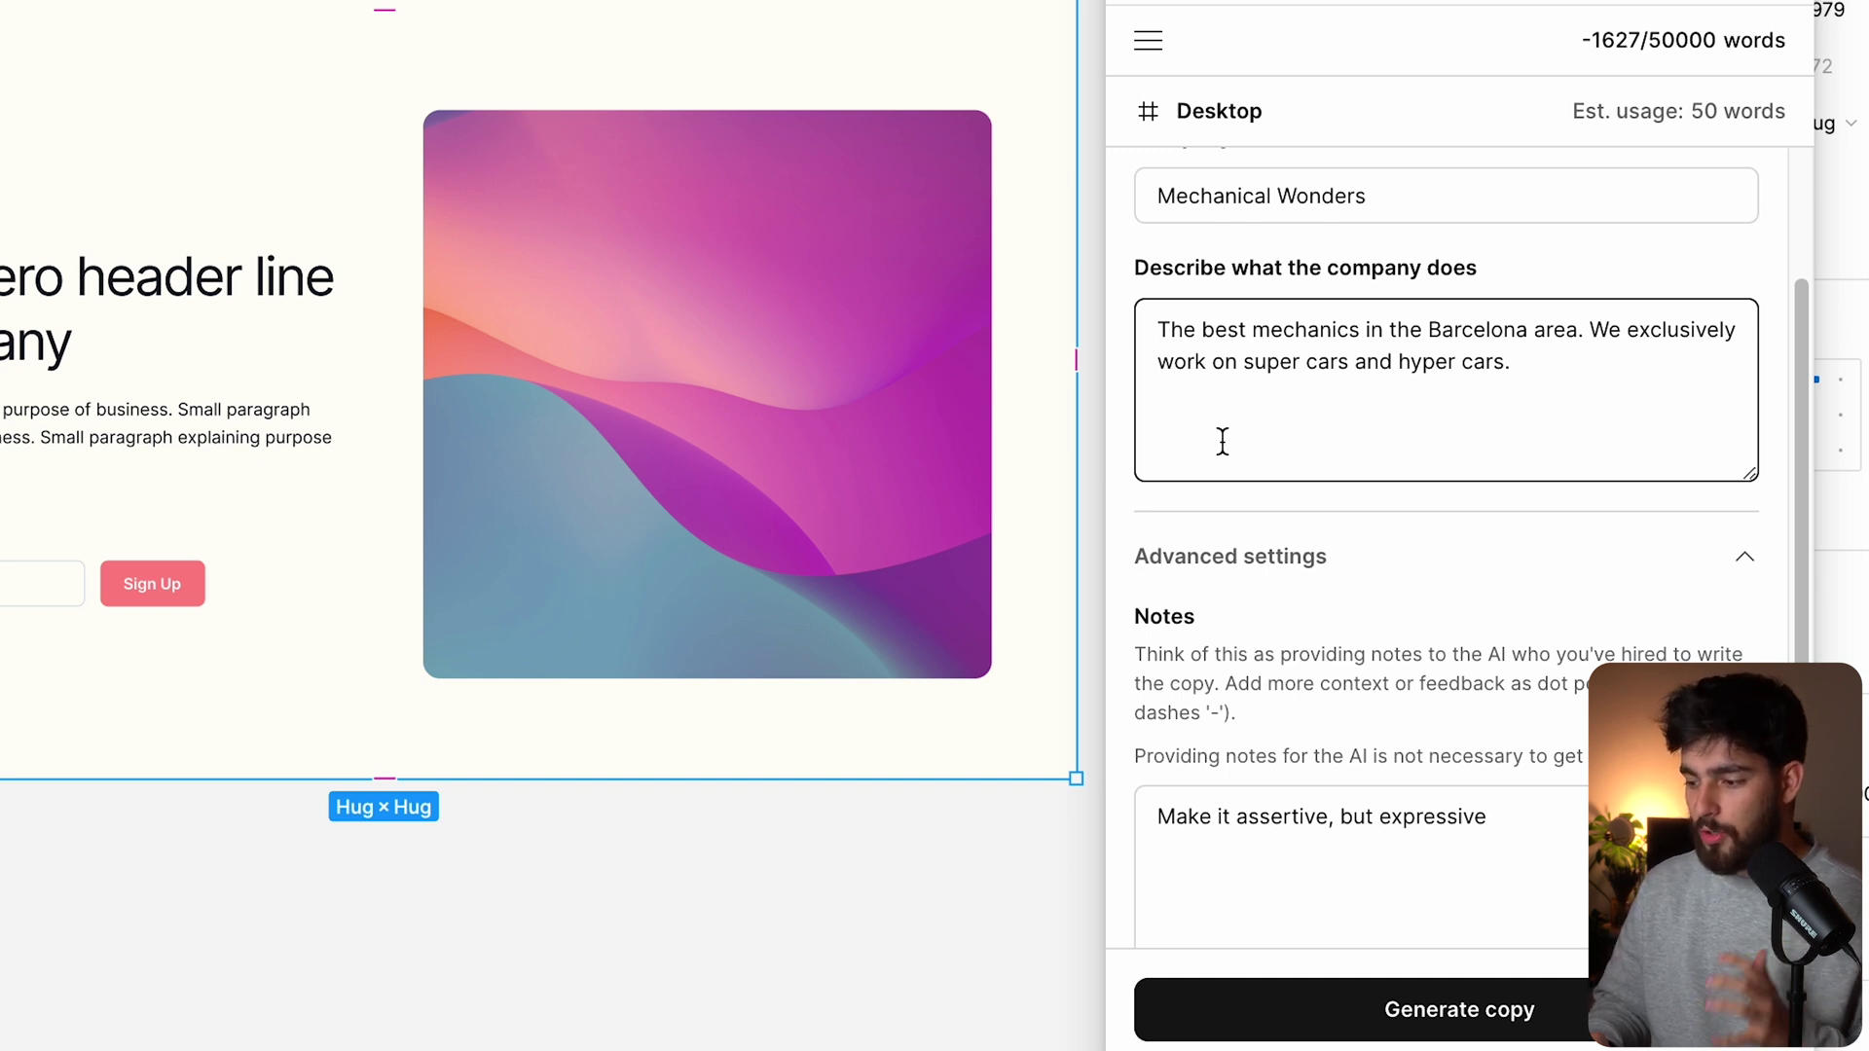
scroll(1223, 441, down, 5)
click(1284, 633)
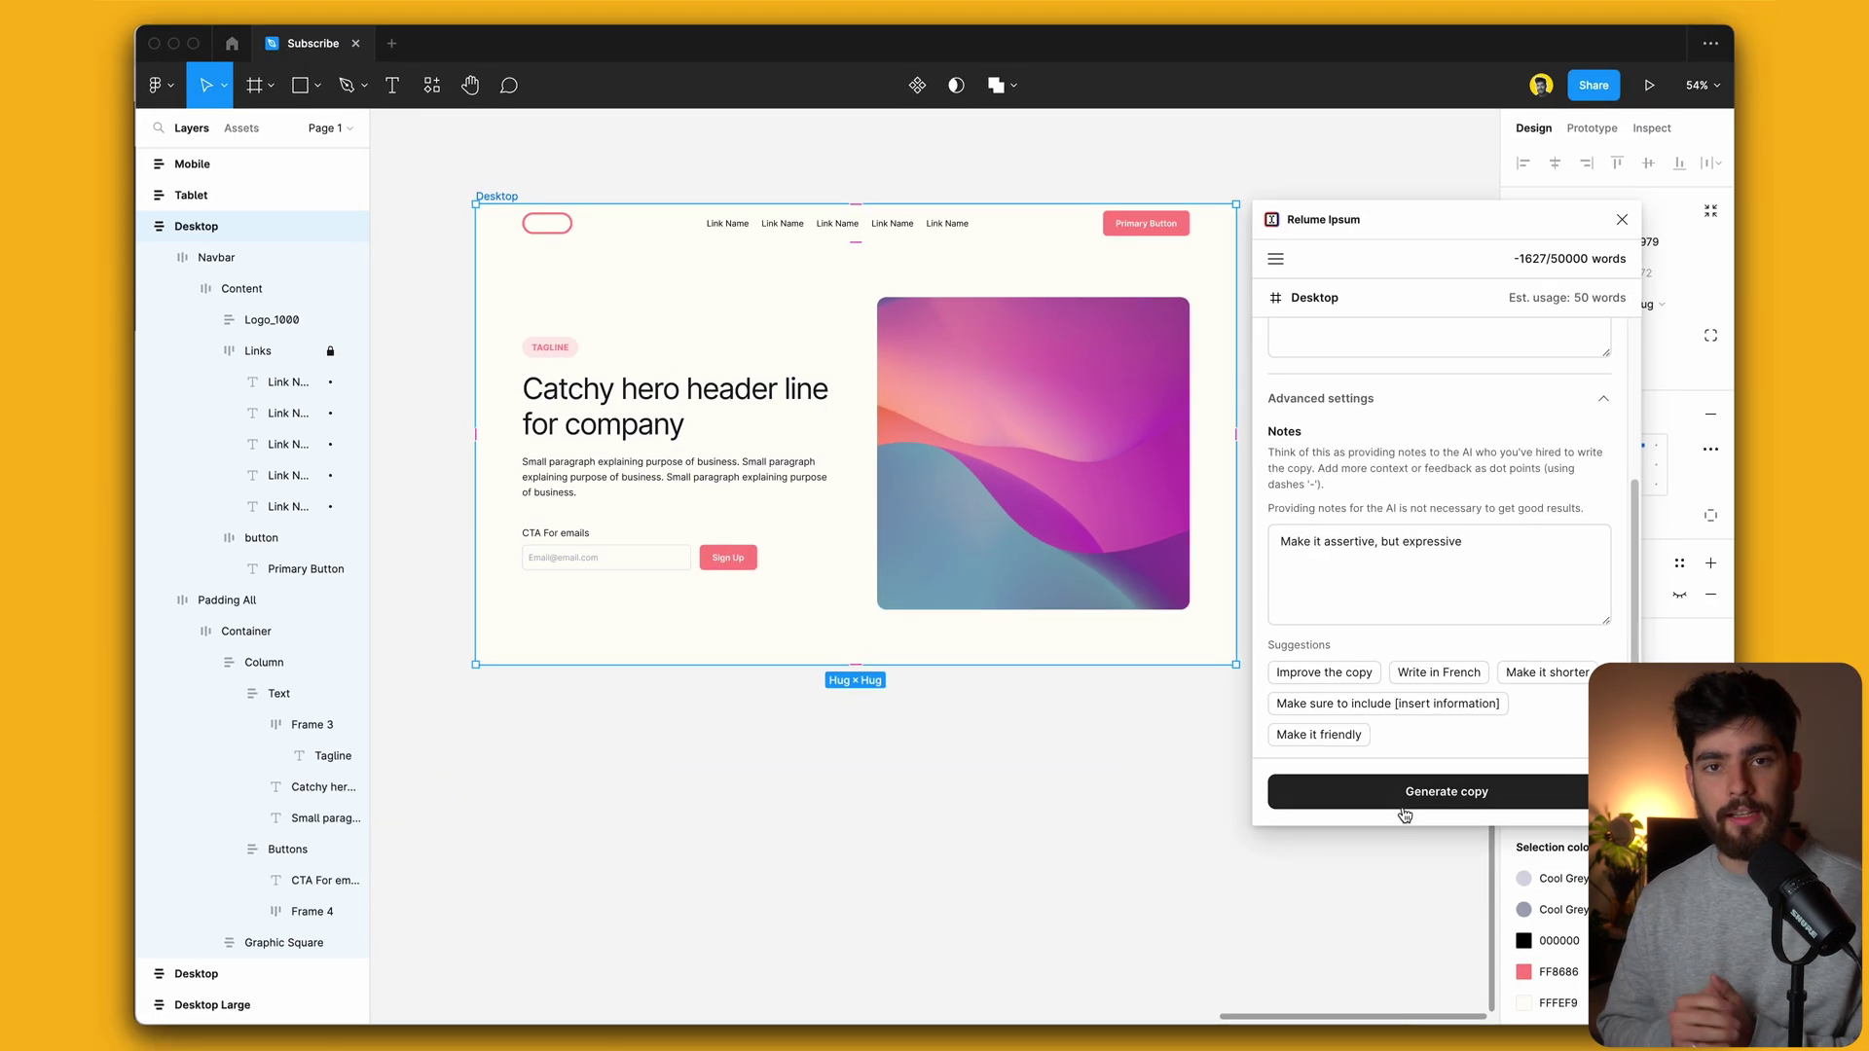
Step: Generate the copy, then check the new hero heading, EXPERIENCE tag and body paragraph
click(1373, 1017)
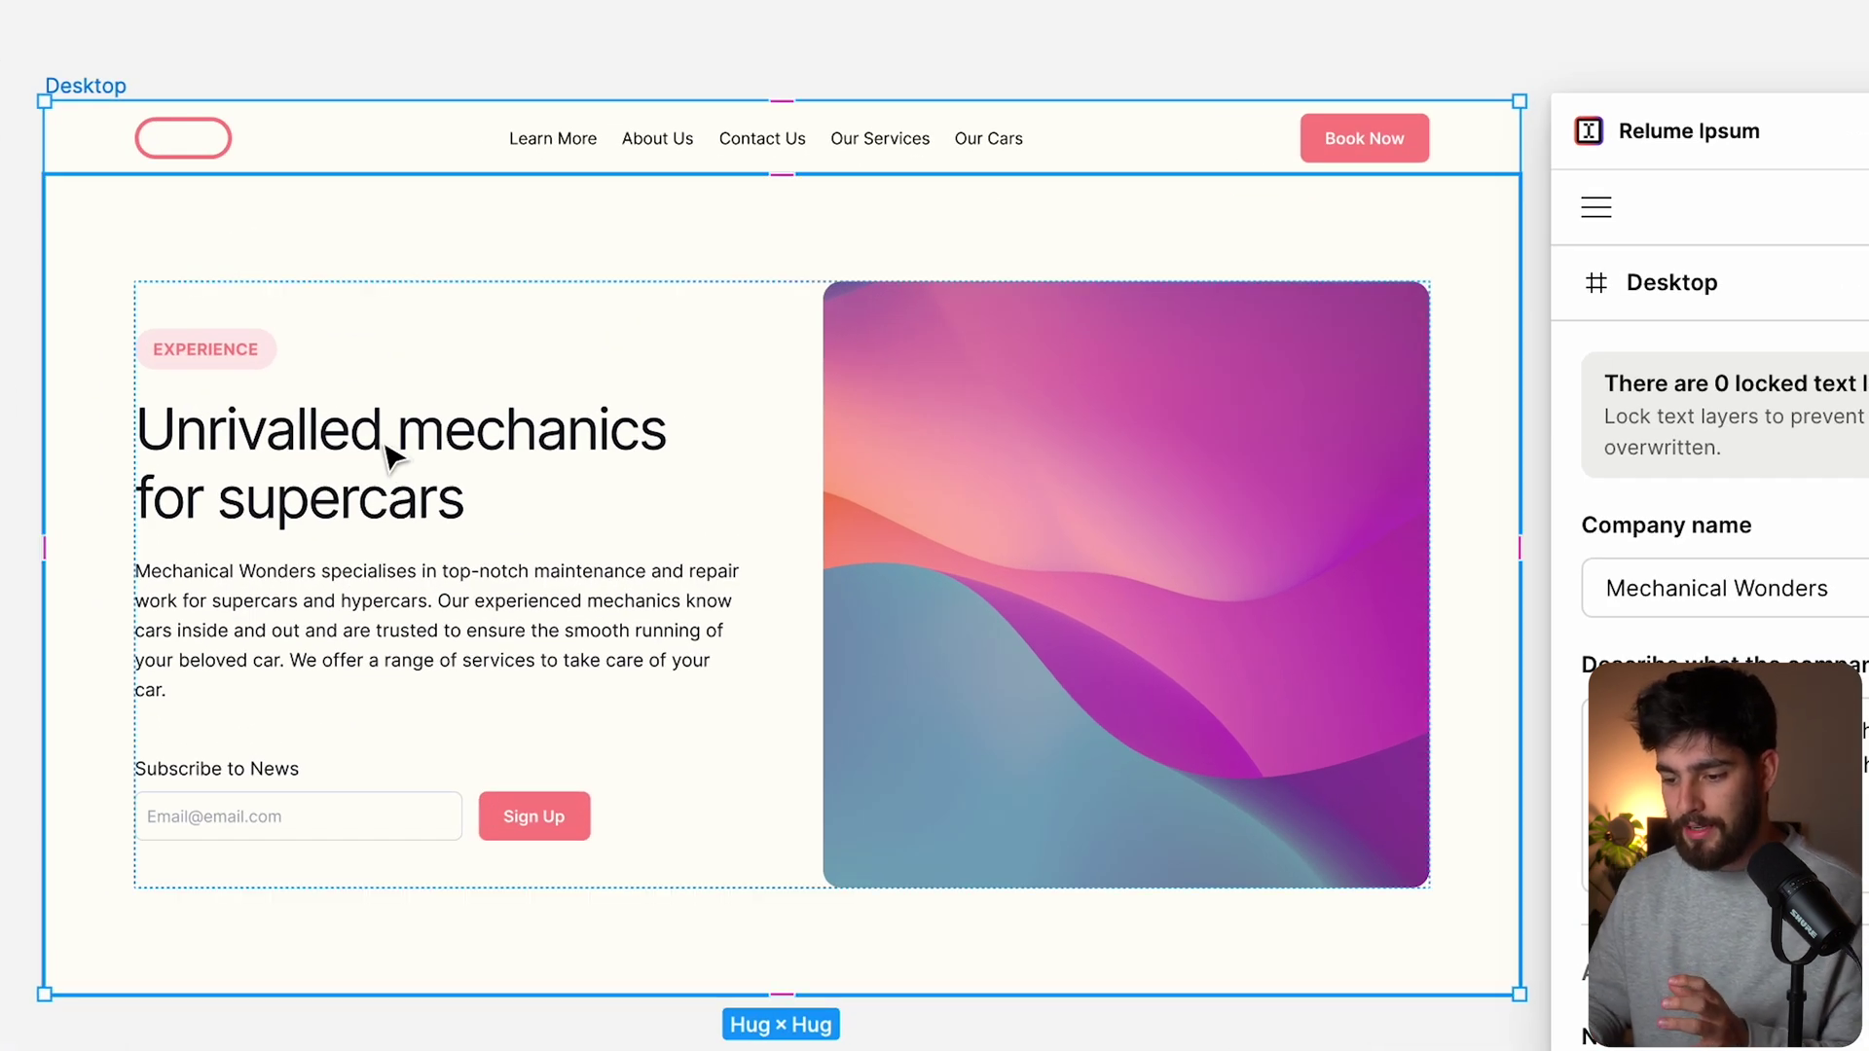
click(389, 456)
click(259, 351)
click(237, 609)
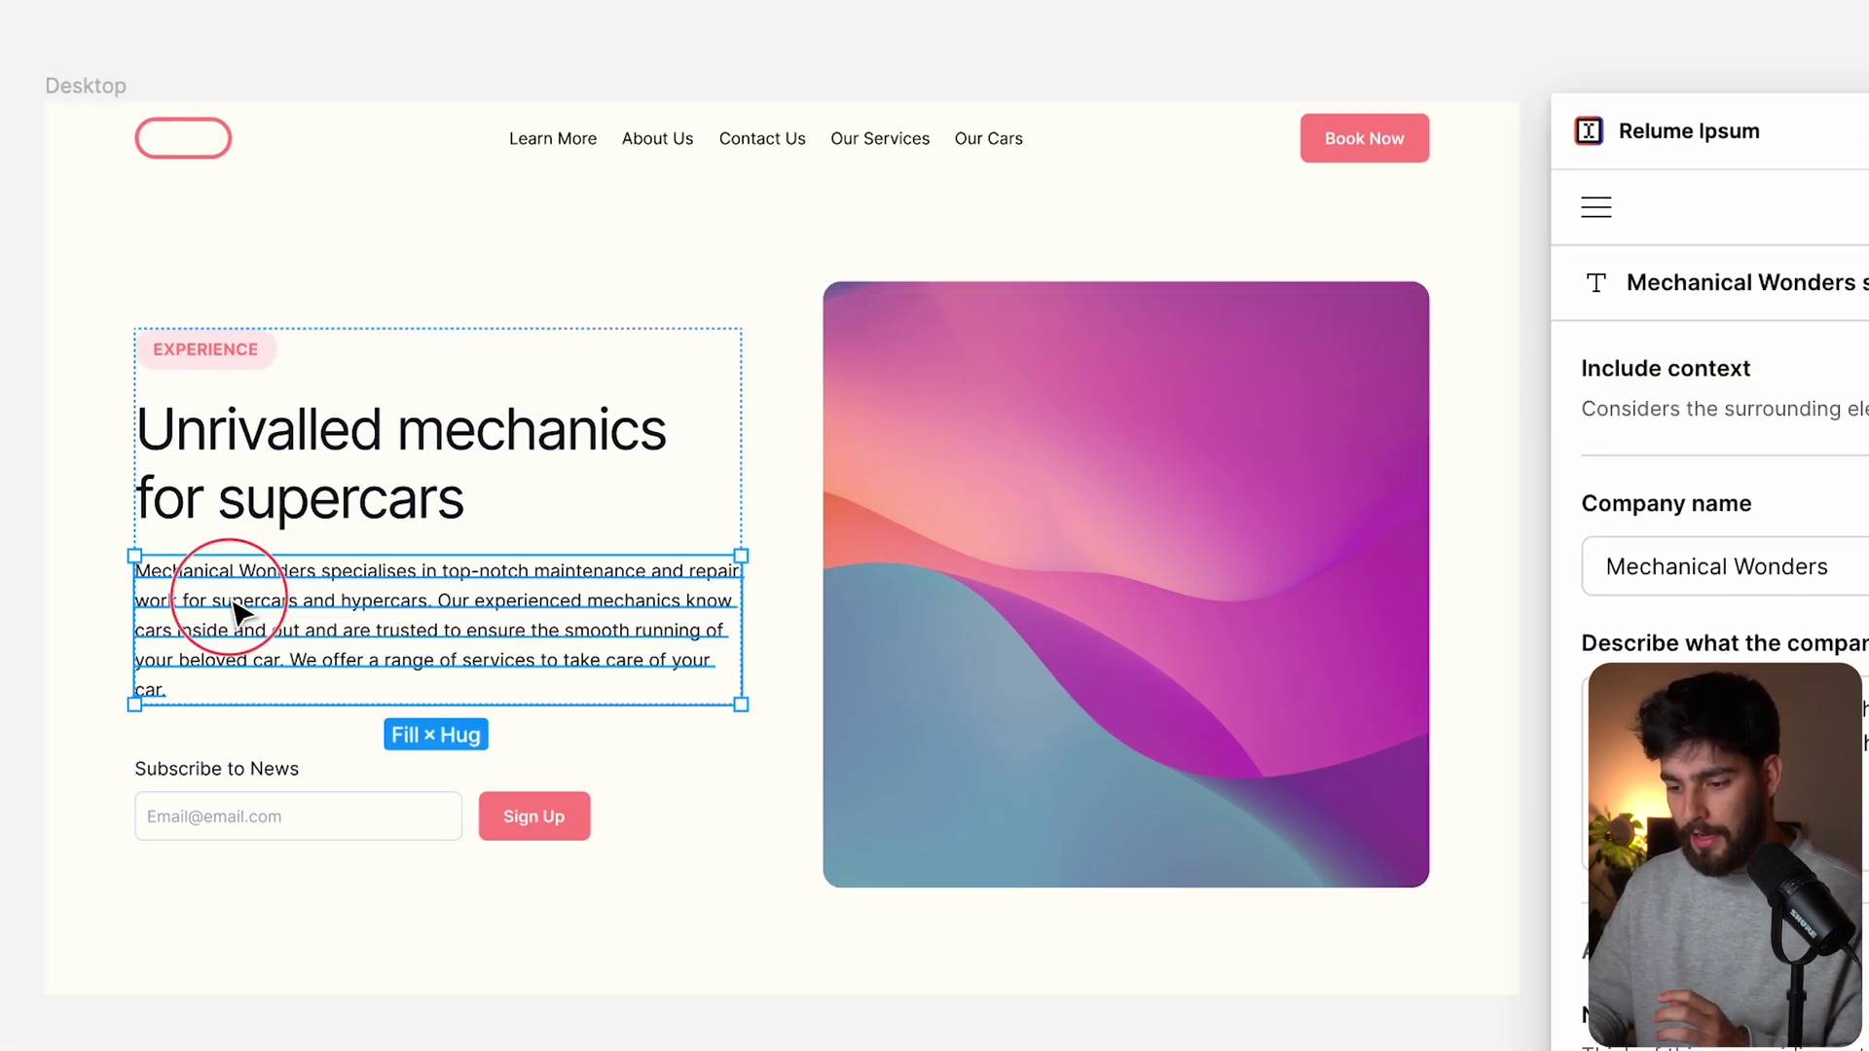
double_click(237, 609)
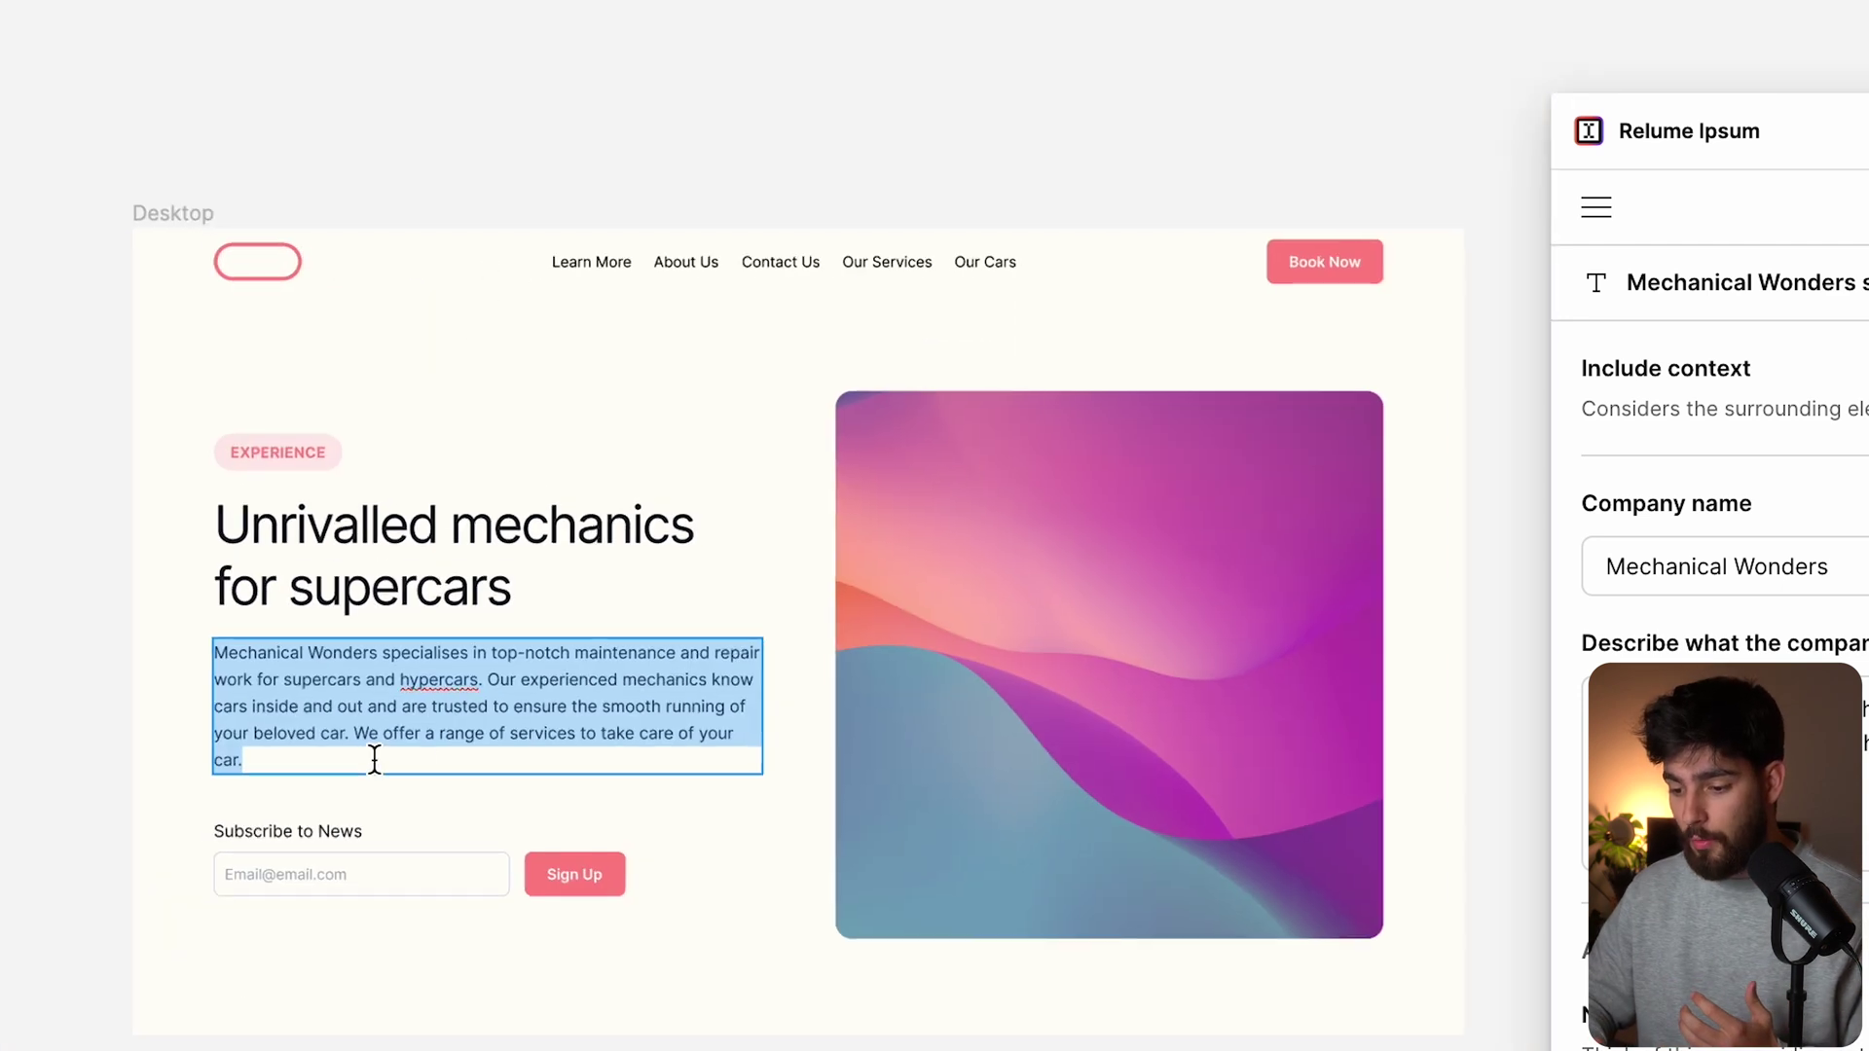
Step: Check the Subscribe to News text, the Book Now button and the navbar links
click(297, 829)
scroll(300, 815, up, 3)
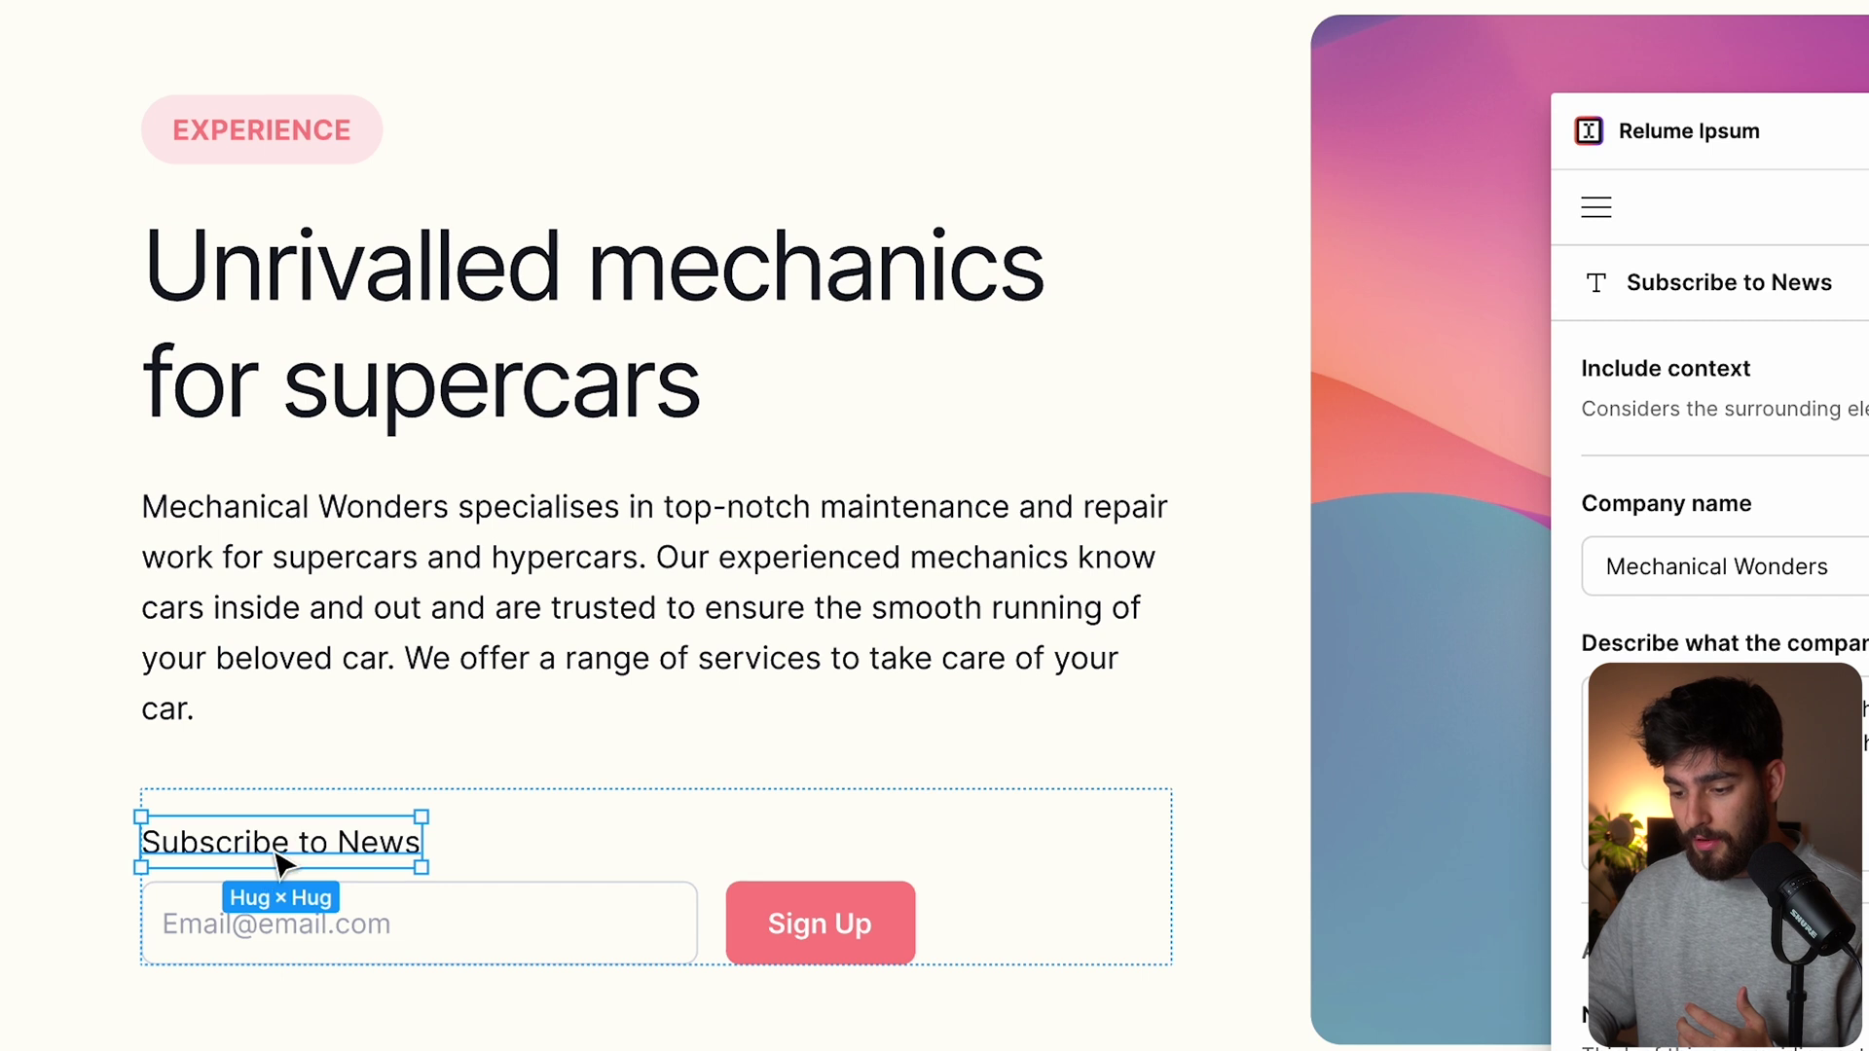
scroll(868, 546, down, 2)
scroll(868, 546, up, 5)
double_click(1168, 479)
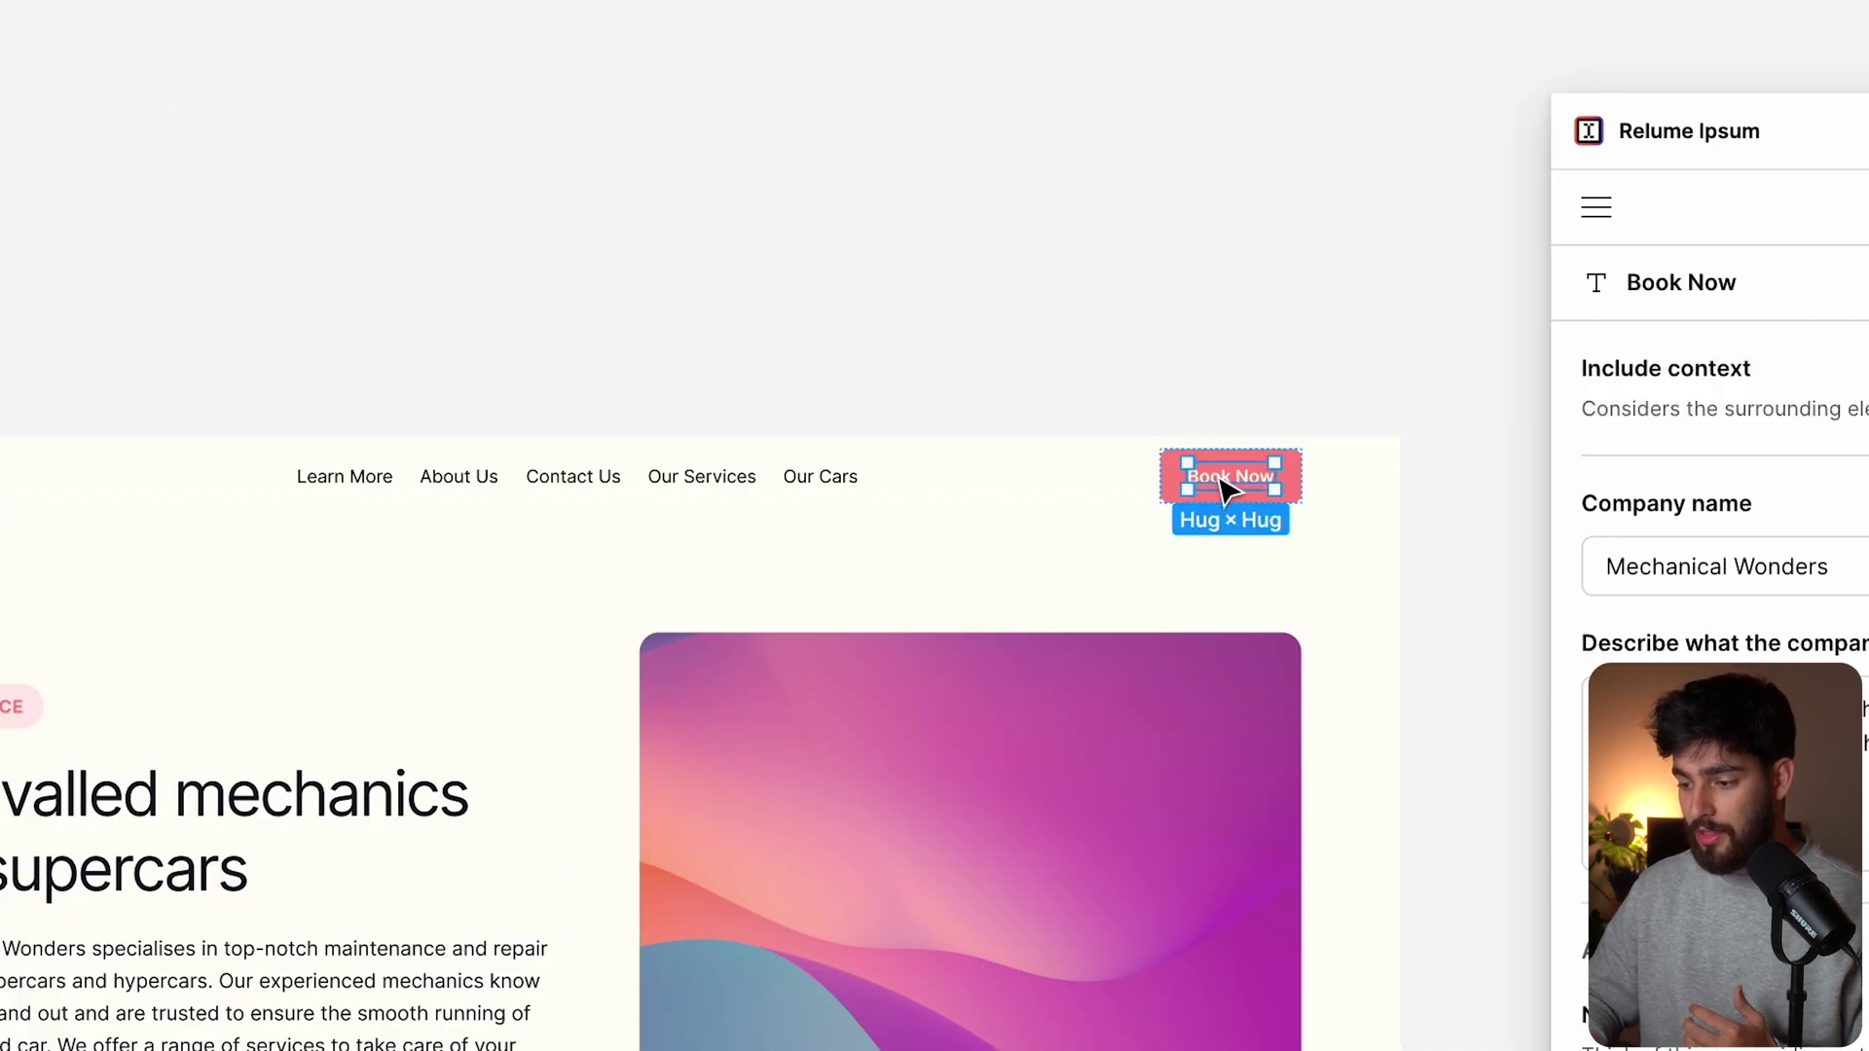
scroll(964, 171, down, 2)
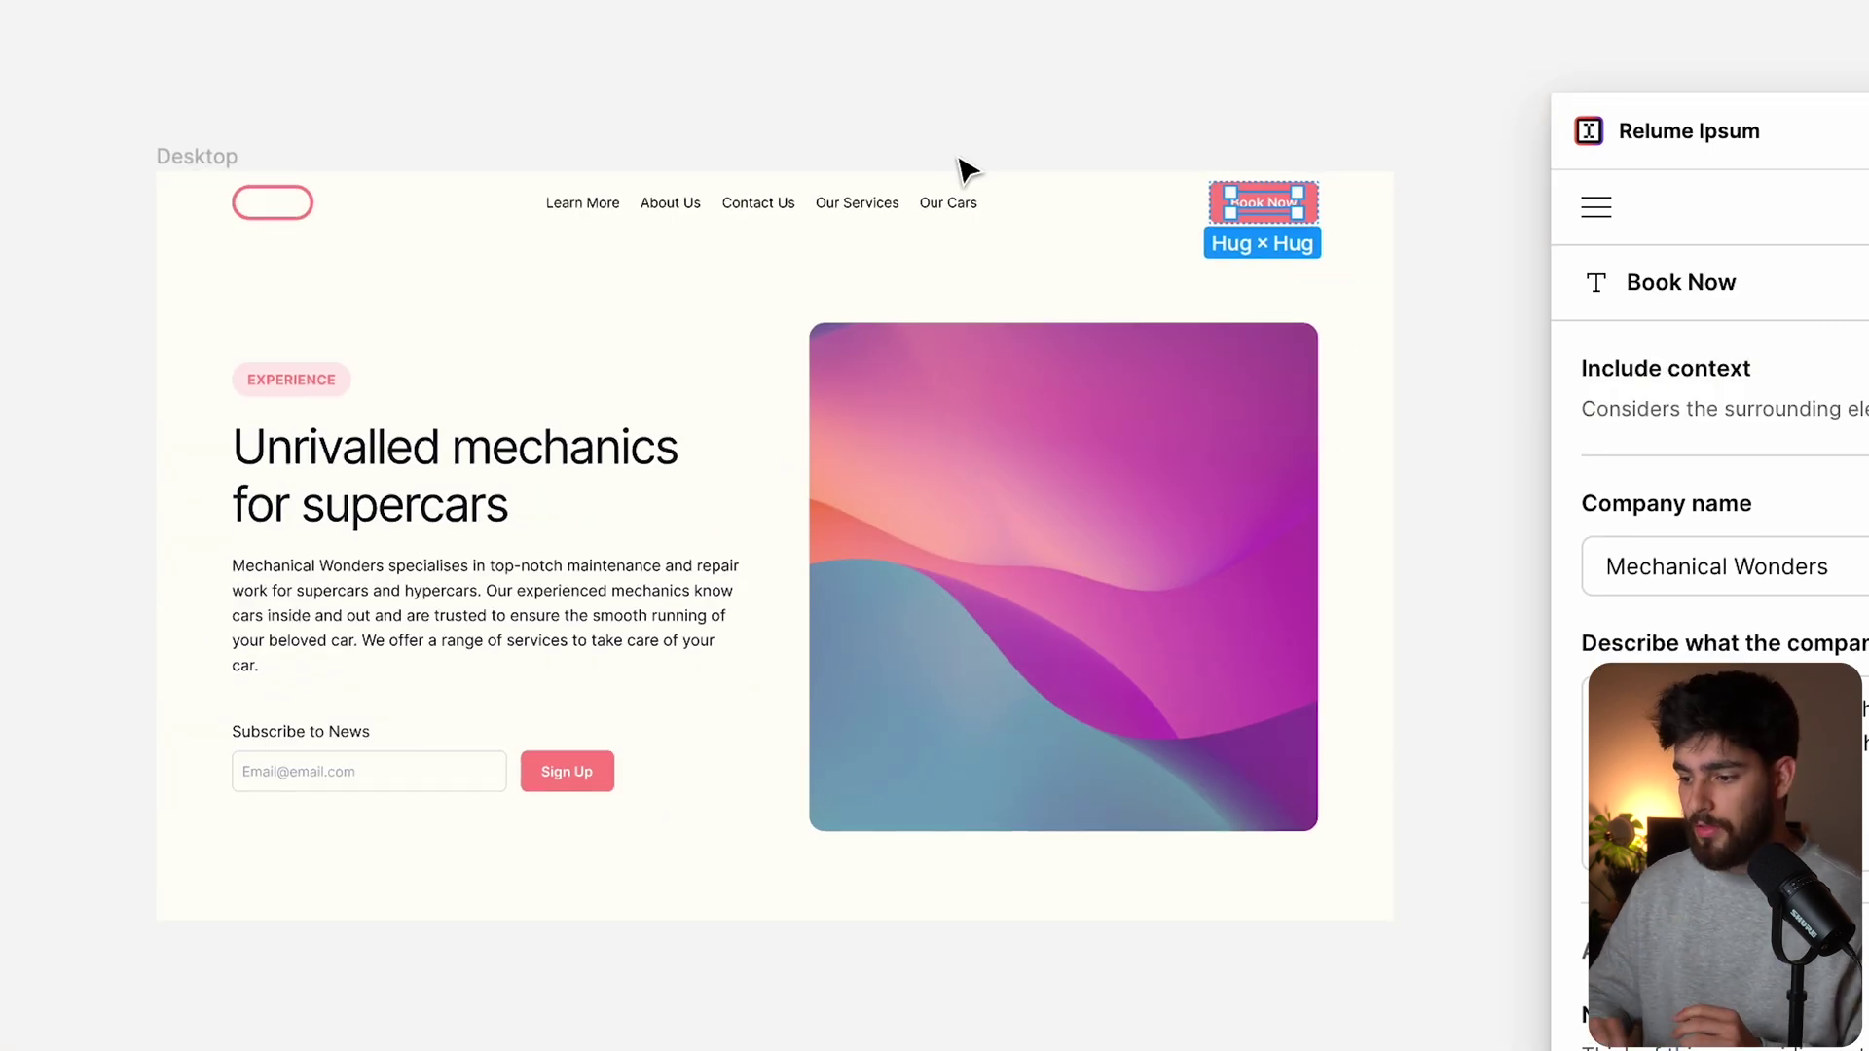
scroll(459, 210, up, 3)
drag(292, 153, 956, 285)
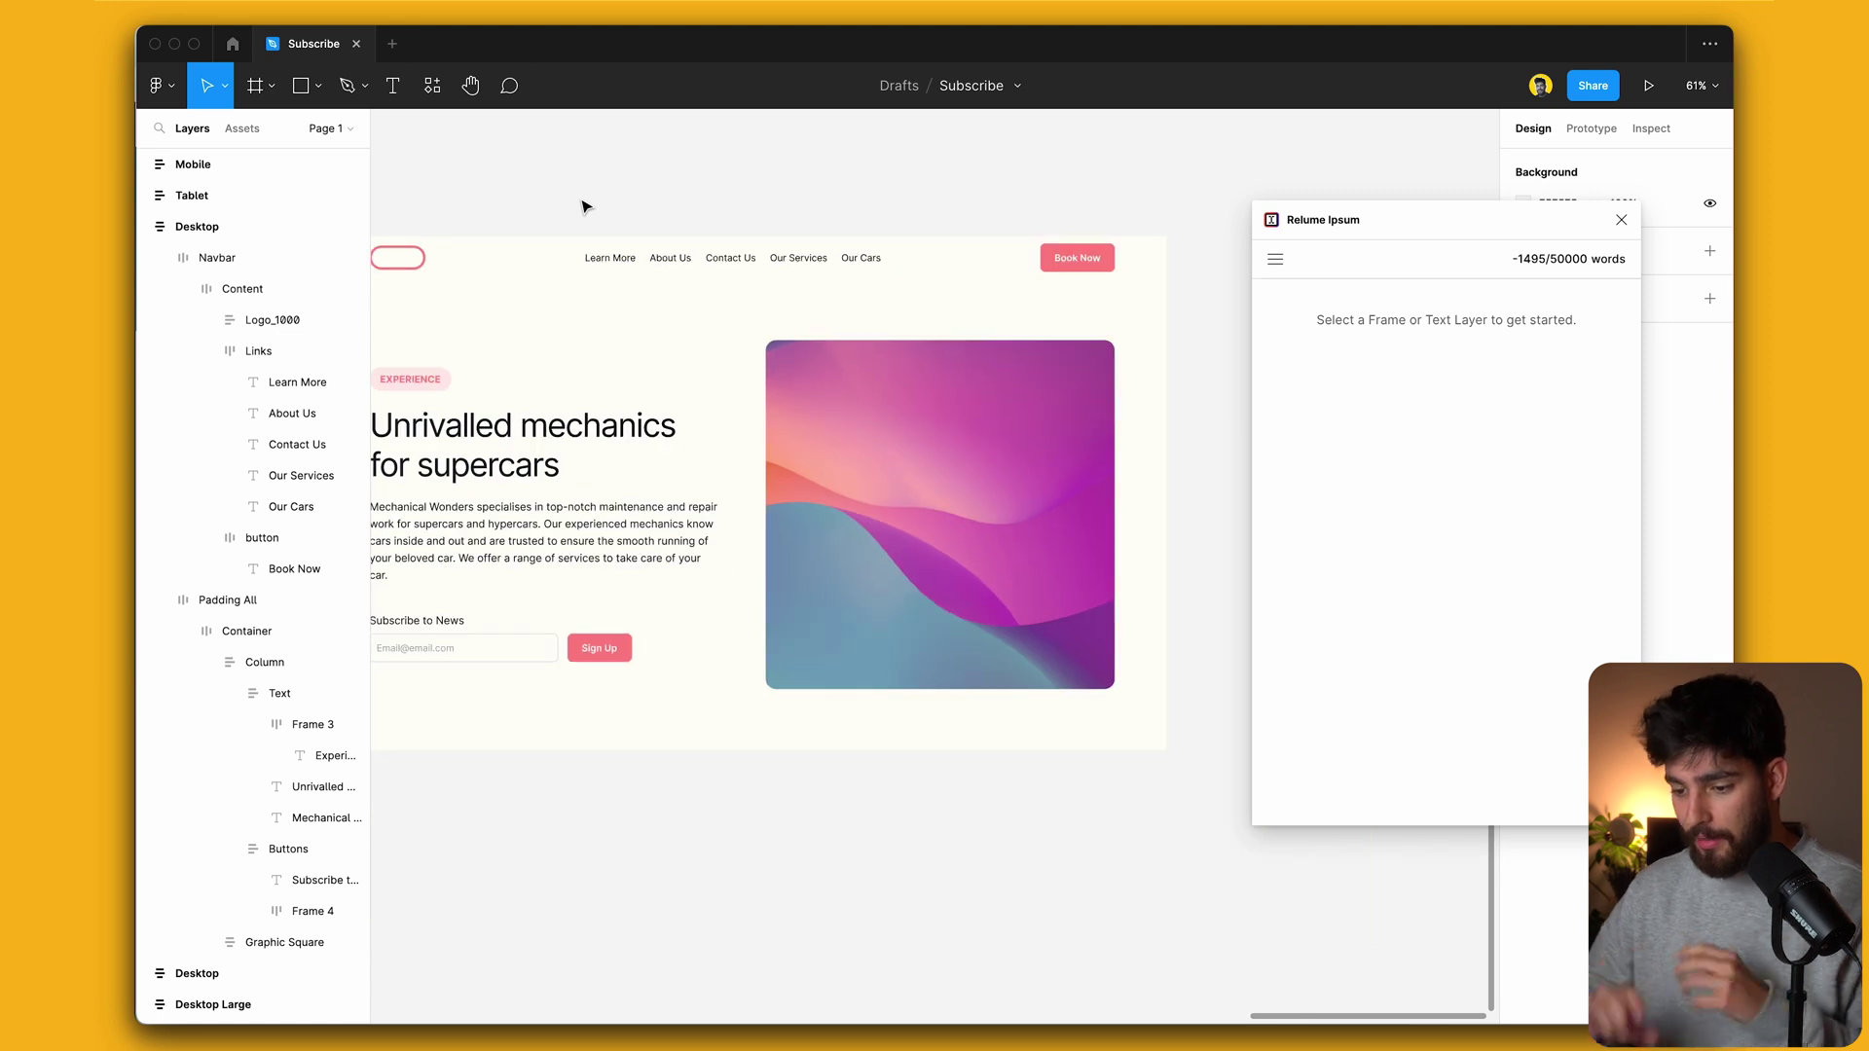
Step: Replace the hero heading with 'Unrivalled mechanics for supercars'
scroll(585, 207, left, 2)
scroll(585, 206, down, 2)
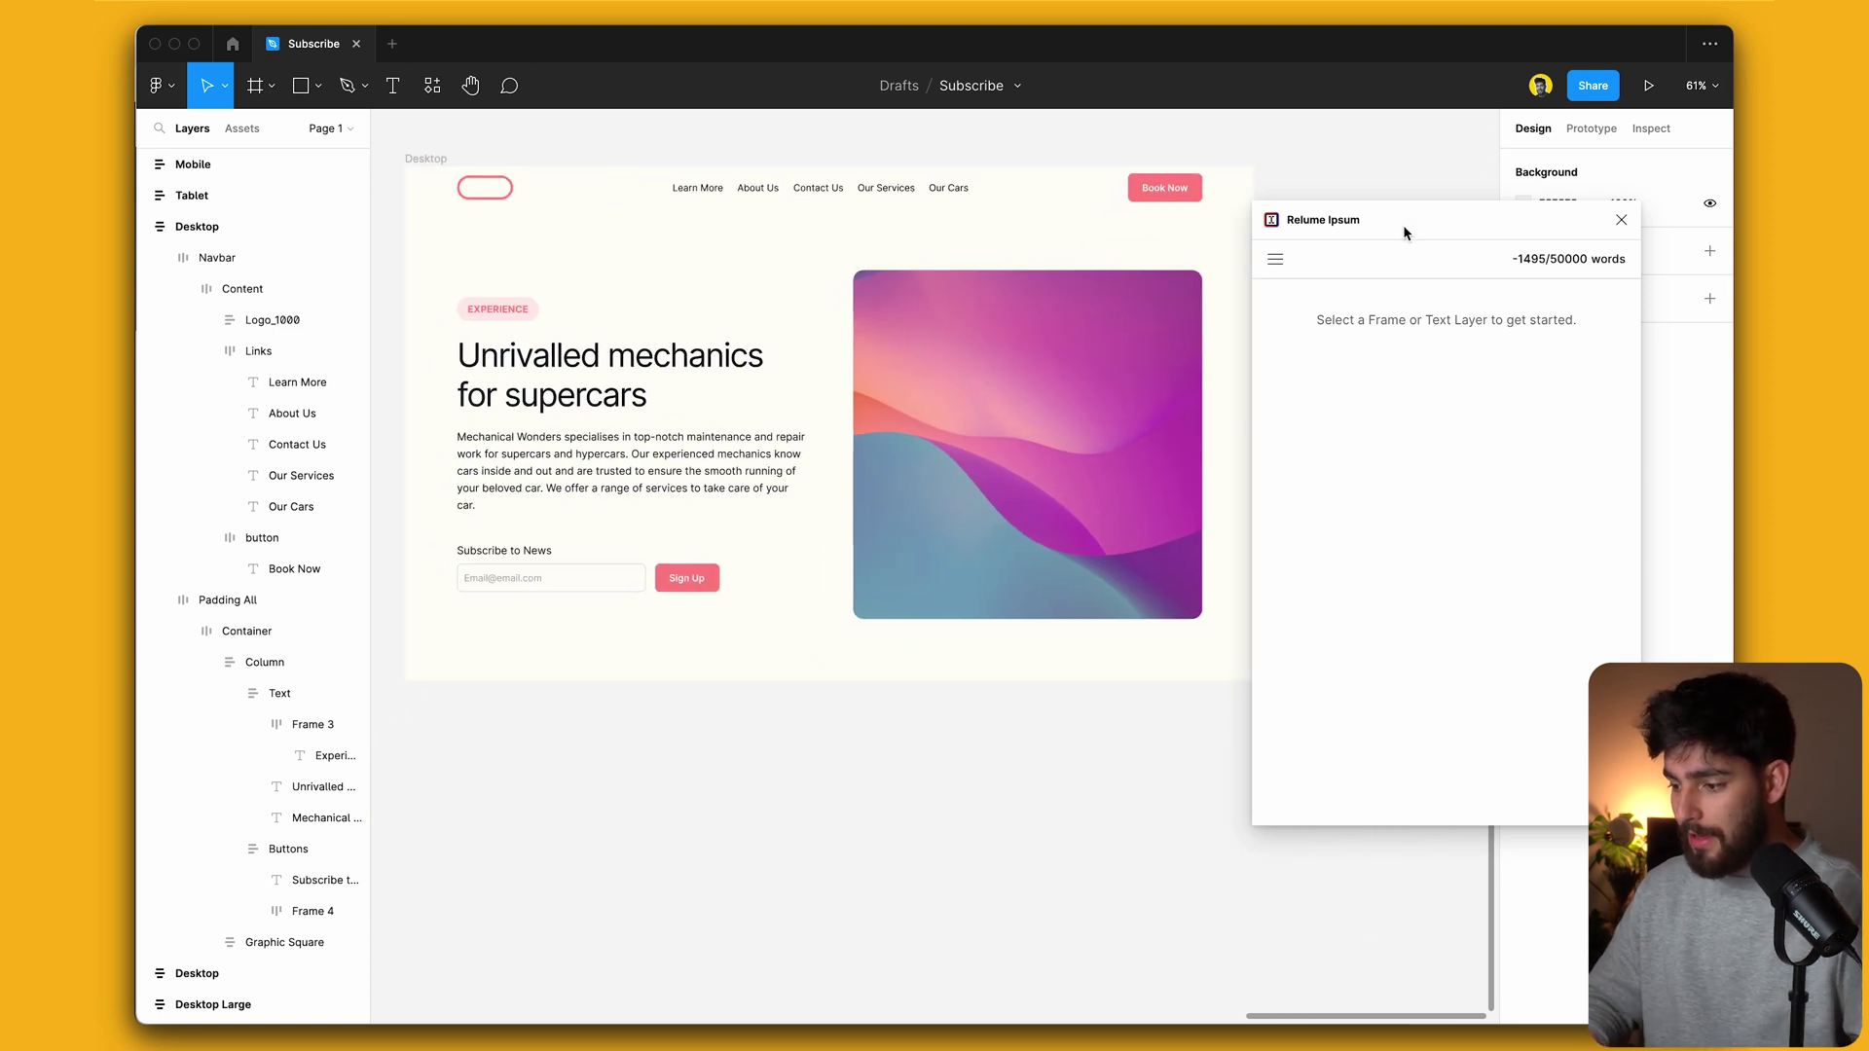
scroll(1158, 302, up, 2)
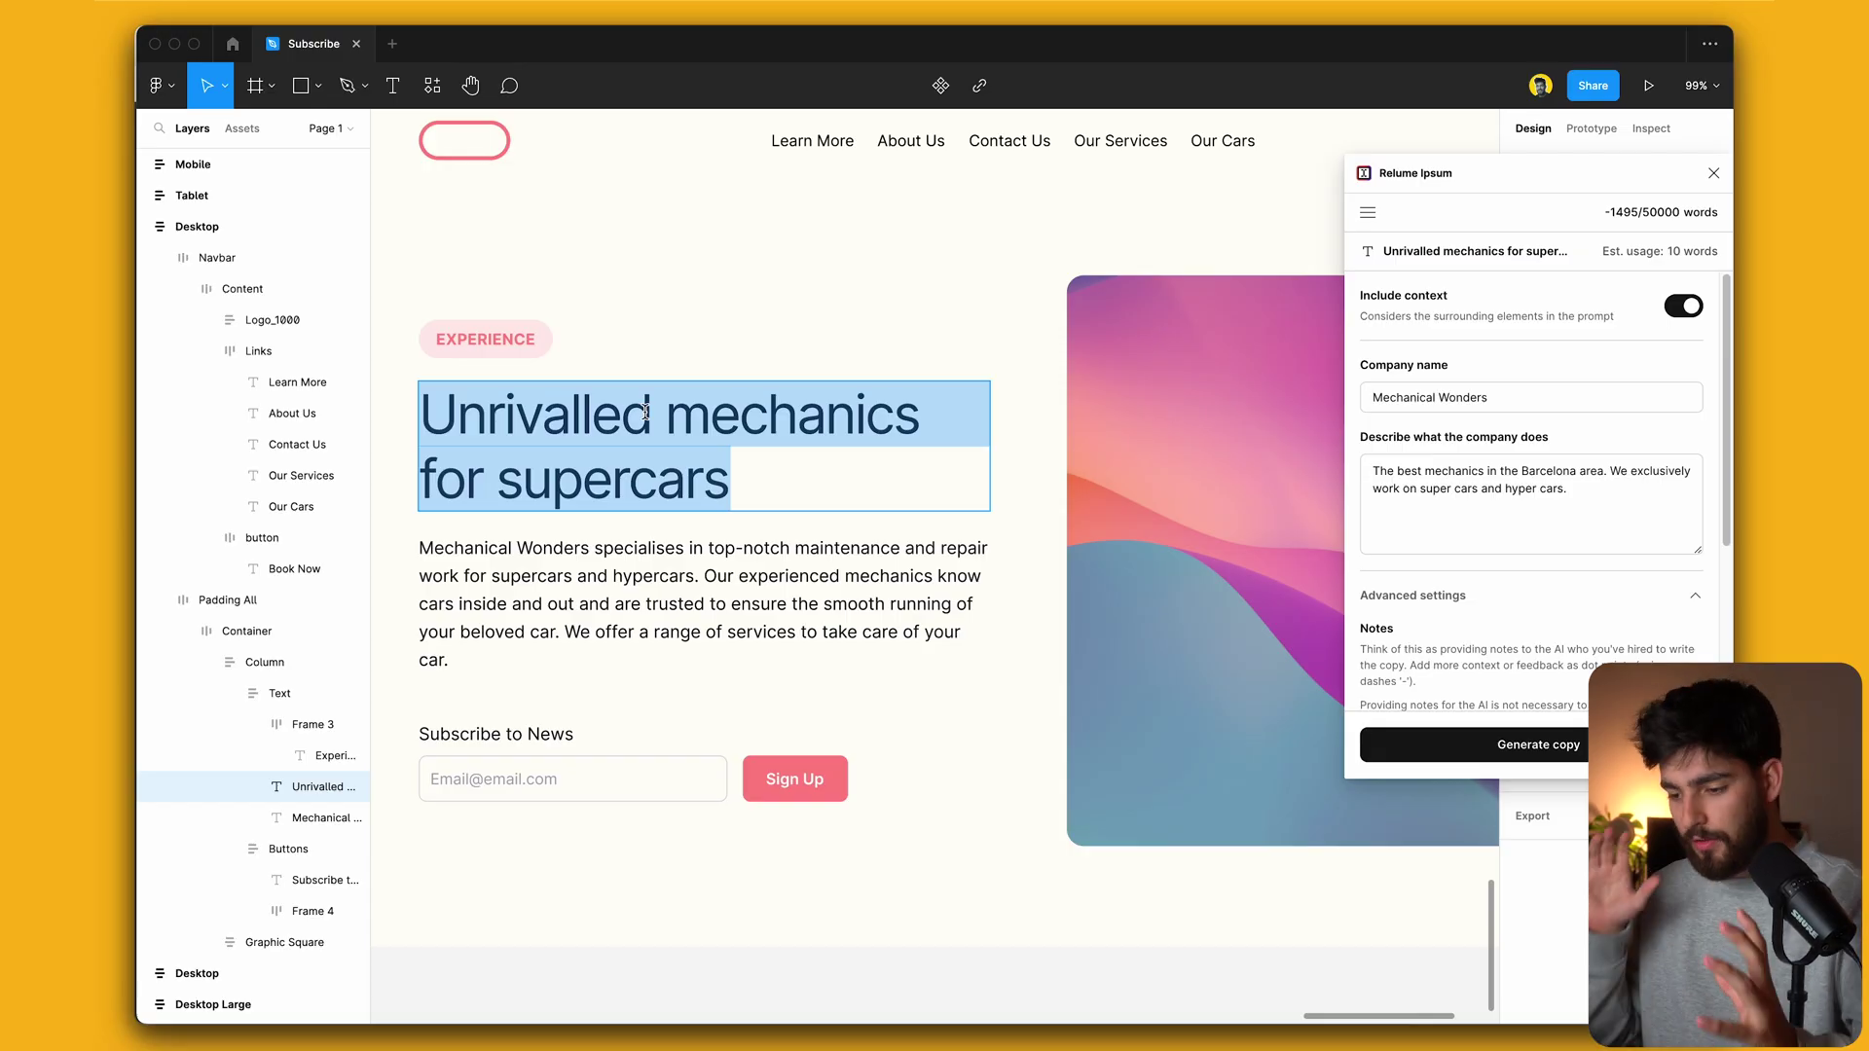
scroll(646, 411, down, 3)
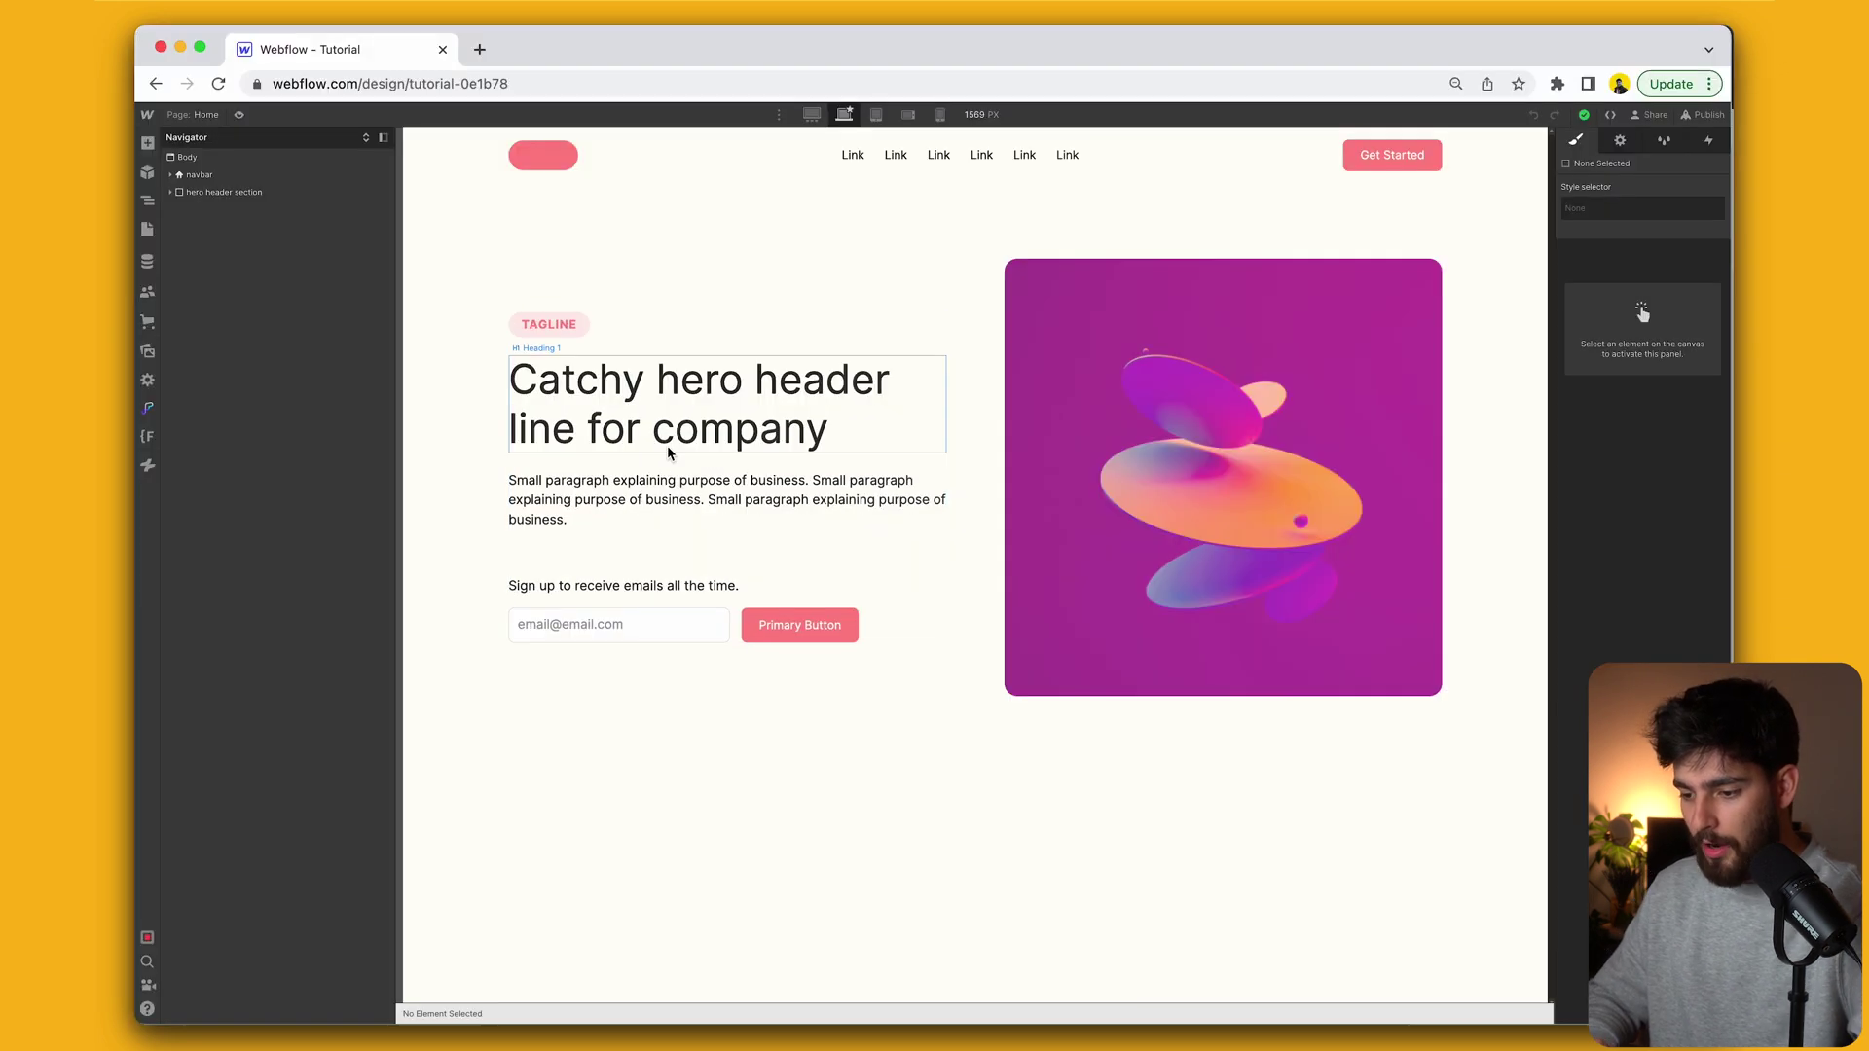
double_click(670, 413)
key(ctrl+a)
text(Unrivalled mechanics for supercars)
Step: Replace the placeholder paragraph with the Mechanical Wonders paragraph copy
click(680, 516)
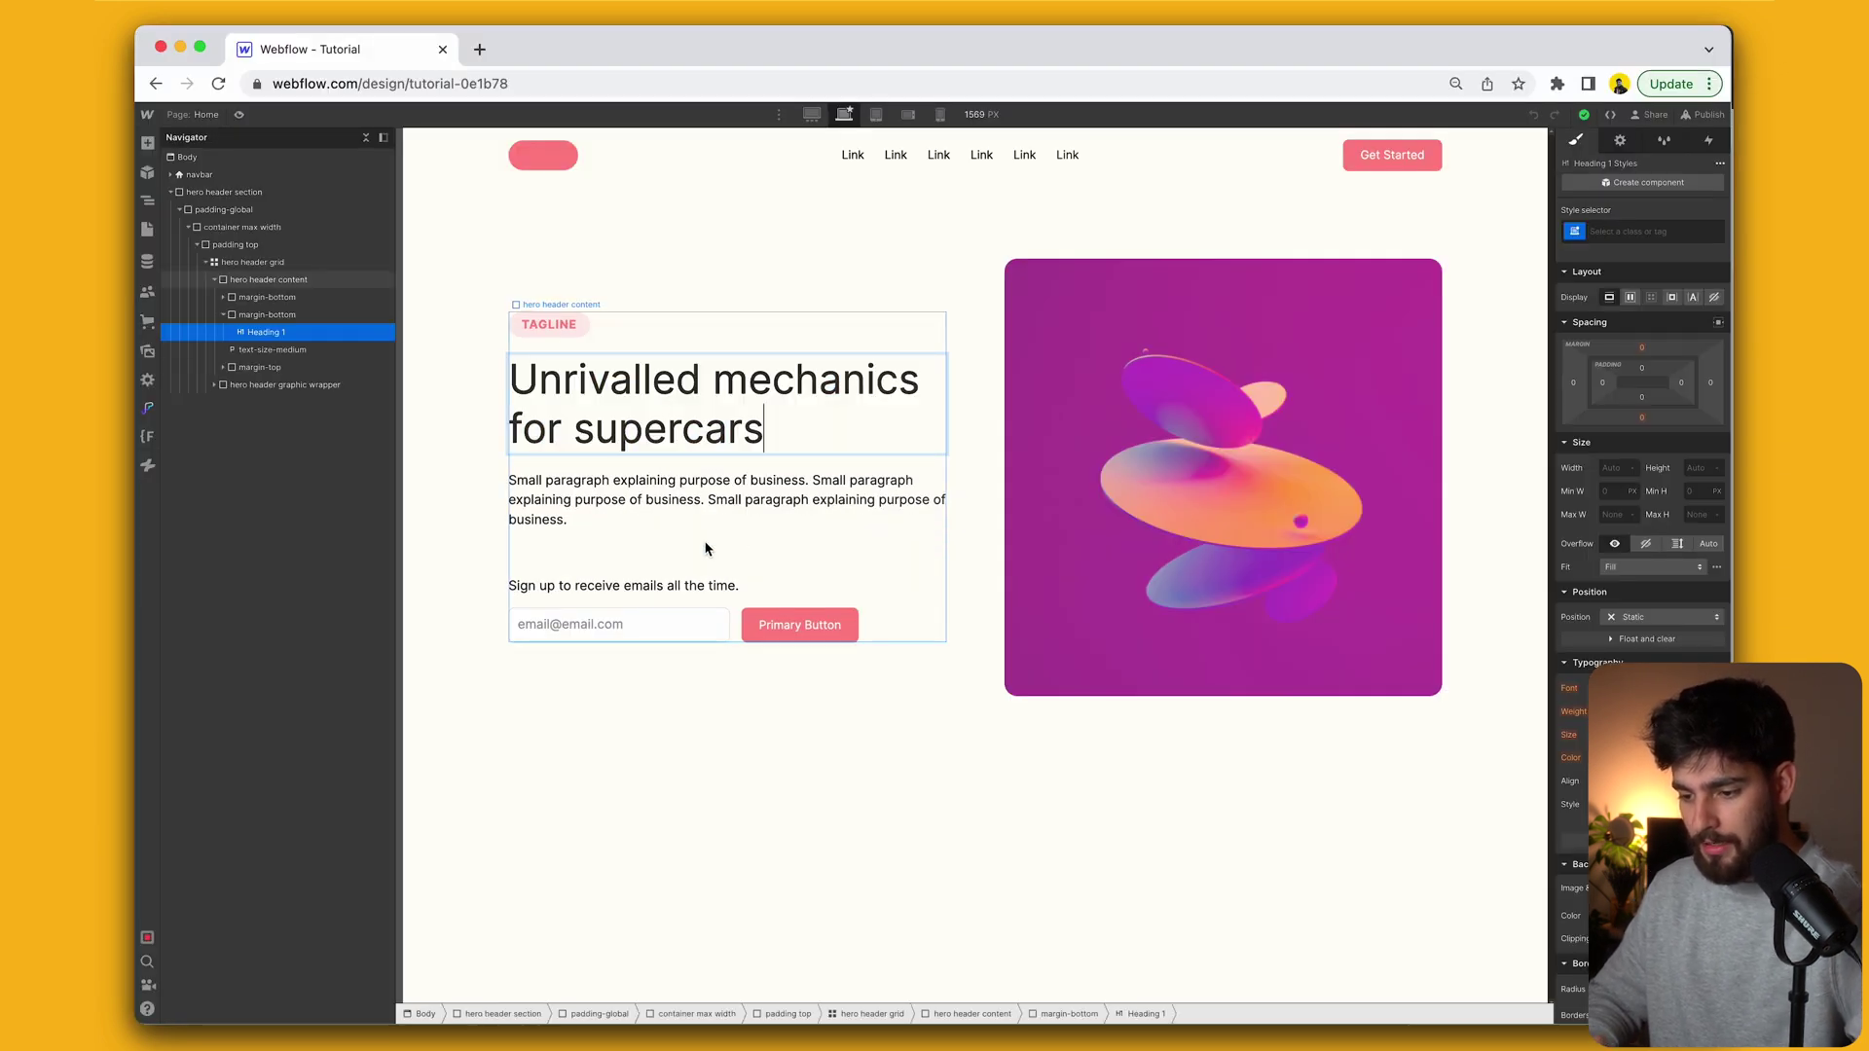
double_click(602, 508)
key(ctrl+a)
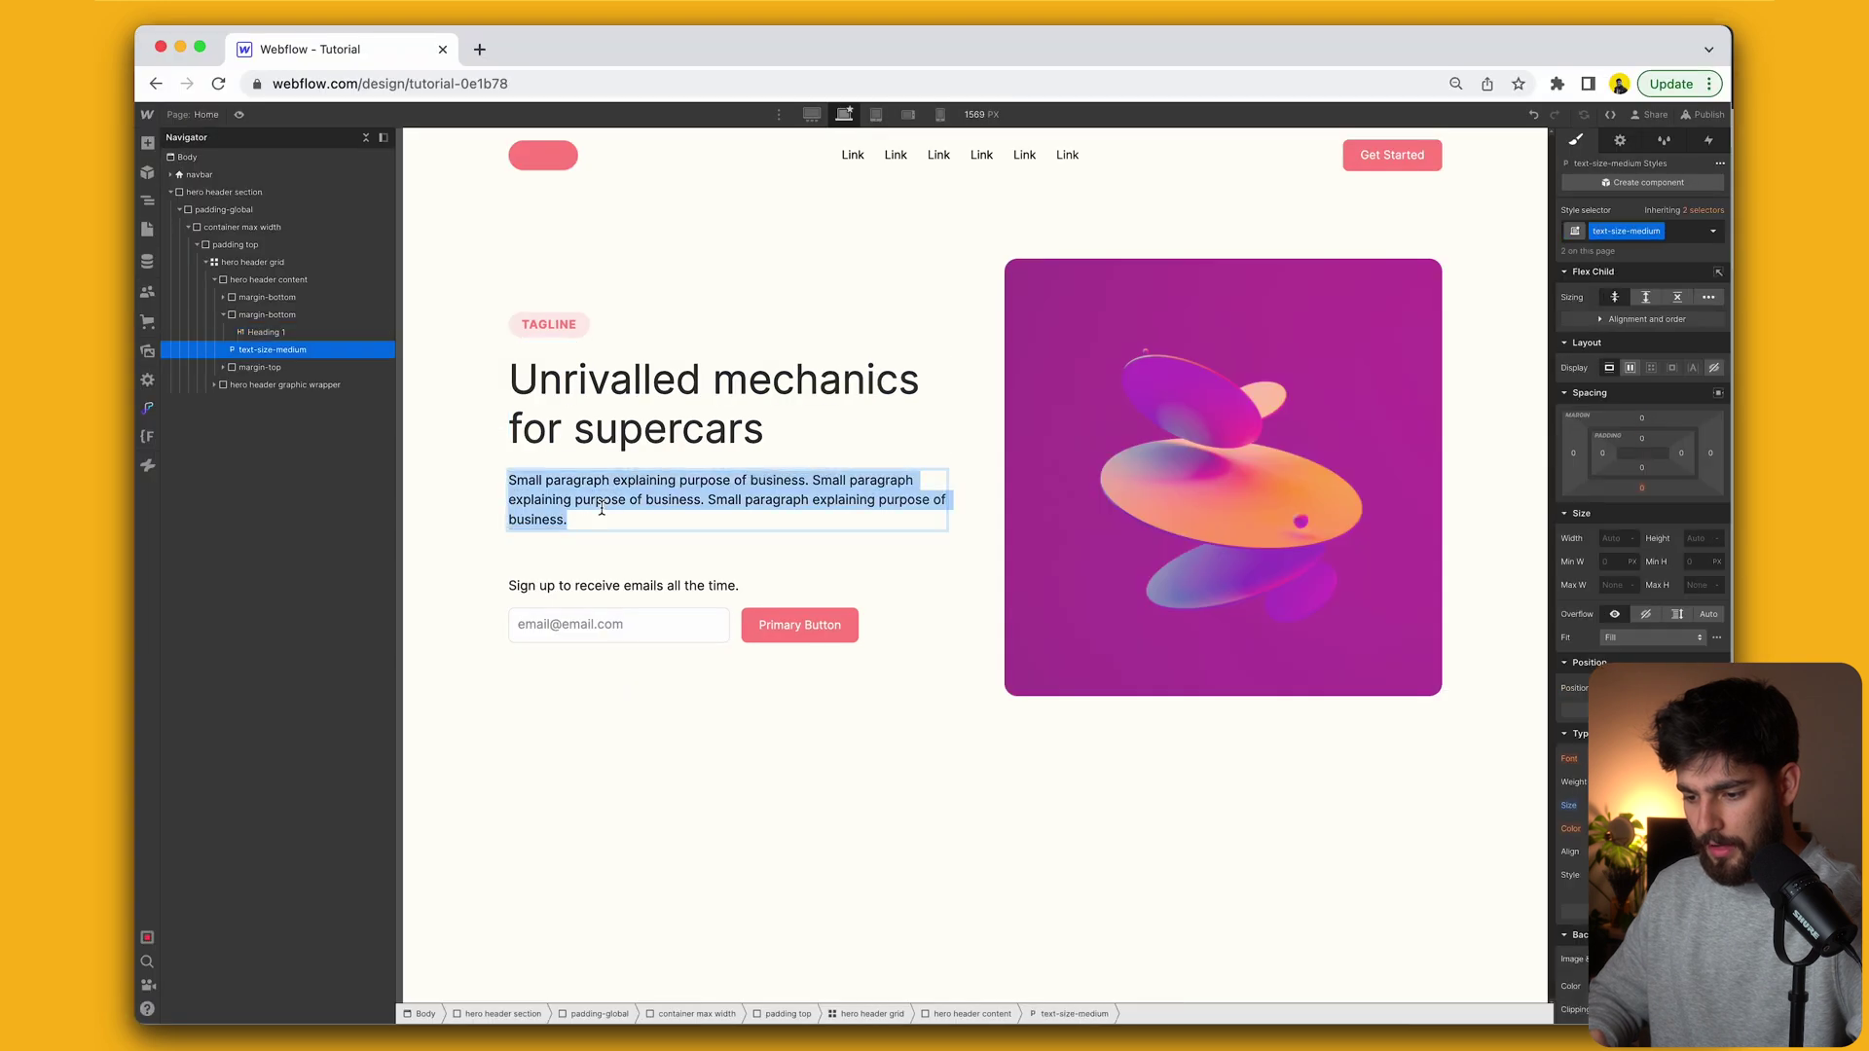
text(Mechanical Wonders specialises in top-notch maintenance and repair work for supercars and hypercars. Our experienced mechanics know cars inside and out and are trusted to ensure the smooth running of your beloved car. We offer a range of services to take care of your car.)
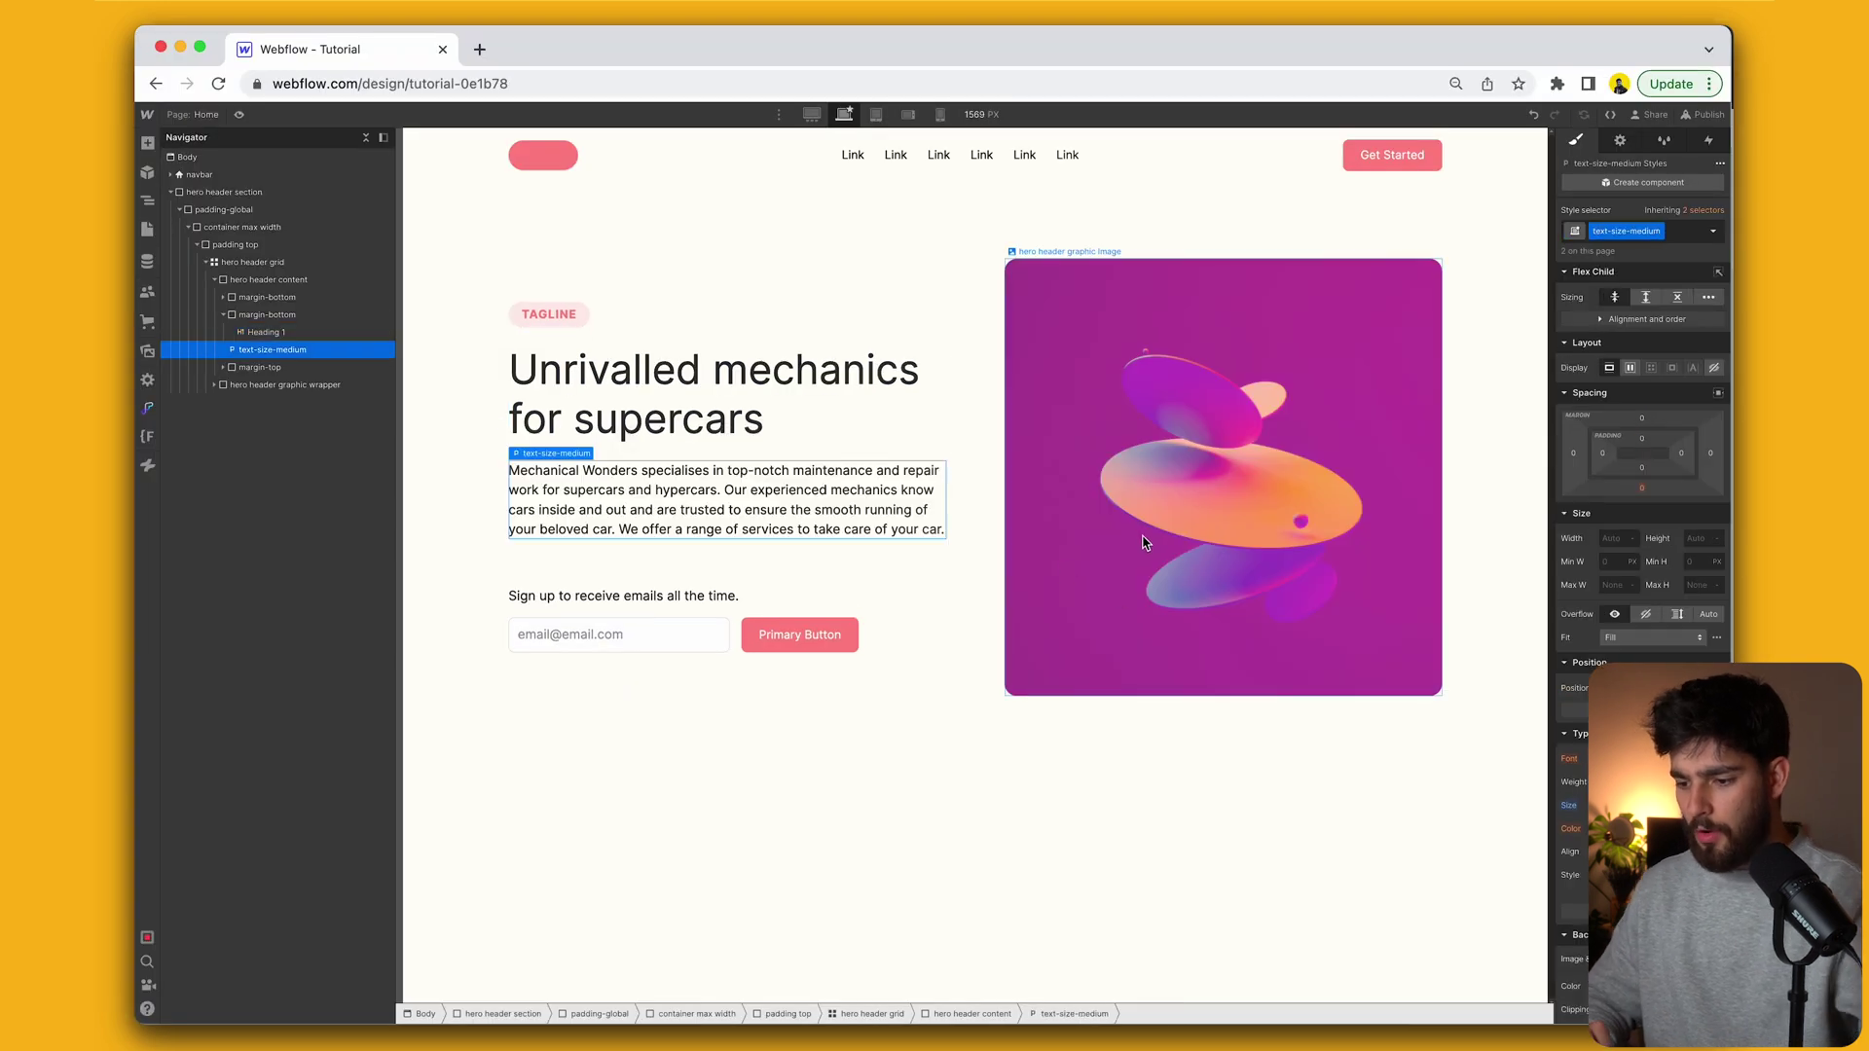
Step: Select the hero's sign-up prompt text and pick up the Subscribe to News copy
click(776, 734)
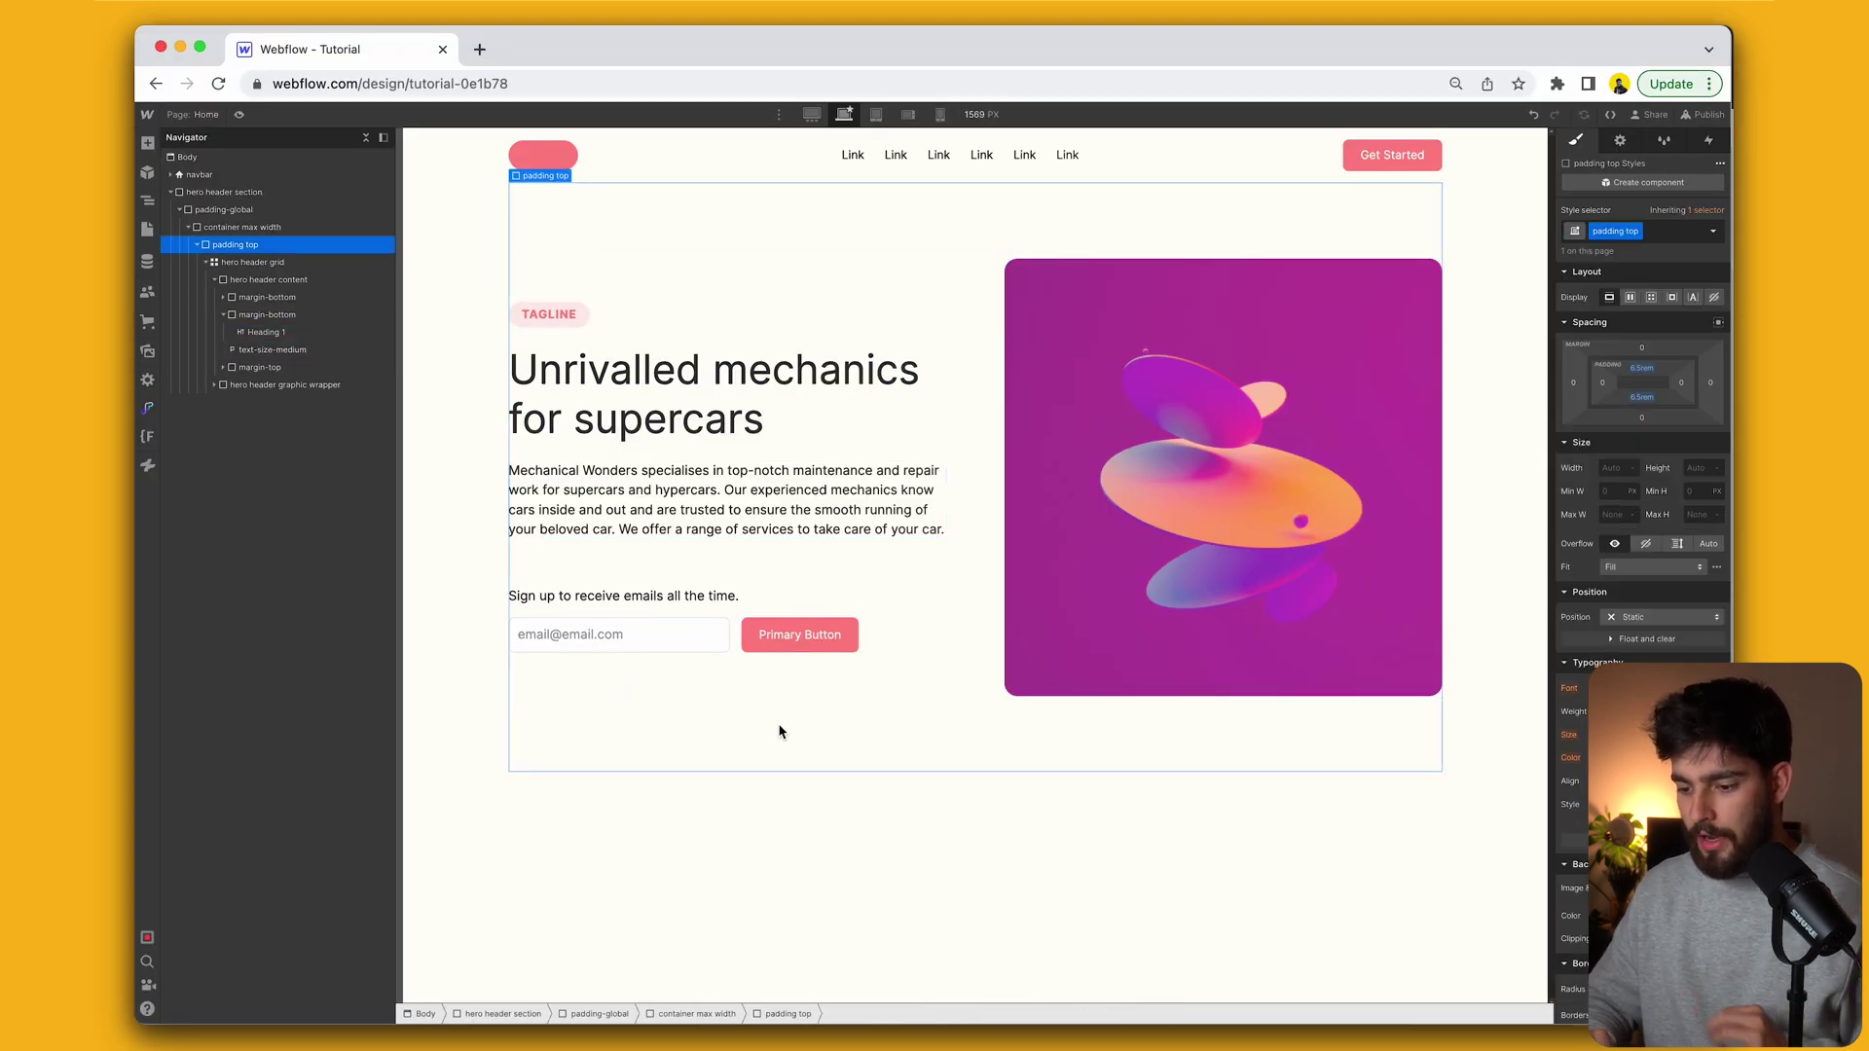
click(697, 599)
double_click(697, 599)
key(ctrl+a)
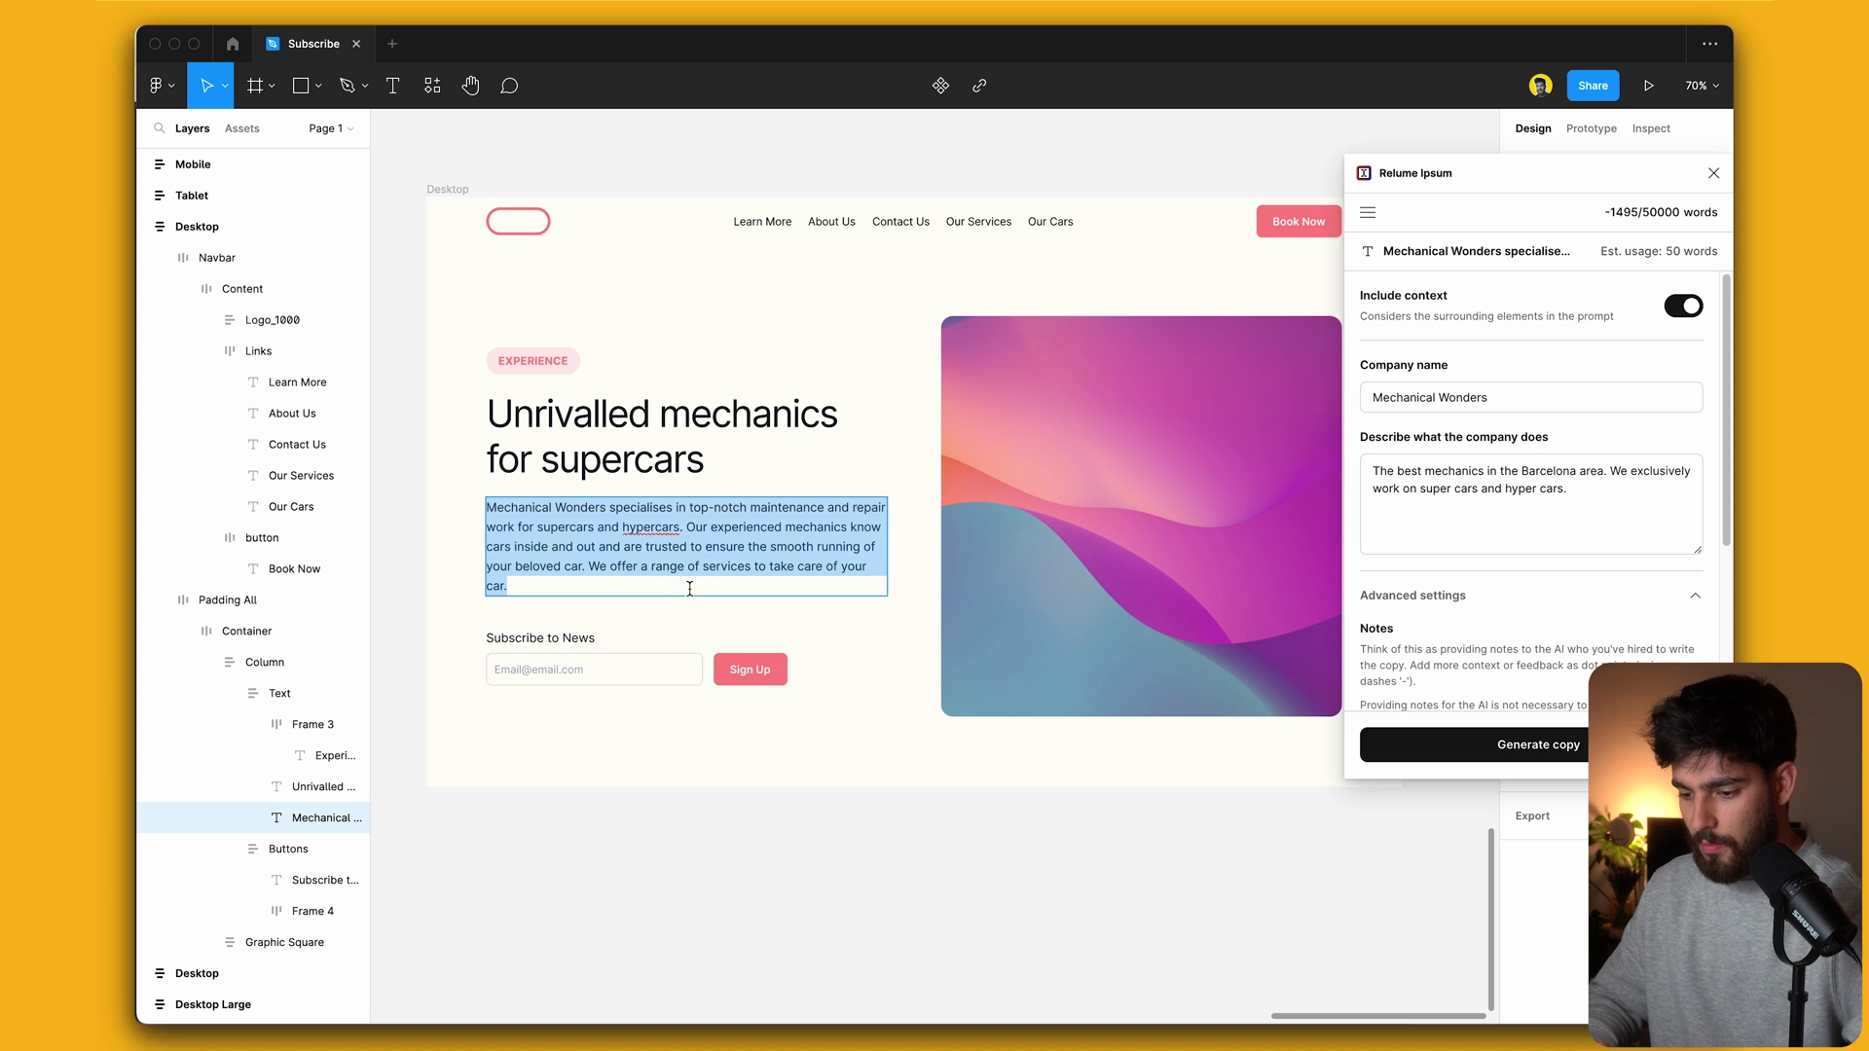
click(548, 638)
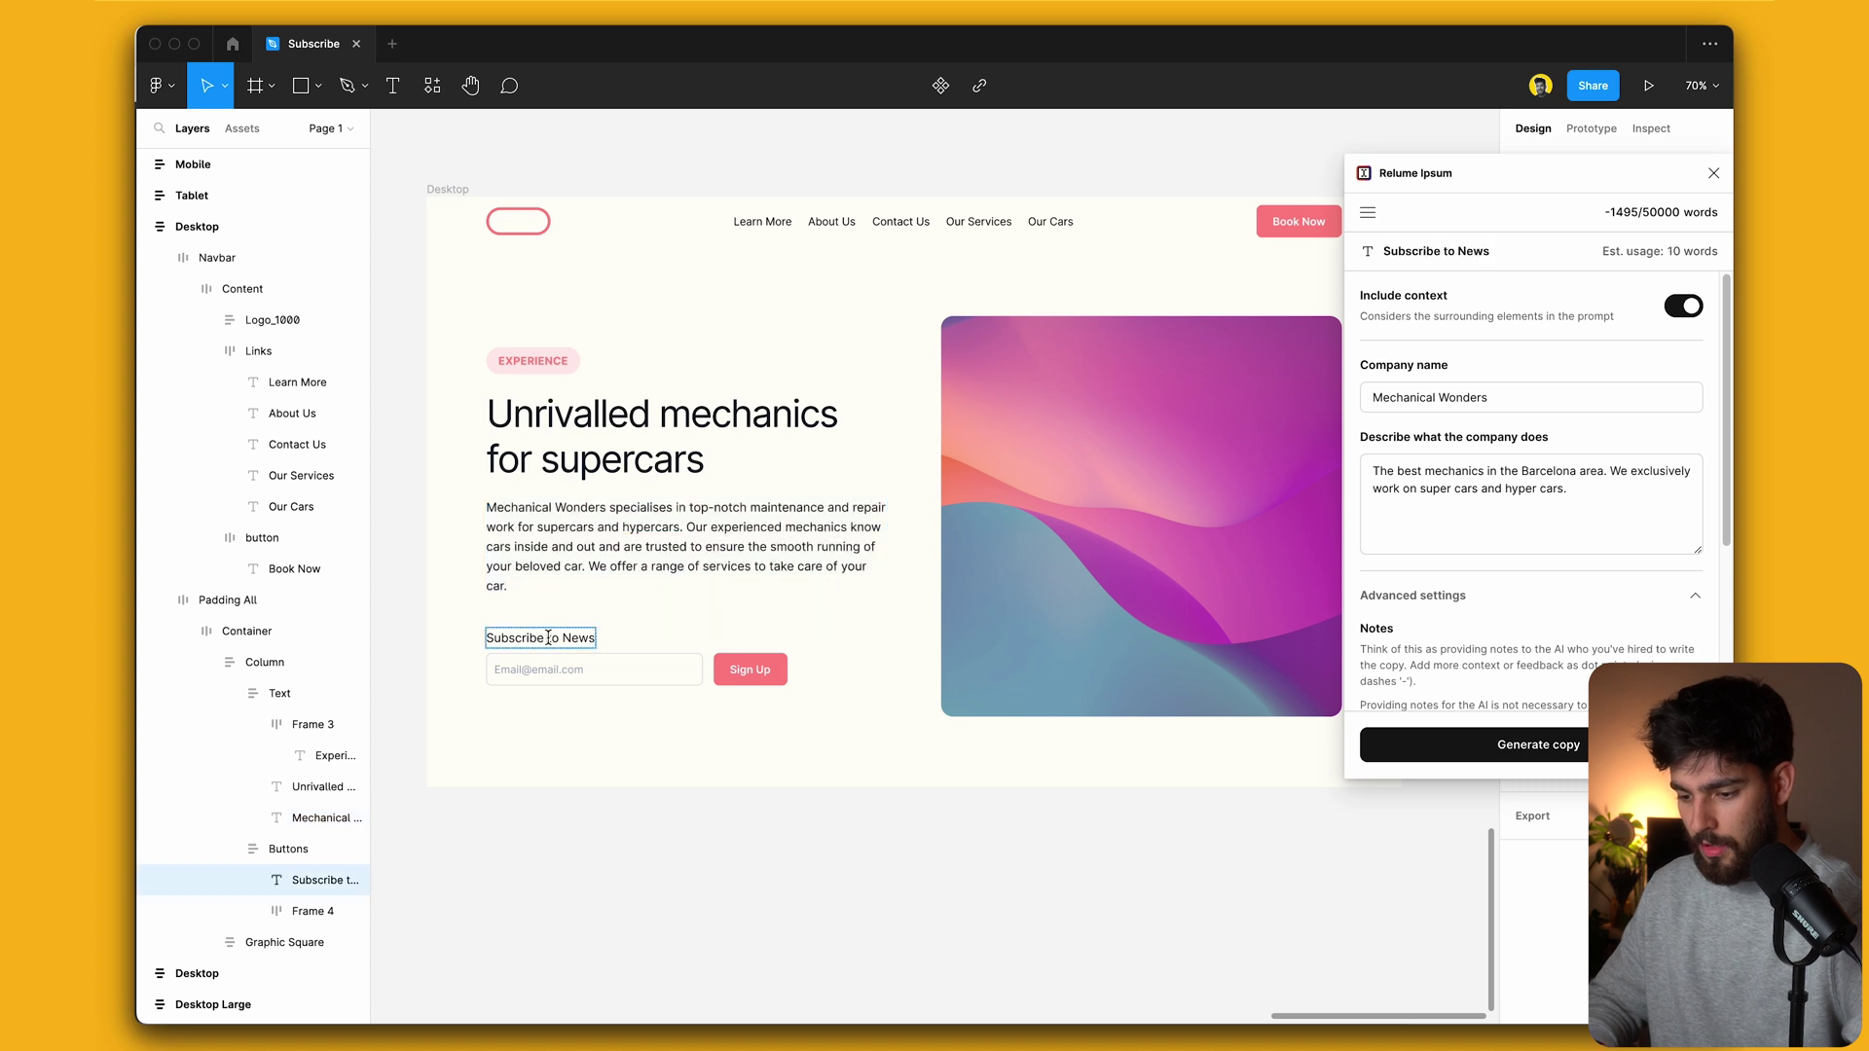
Step: Change the navbar button from Get Started to Book Now and the tag to EXPERIENCE
click(1299, 221)
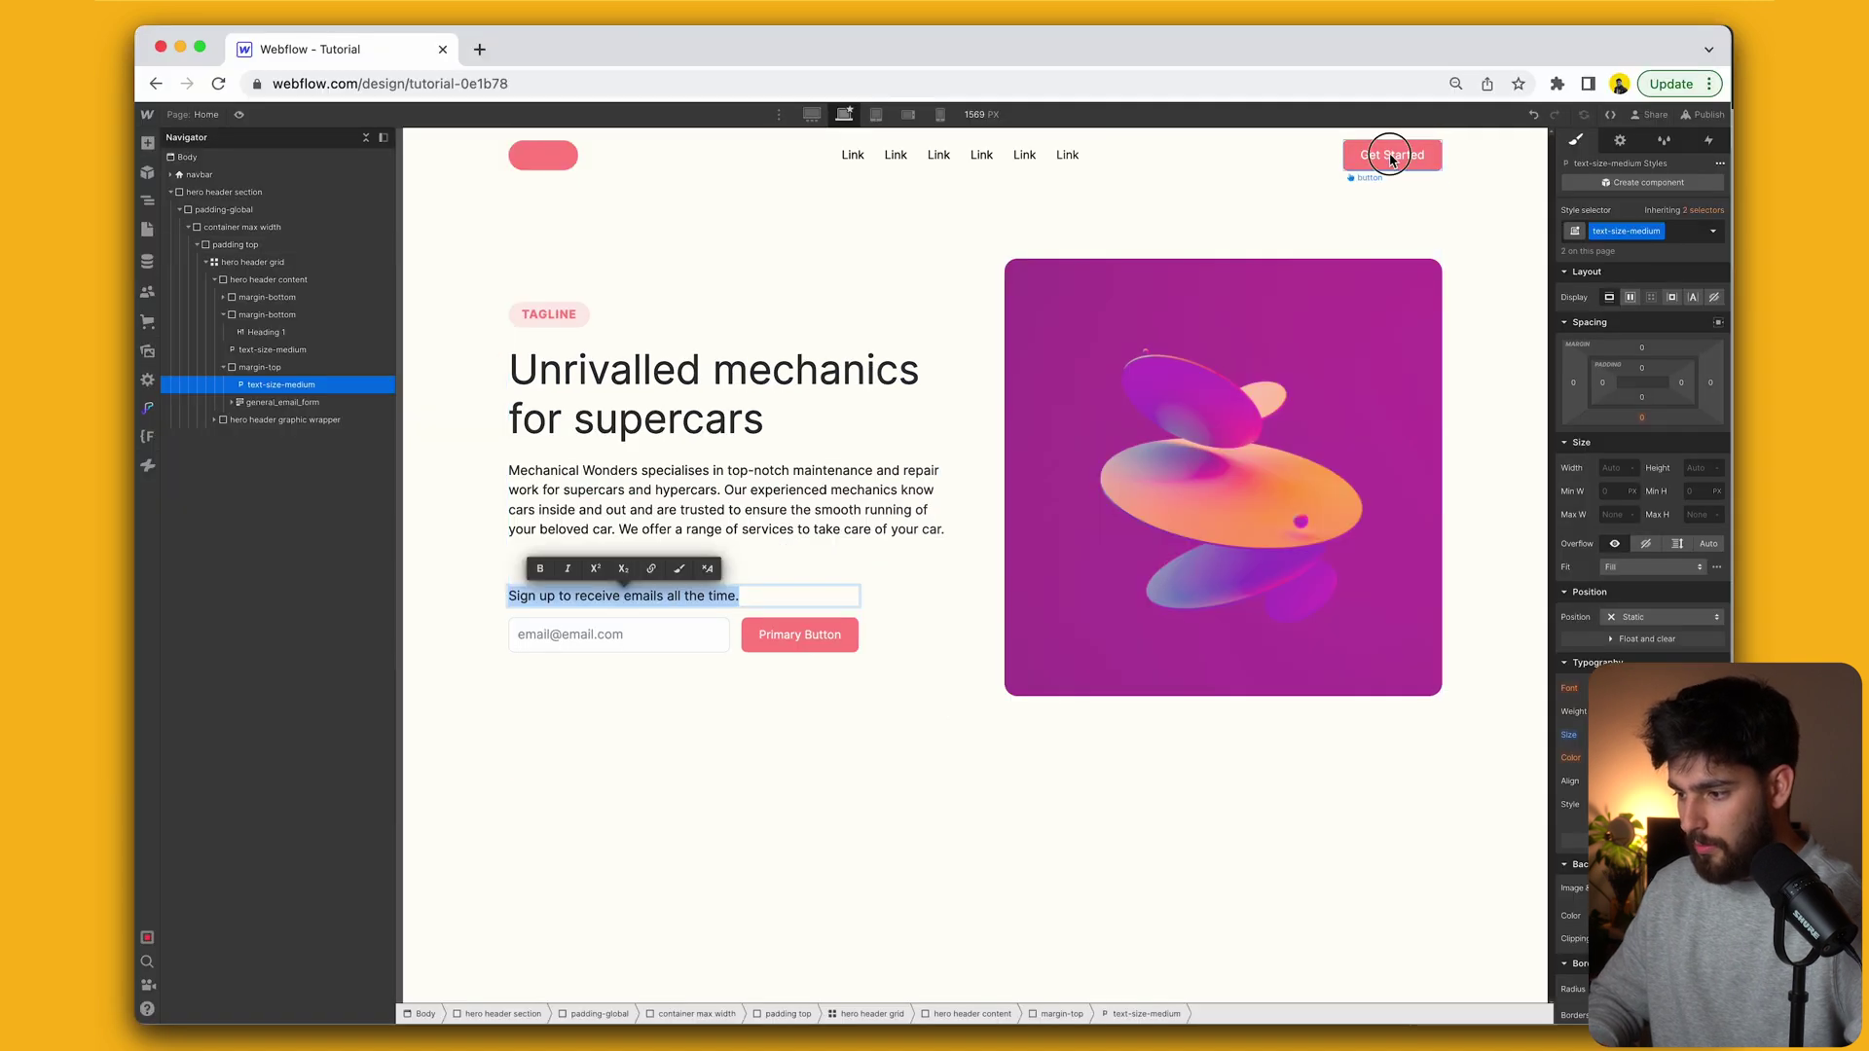
double_click(1390, 156)
text(Book Now)
key(Escape)
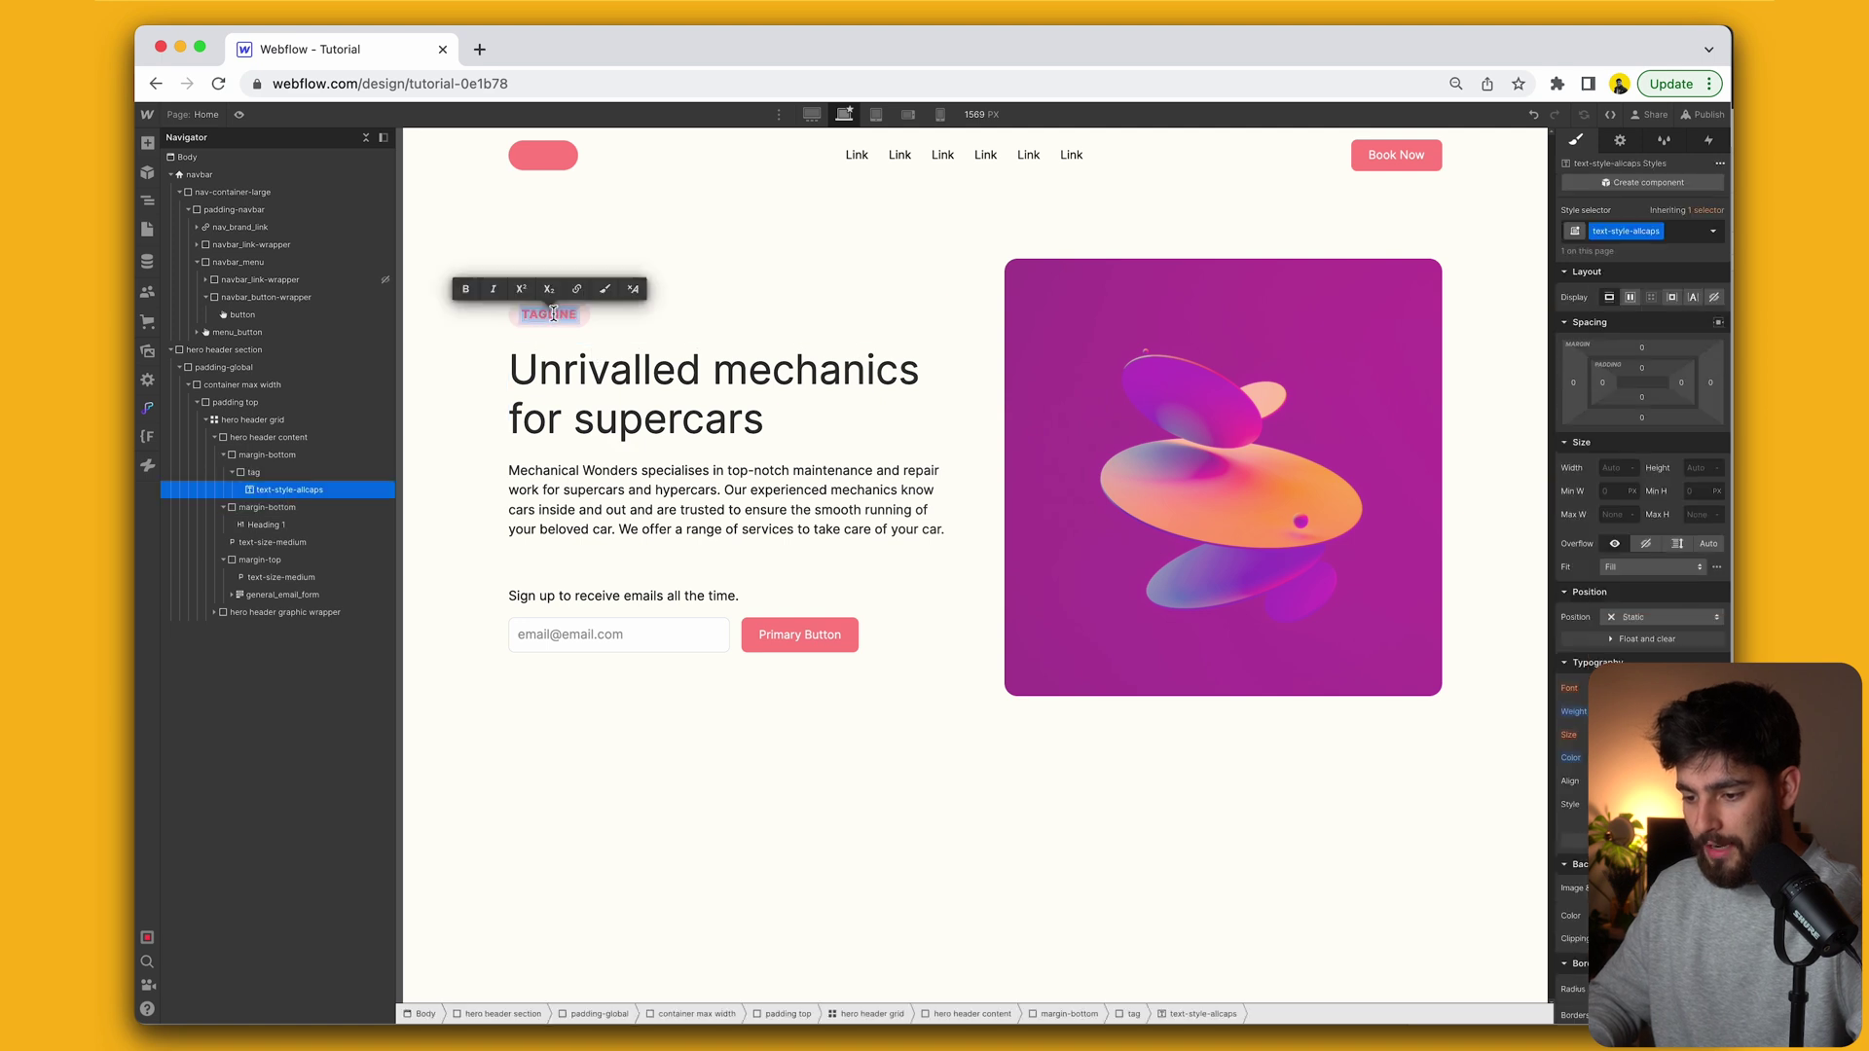
text(EXPERIENCE)
key(Escape)
Step: Preview the hero at tablet and mobile widths, then return to desktop
click(875, 114)
click(907, 114)
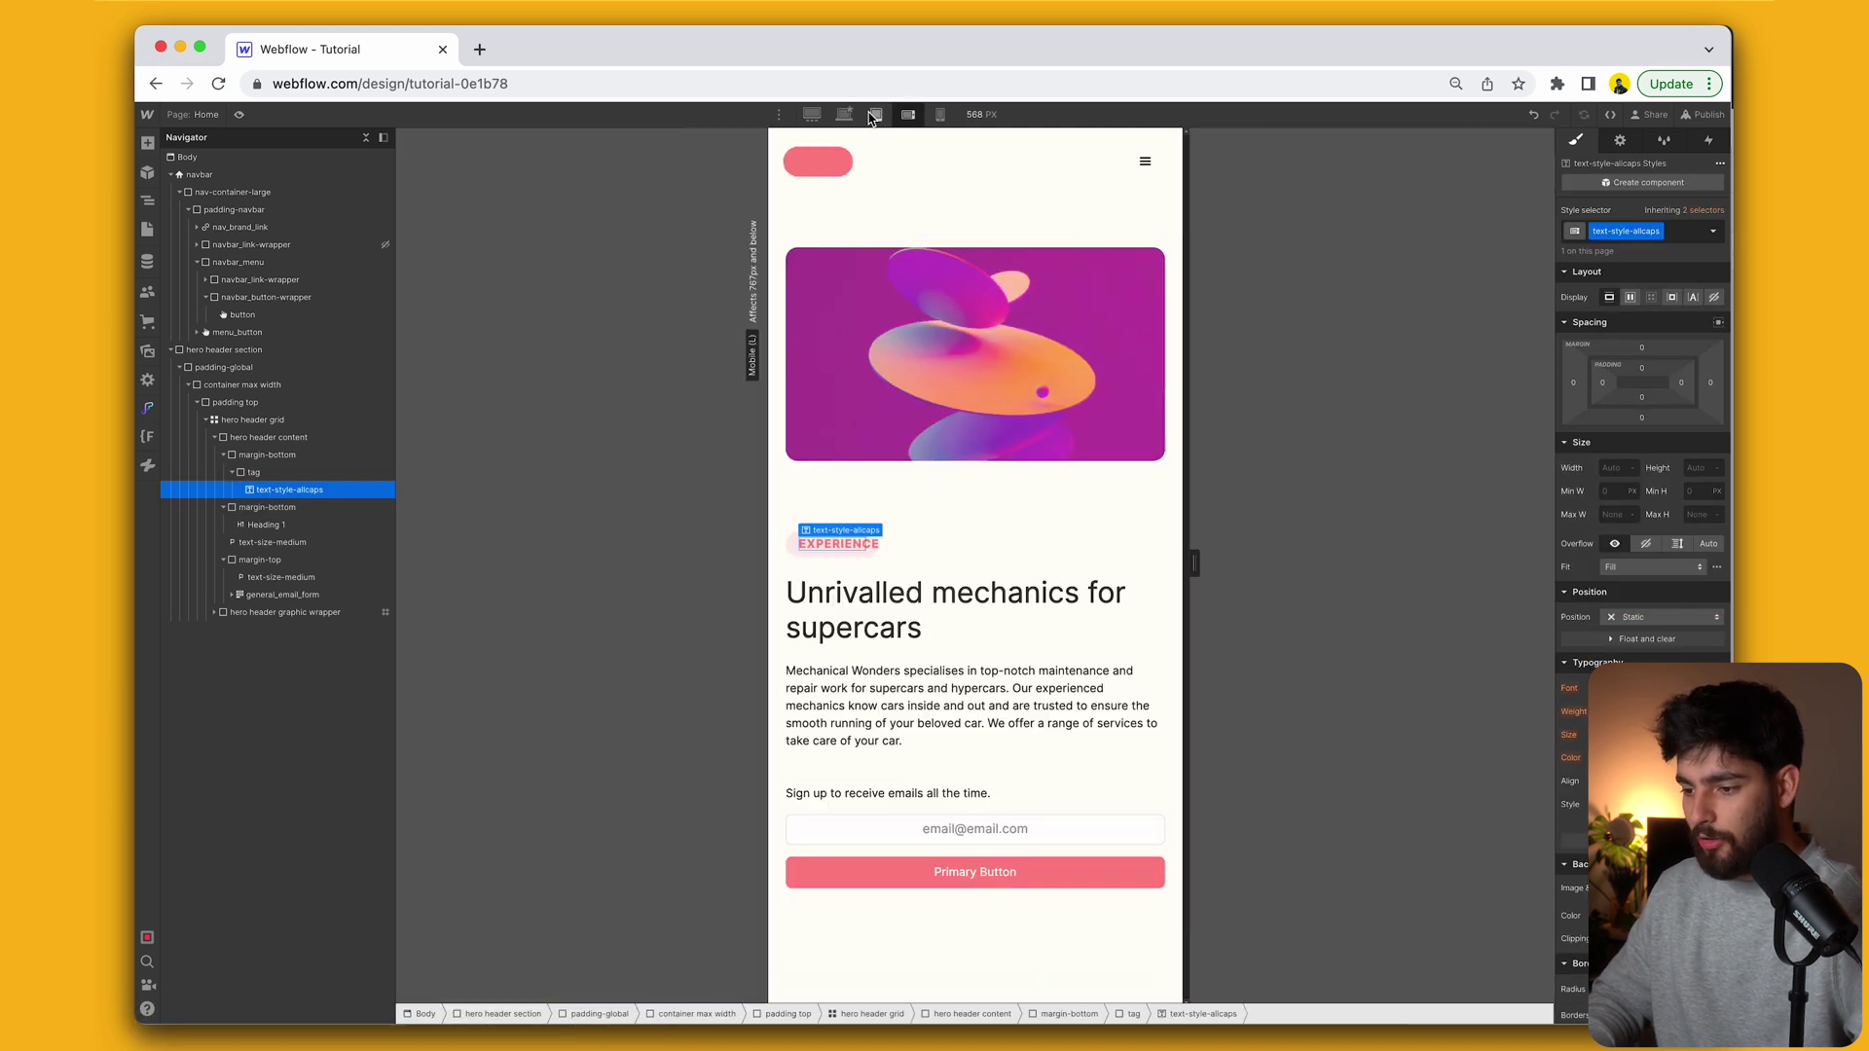
click(844, 114)
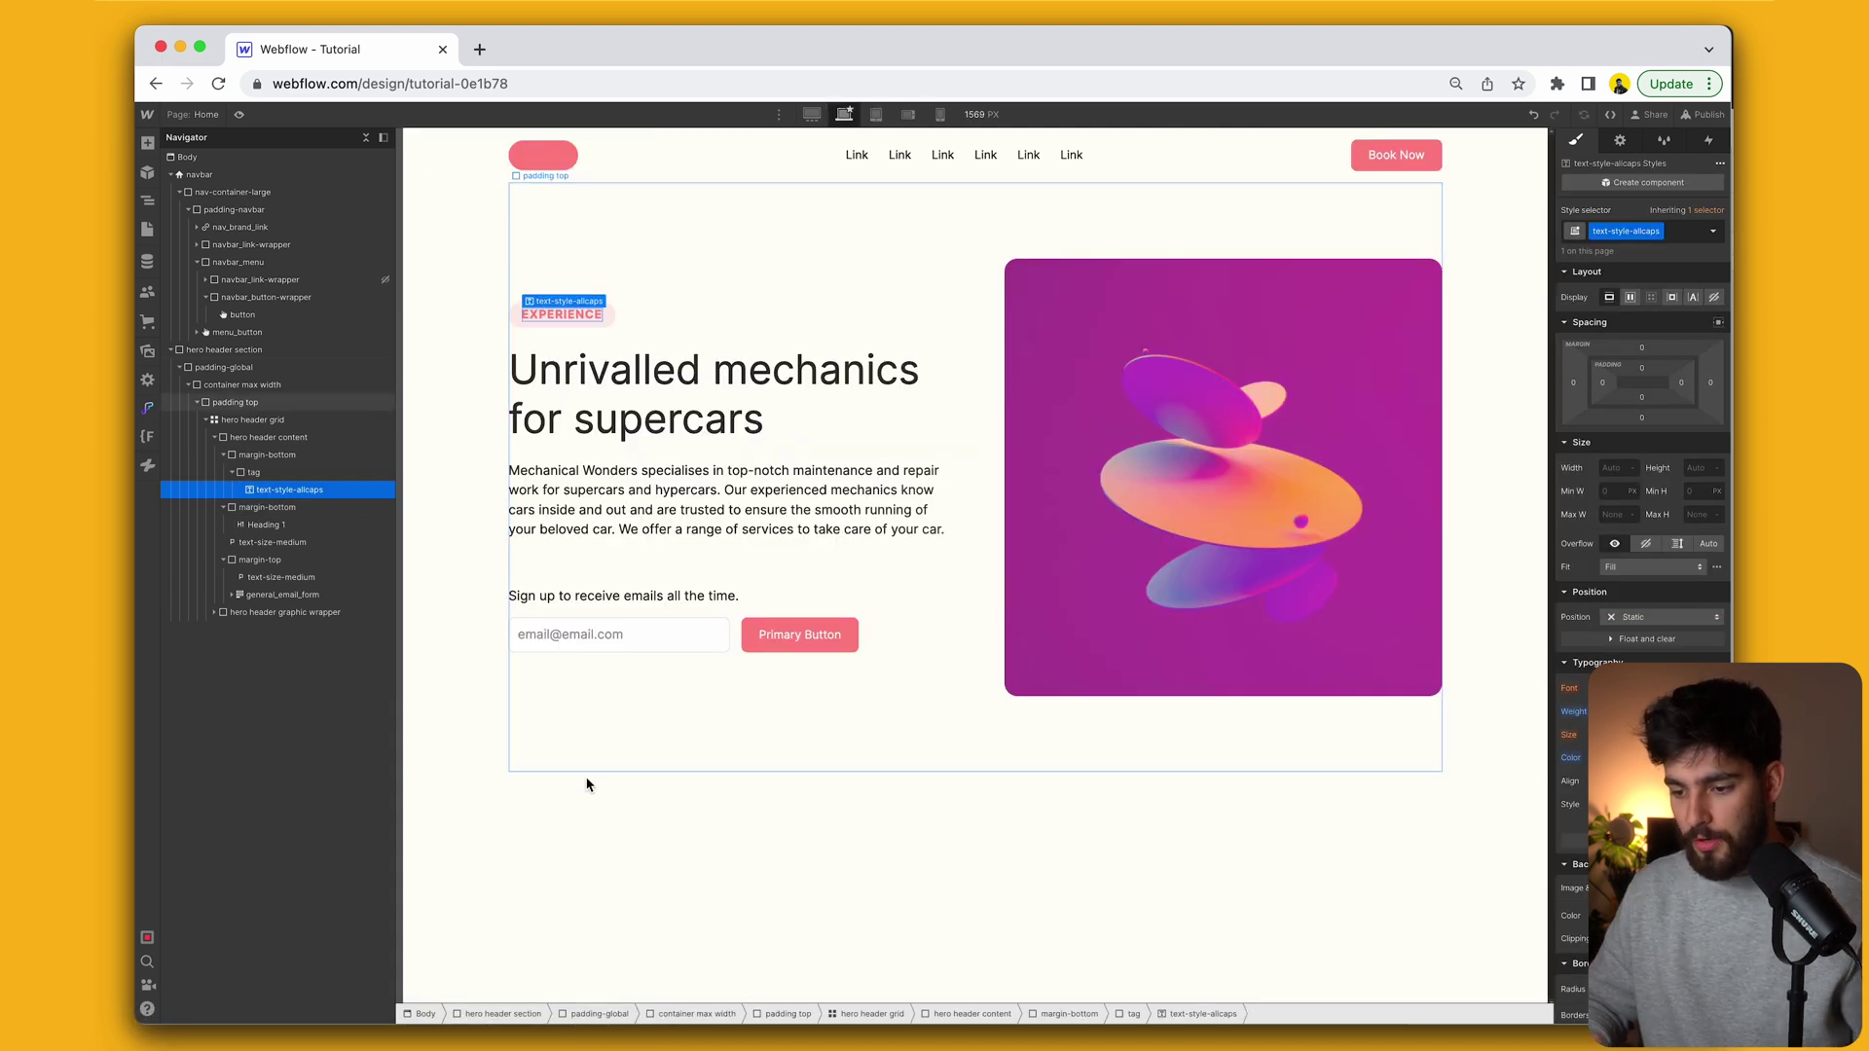
Step: Rerun the Semflow audit and save 'Mechanic in Barcelona' as the page keyword
click(148, 466)
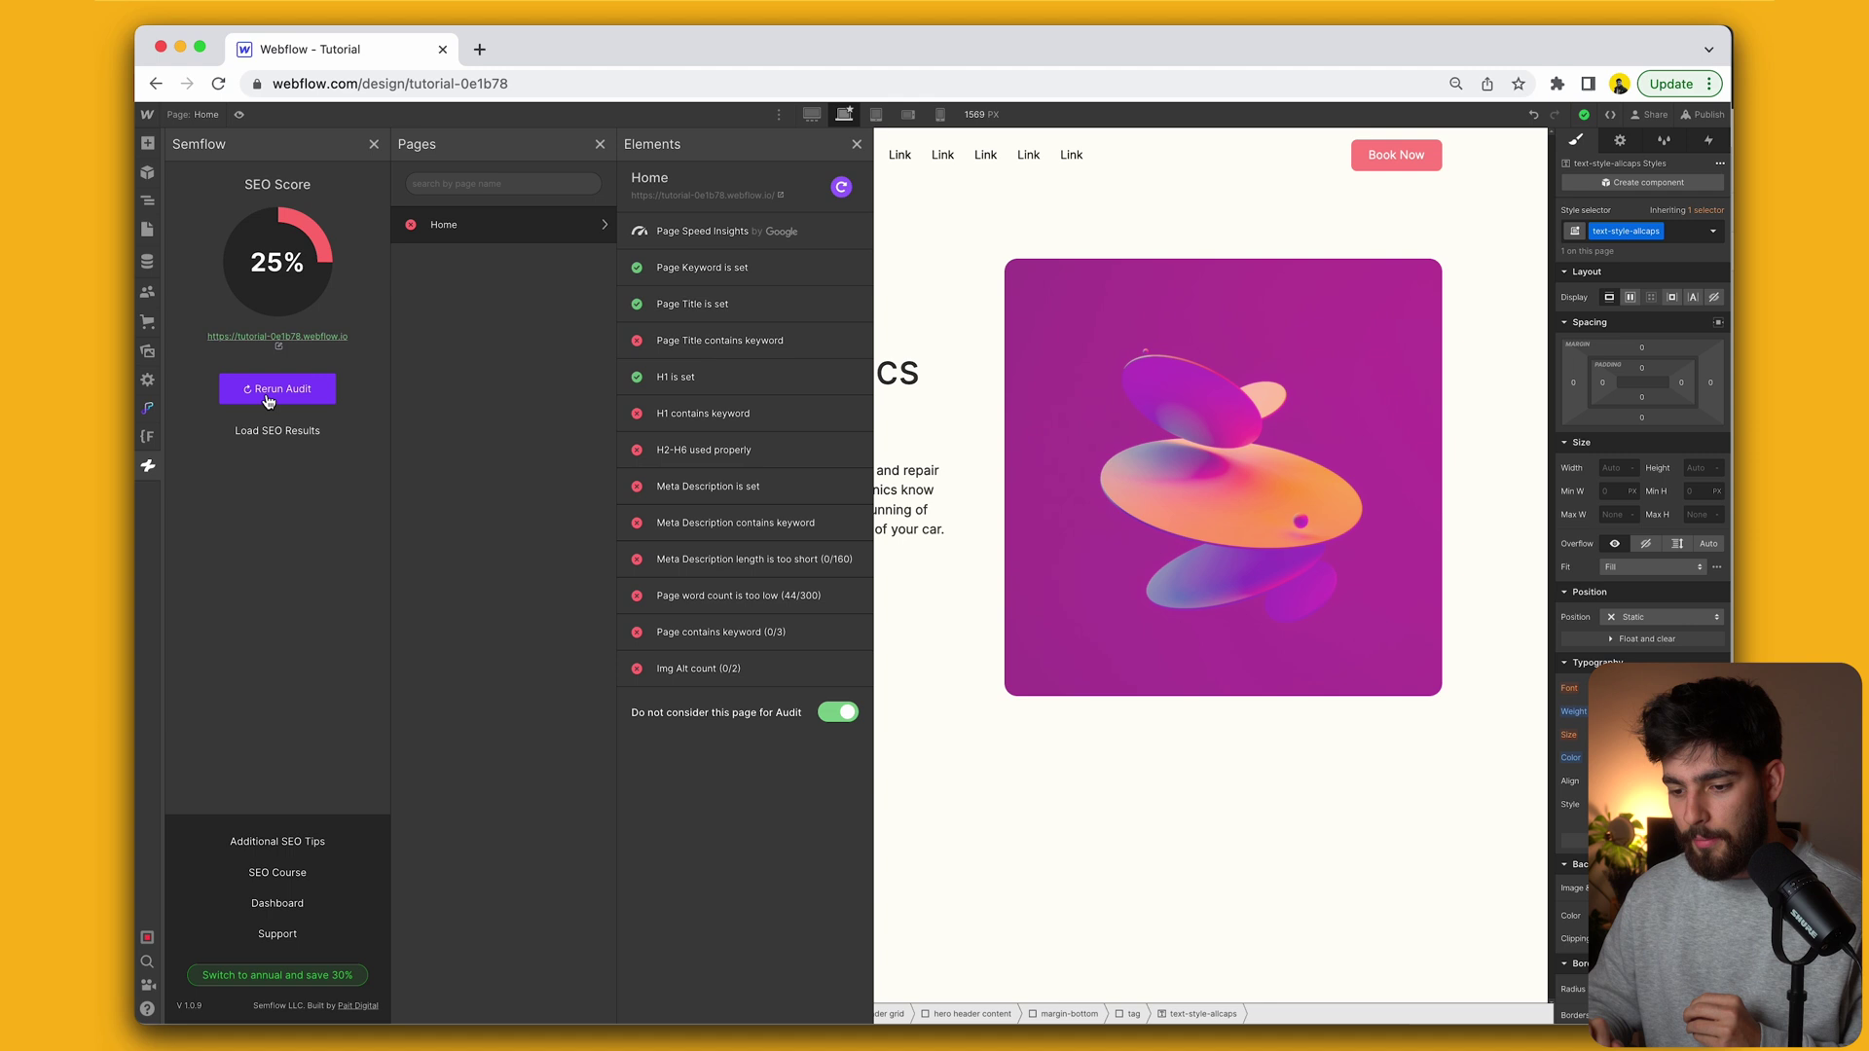
click(268, 394)
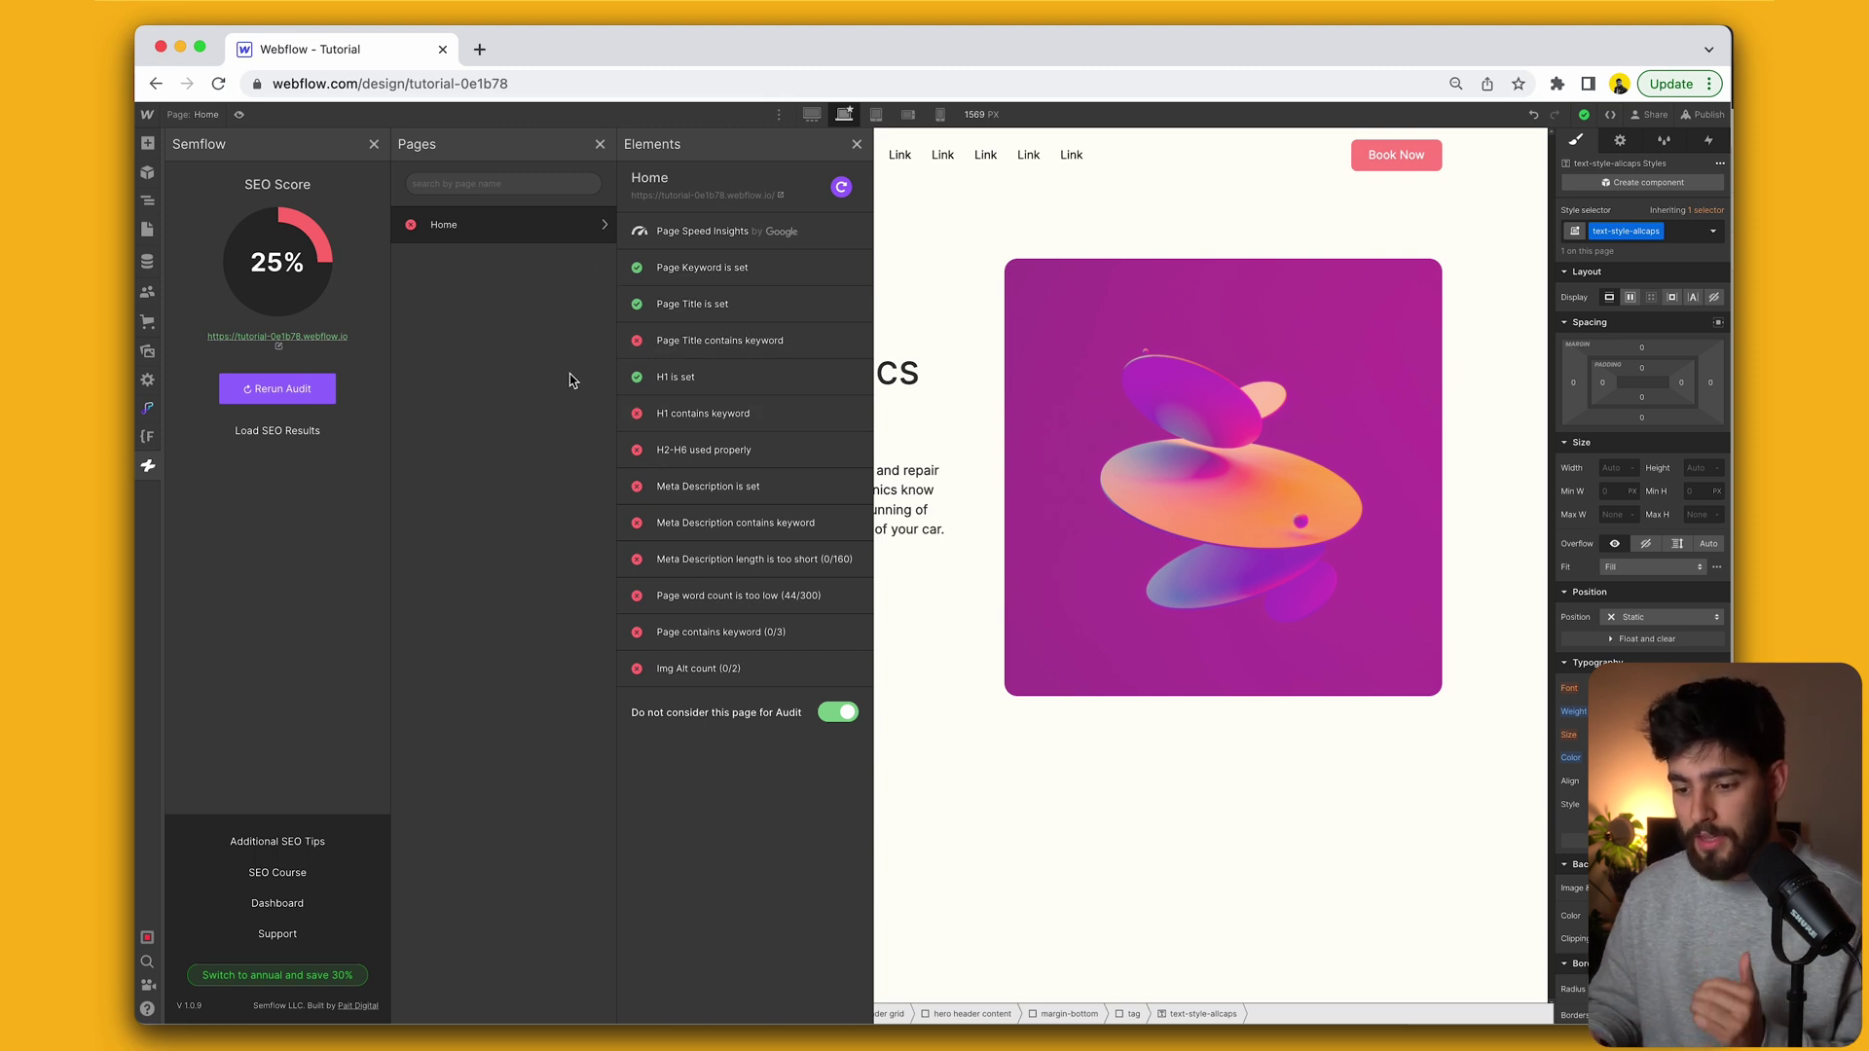
click(720, 267)
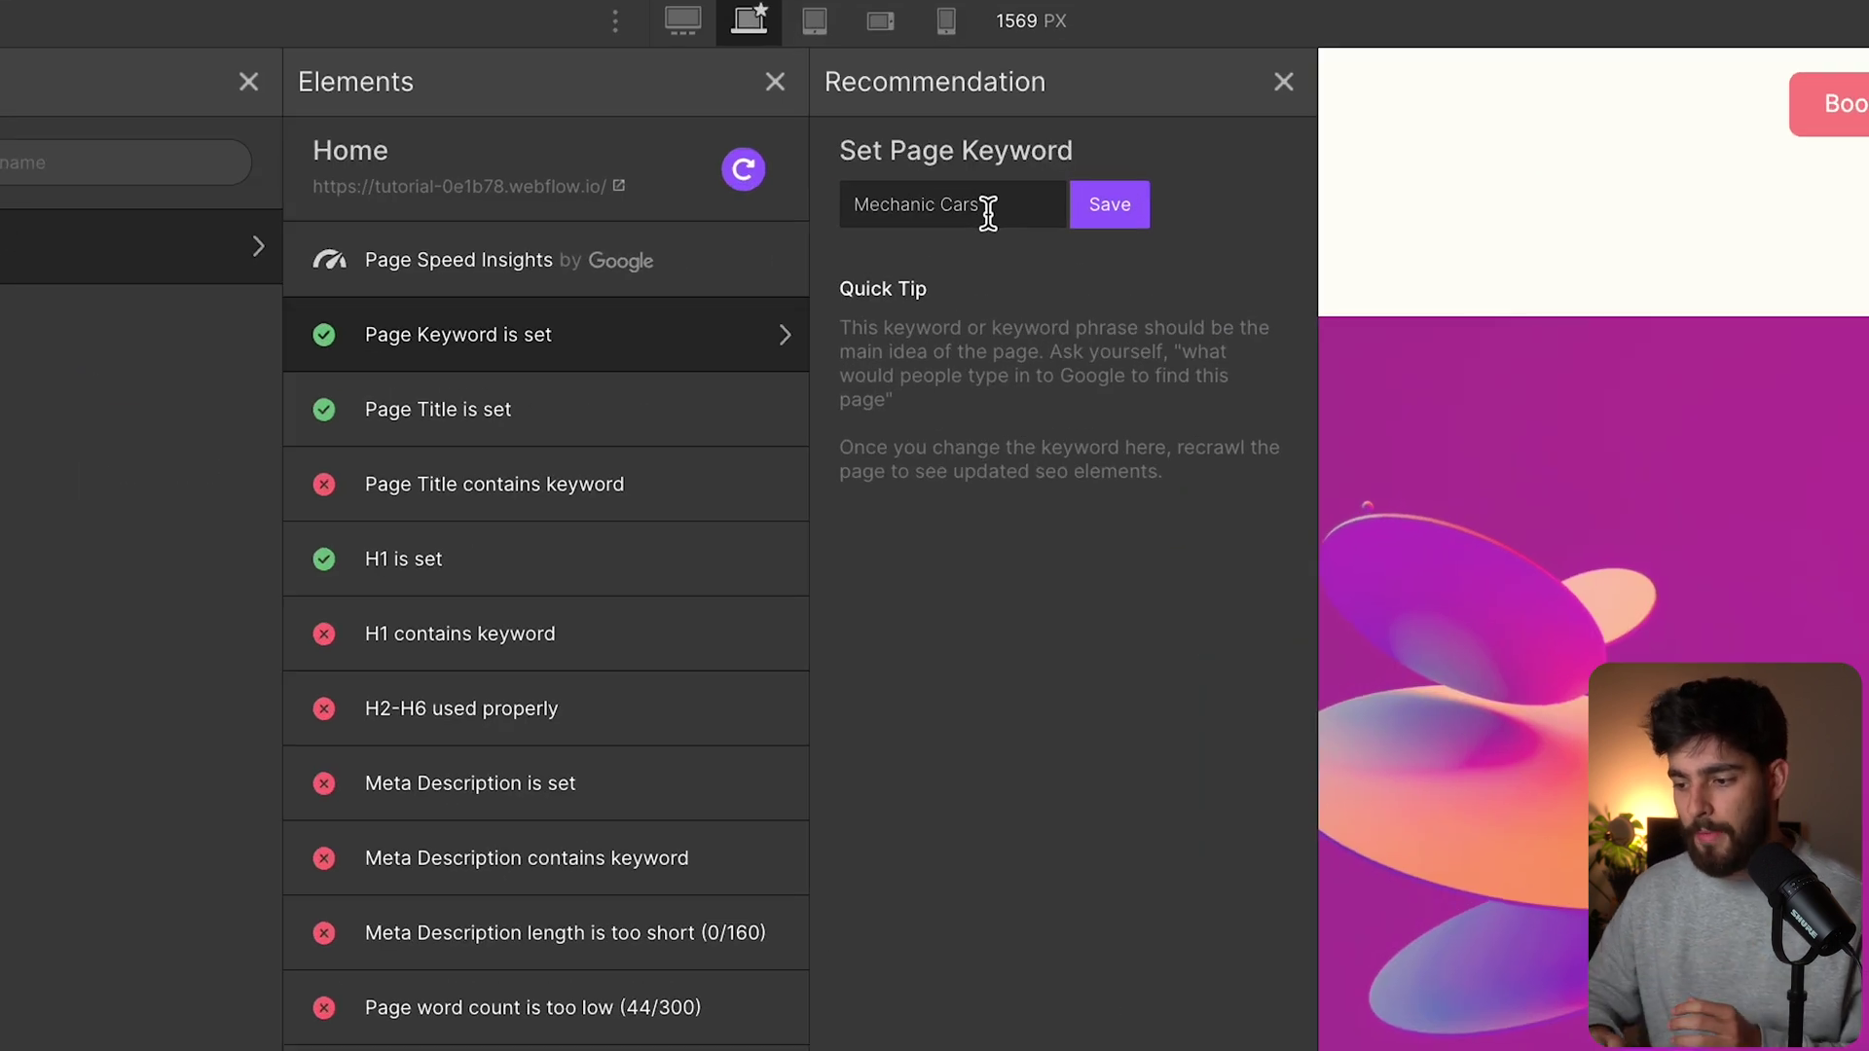
double_click(989, 213)
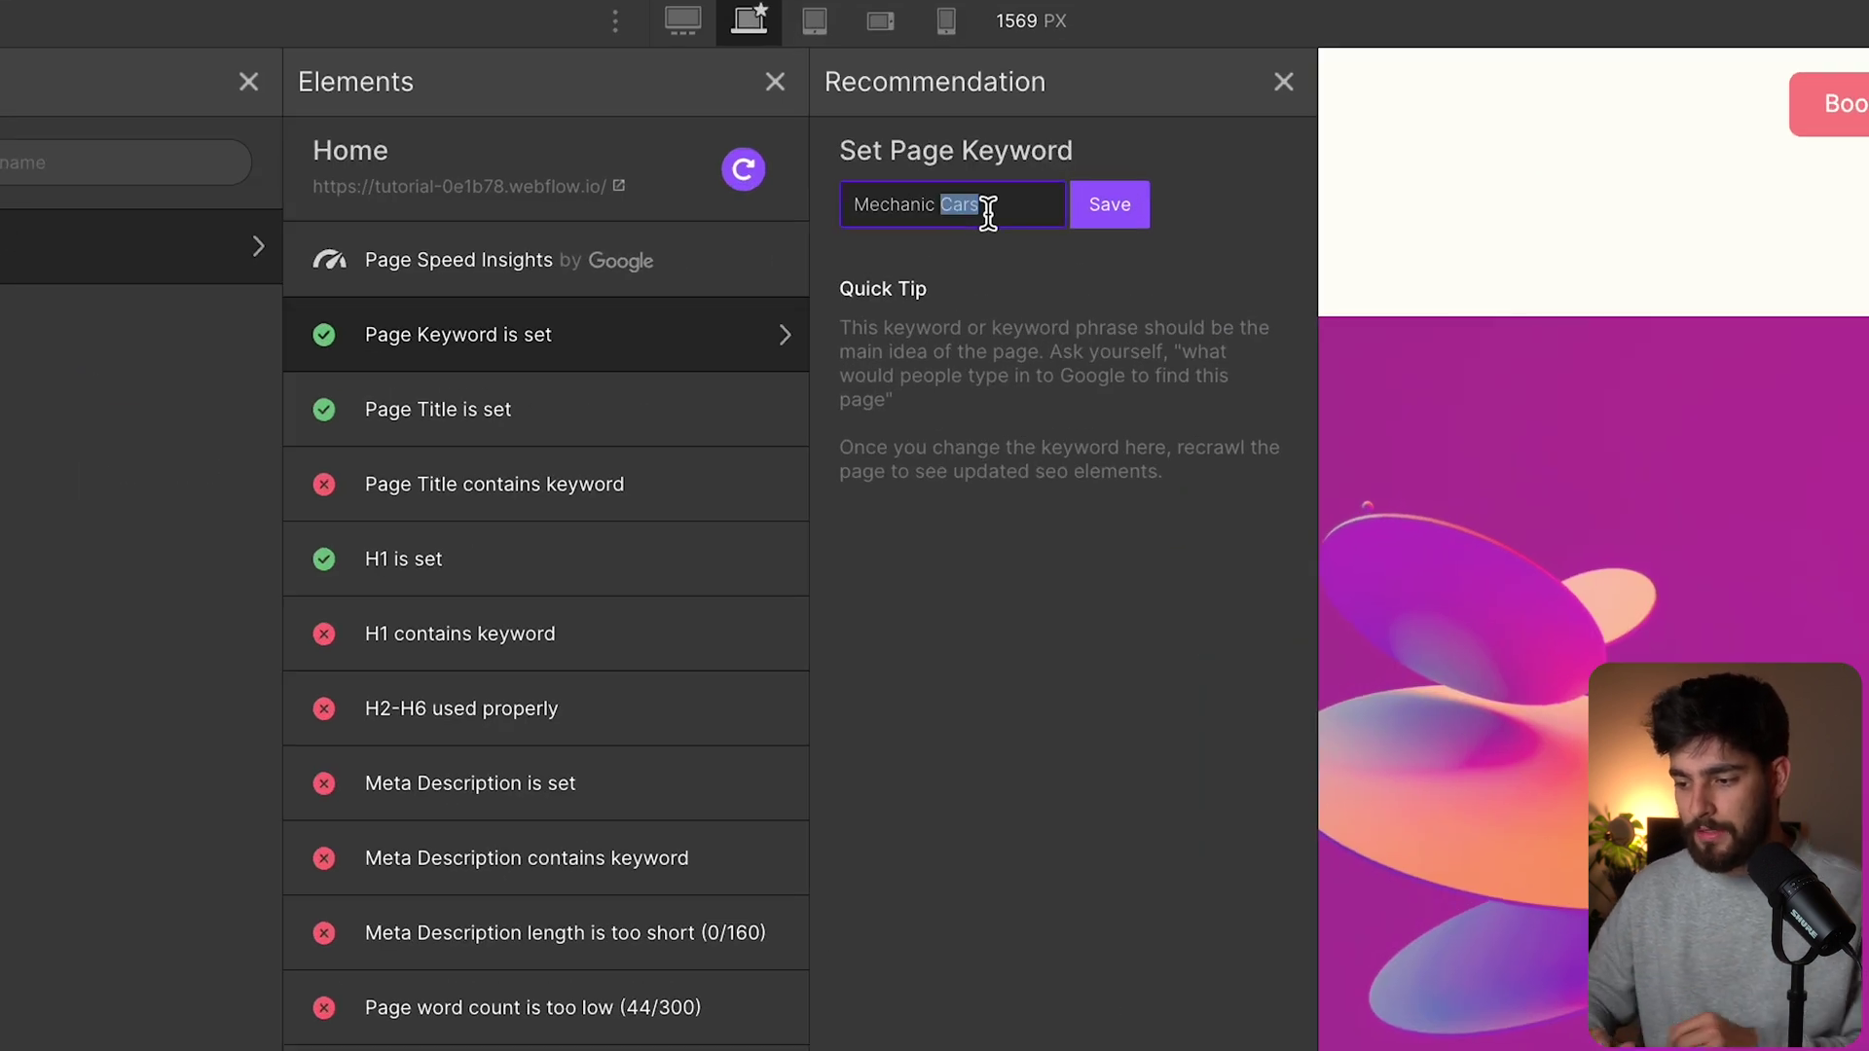
key(ctrl+a)
text(Mechanic in Barcelona)
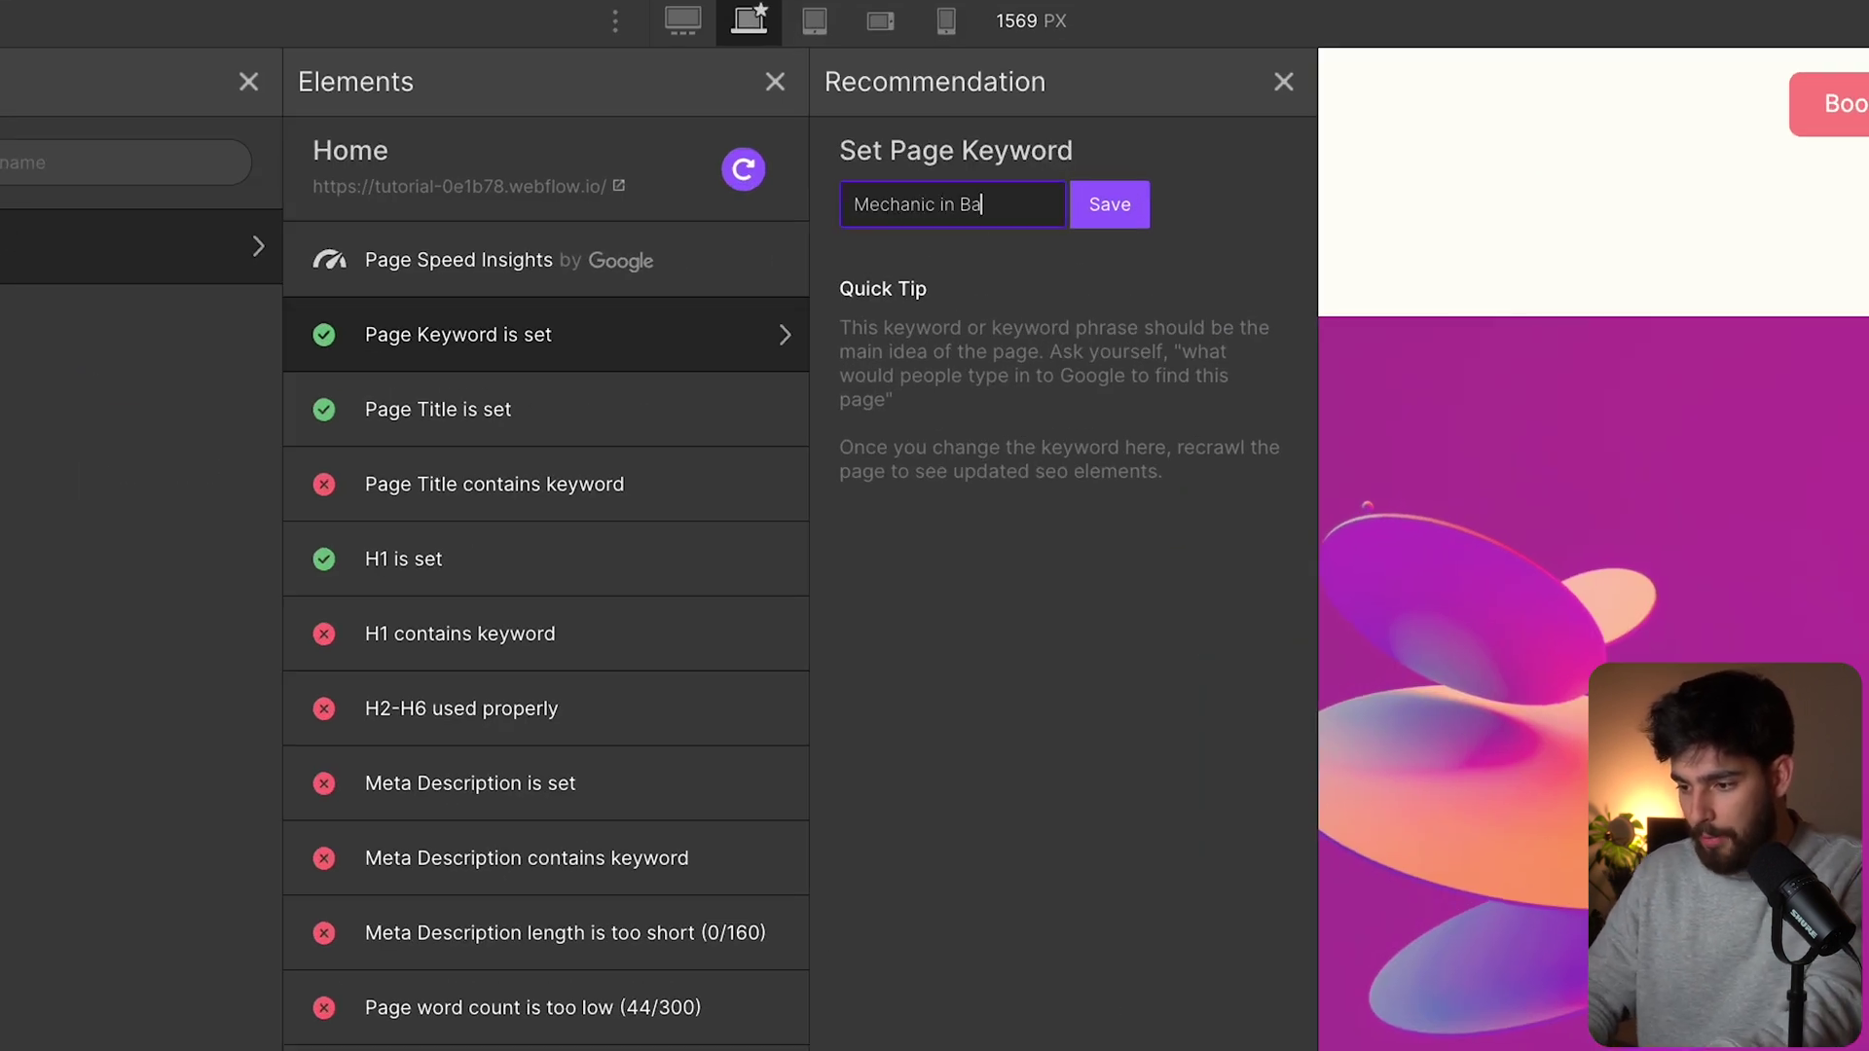
click(1115, 237)
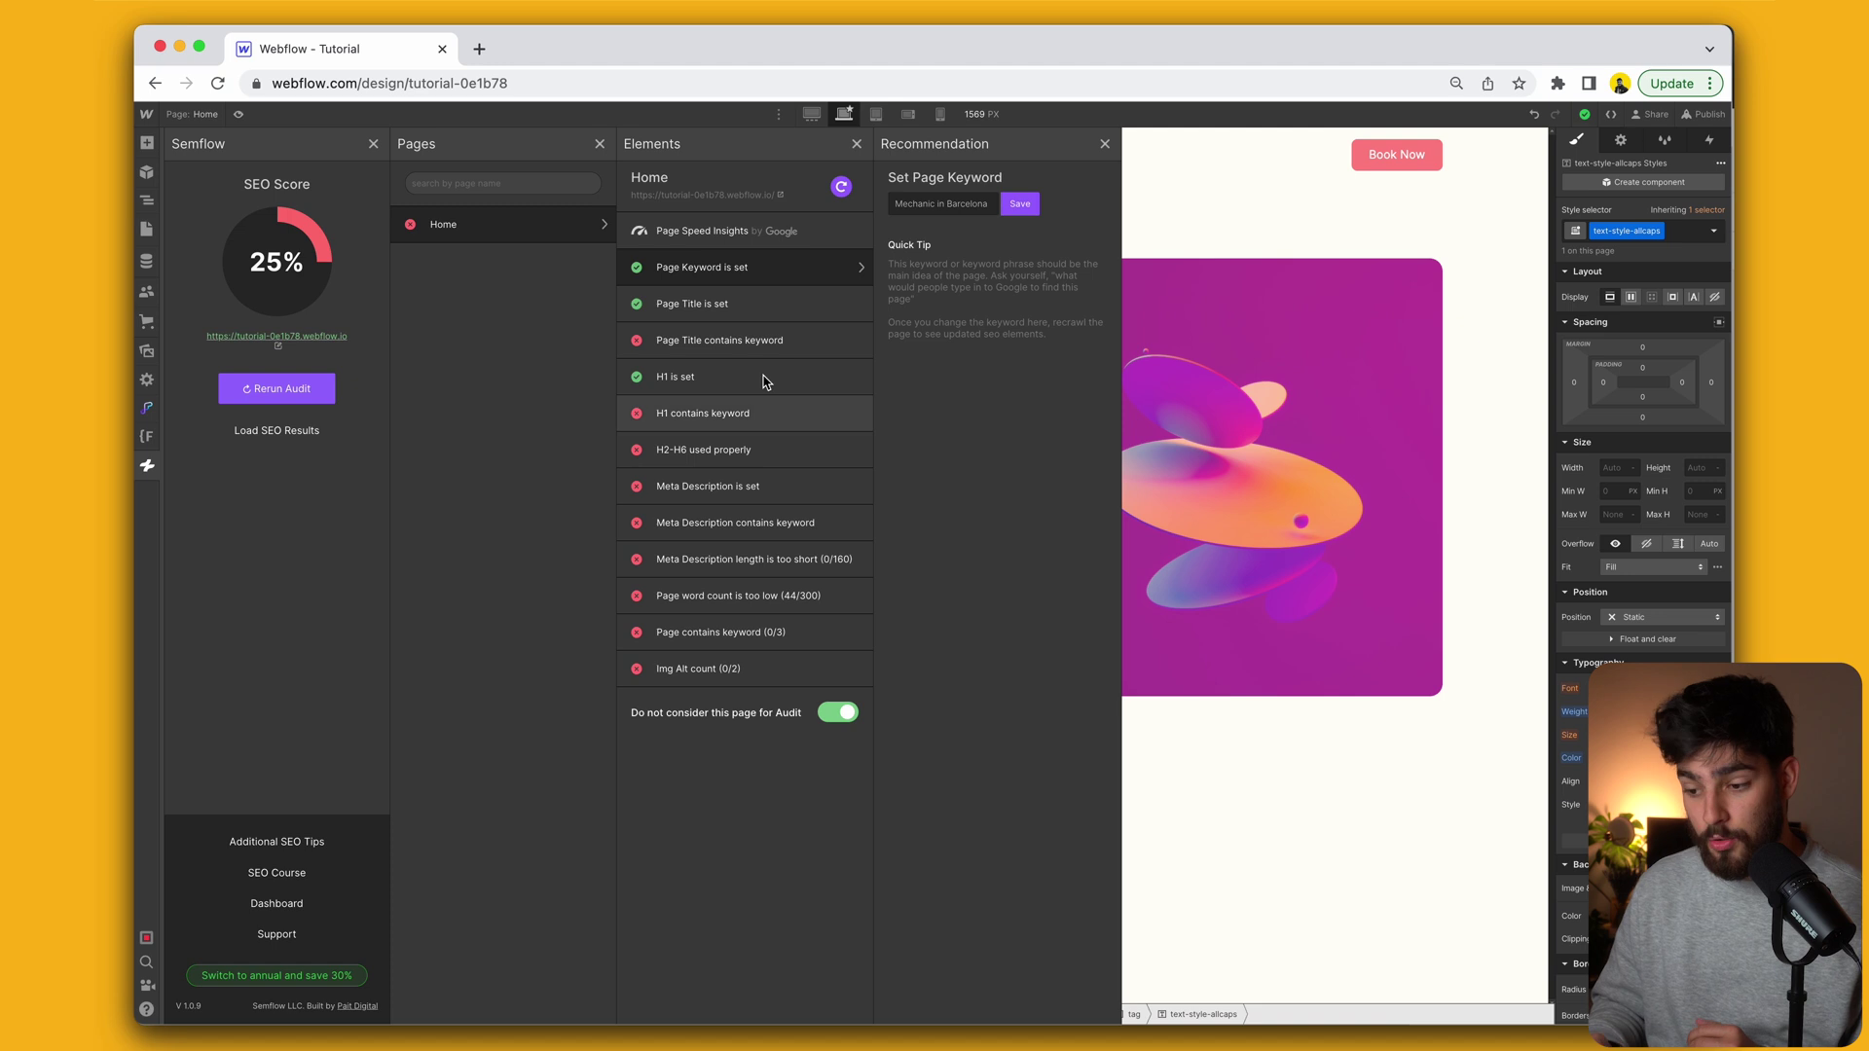
Step: Read the PageSpeed scores and the tips for page title, H1 and H2-H6 checks
click(744, 343)
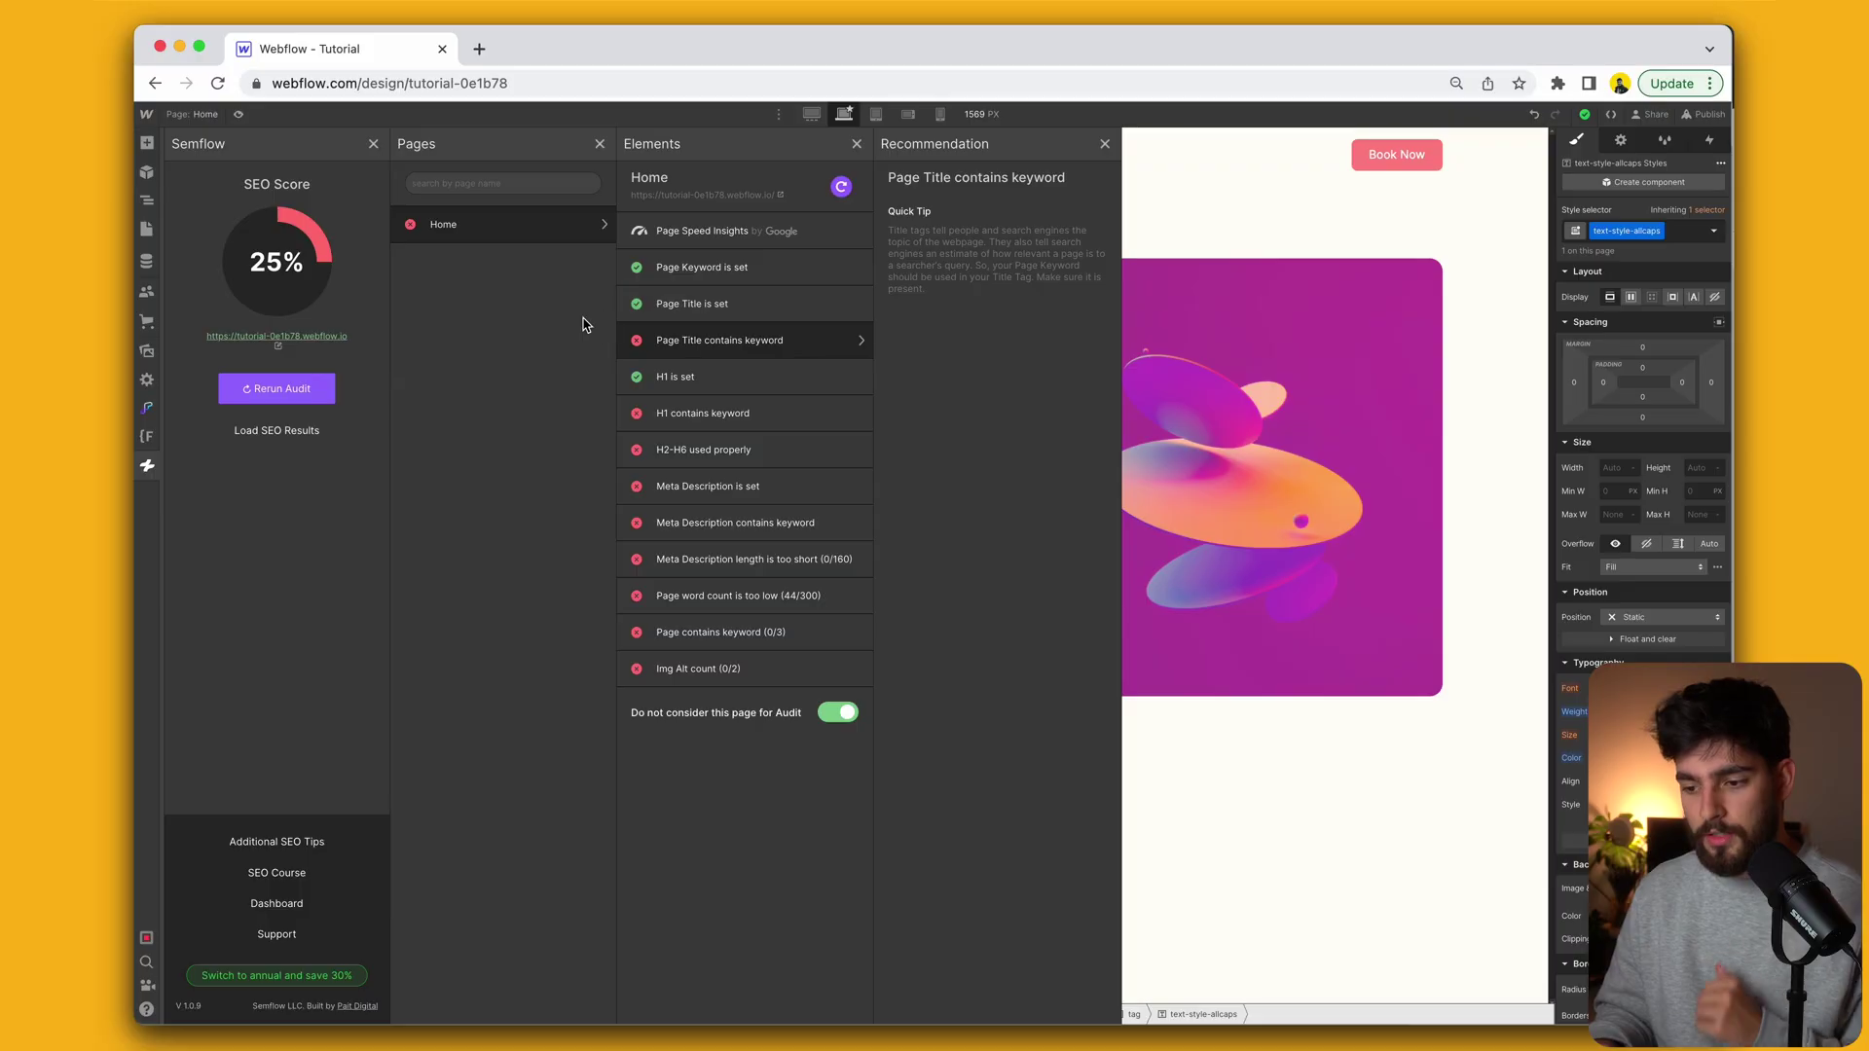
click(697, 233)
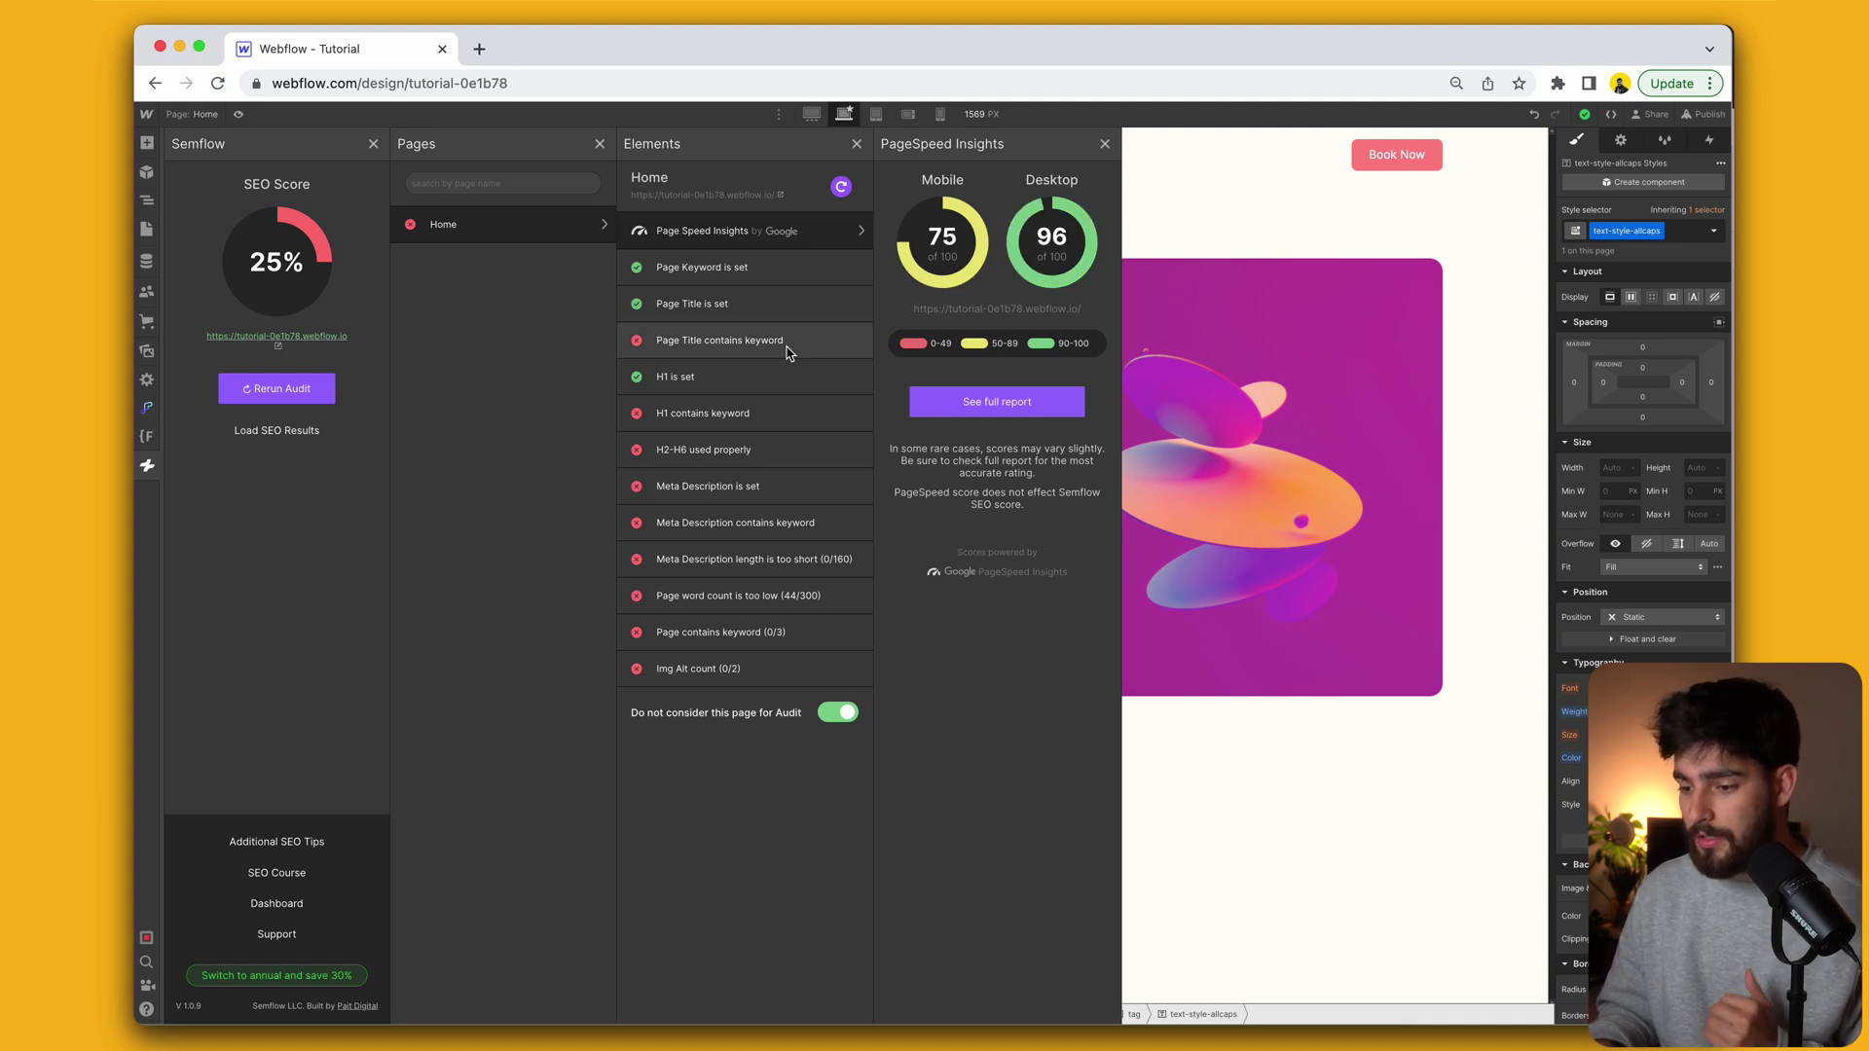
click(737, 338)
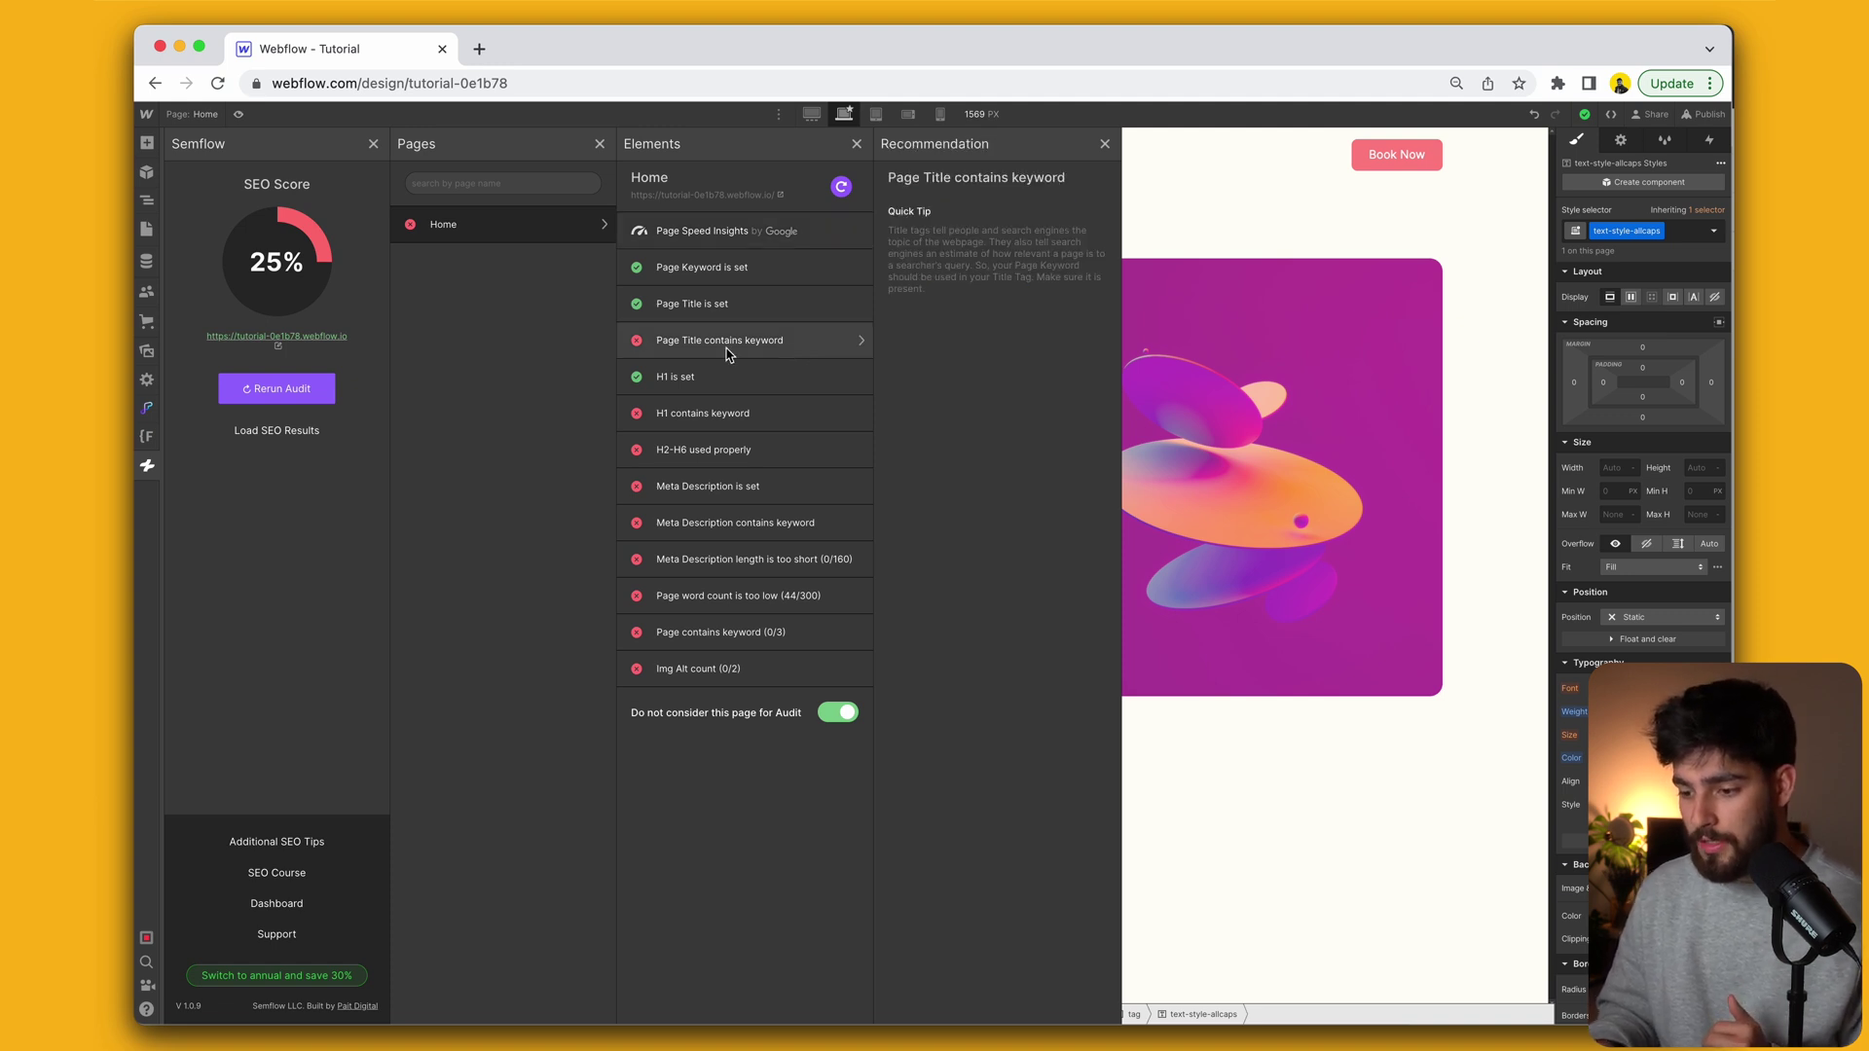
click(762, 421)
click(763, 444)
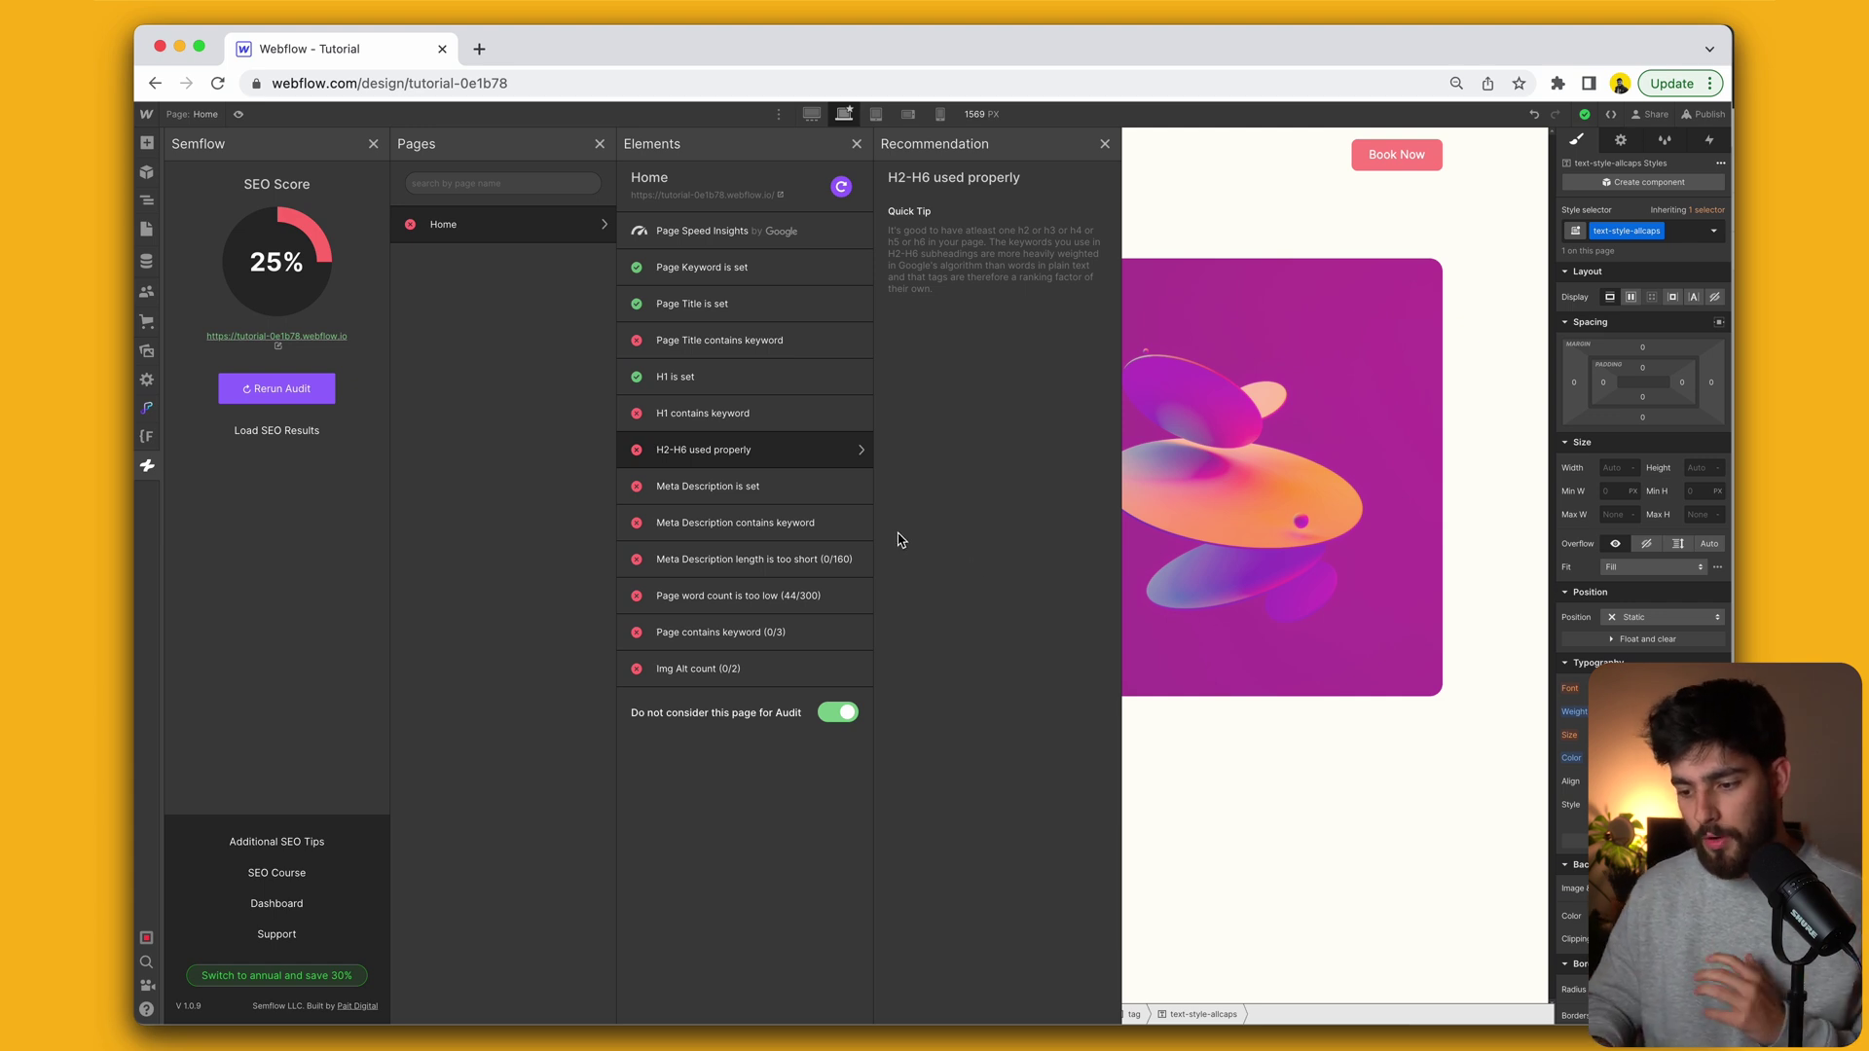
Step: Read the meta description and word count tips, then close the SEO panels
click(765, 493)
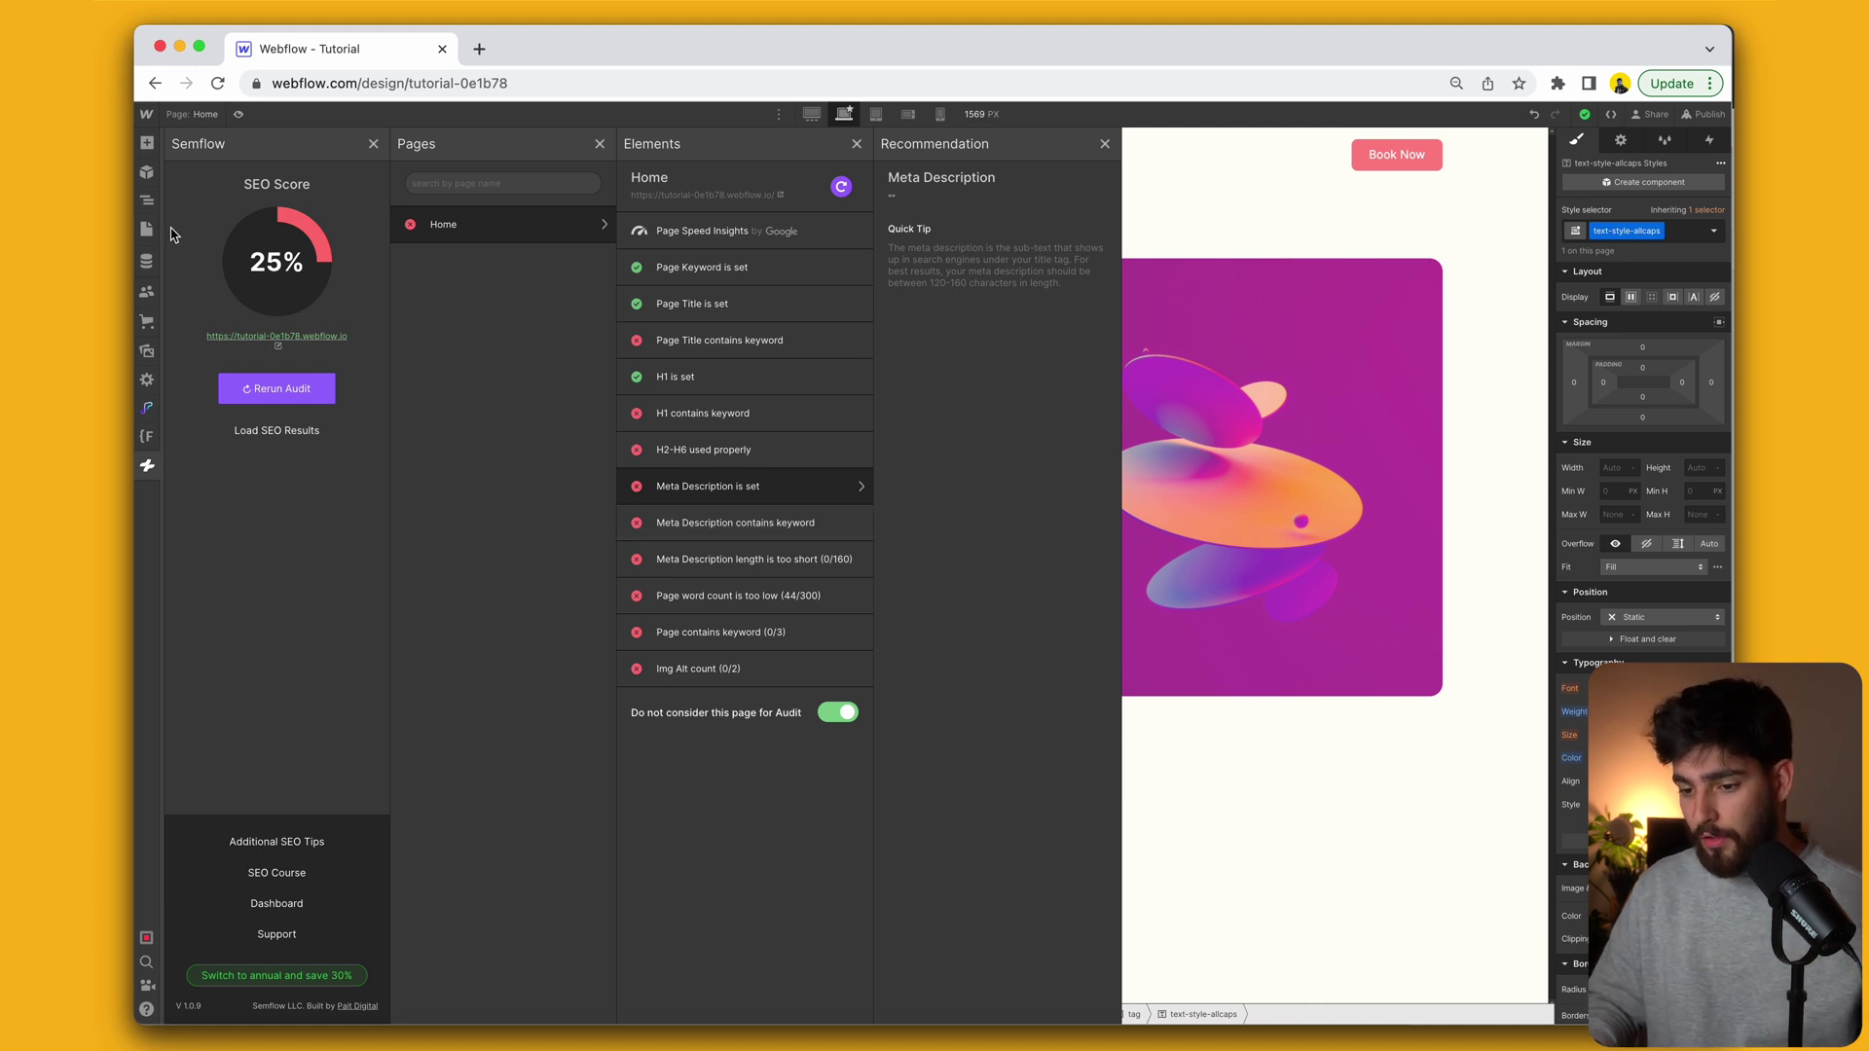
click(728, 530)
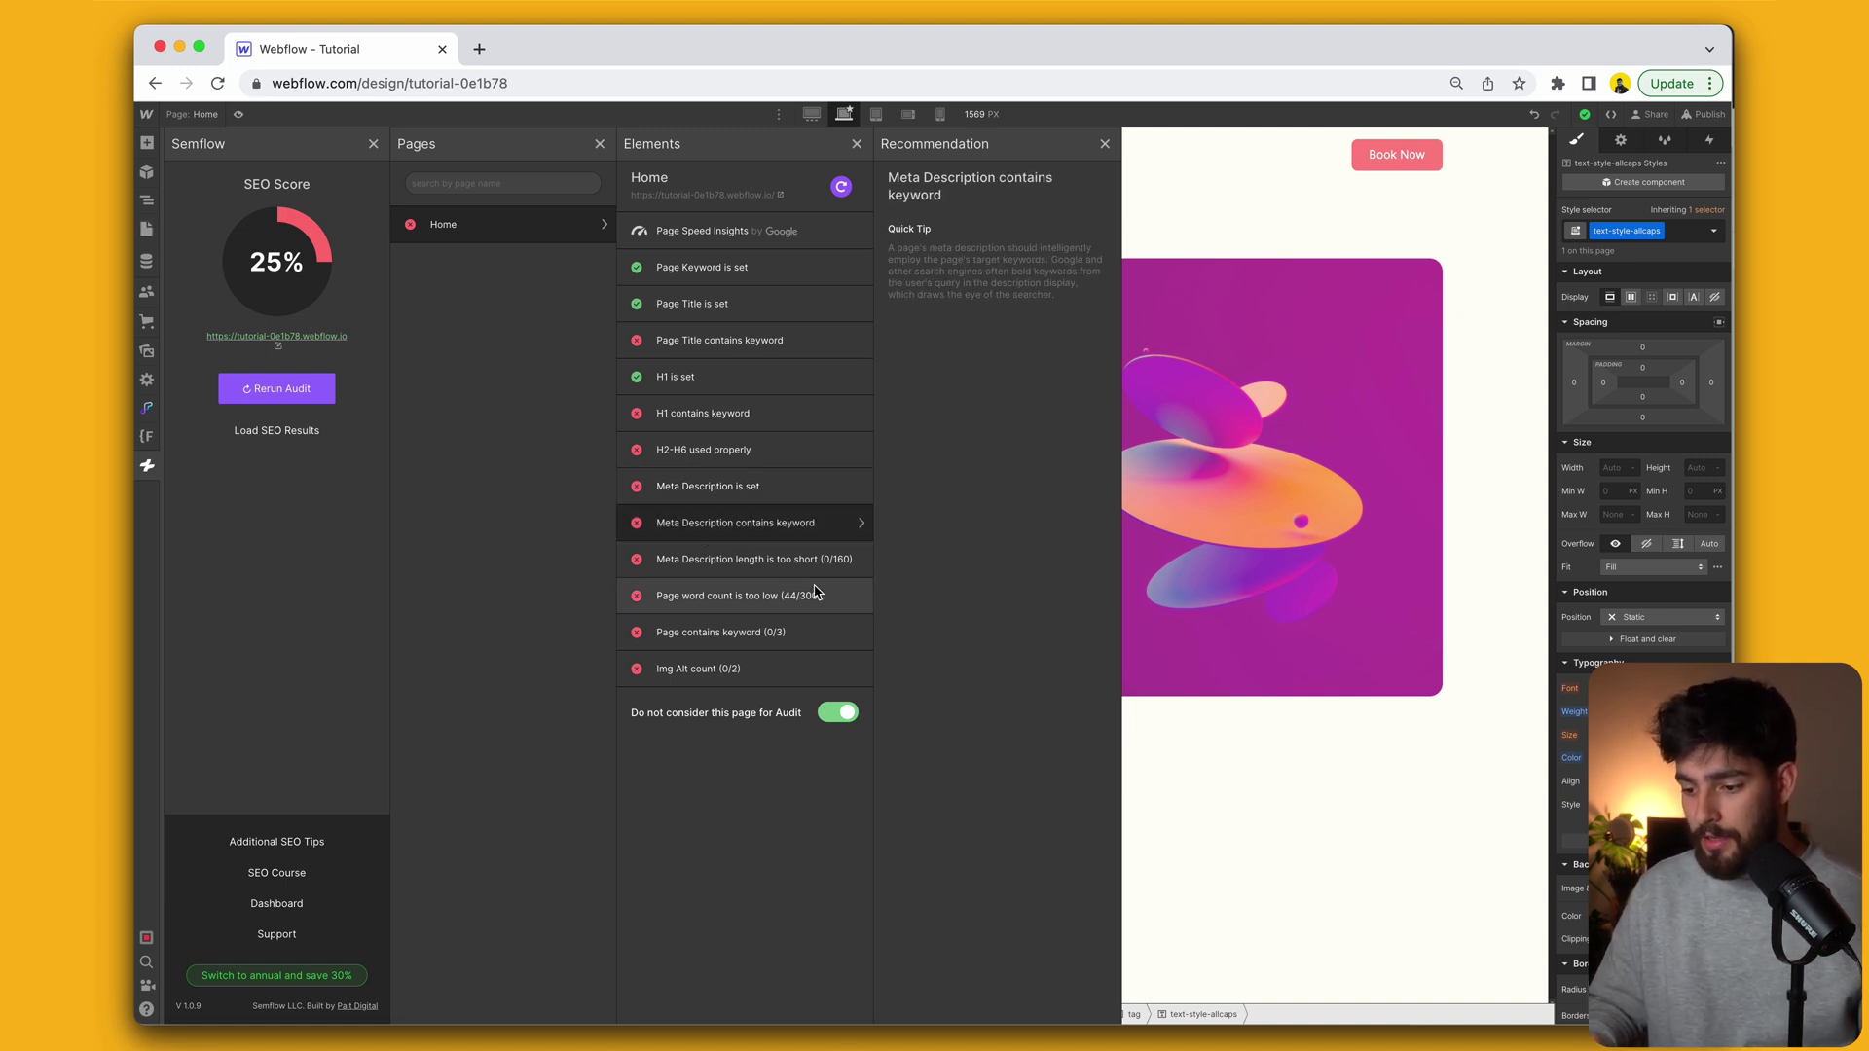
click(701, 568)
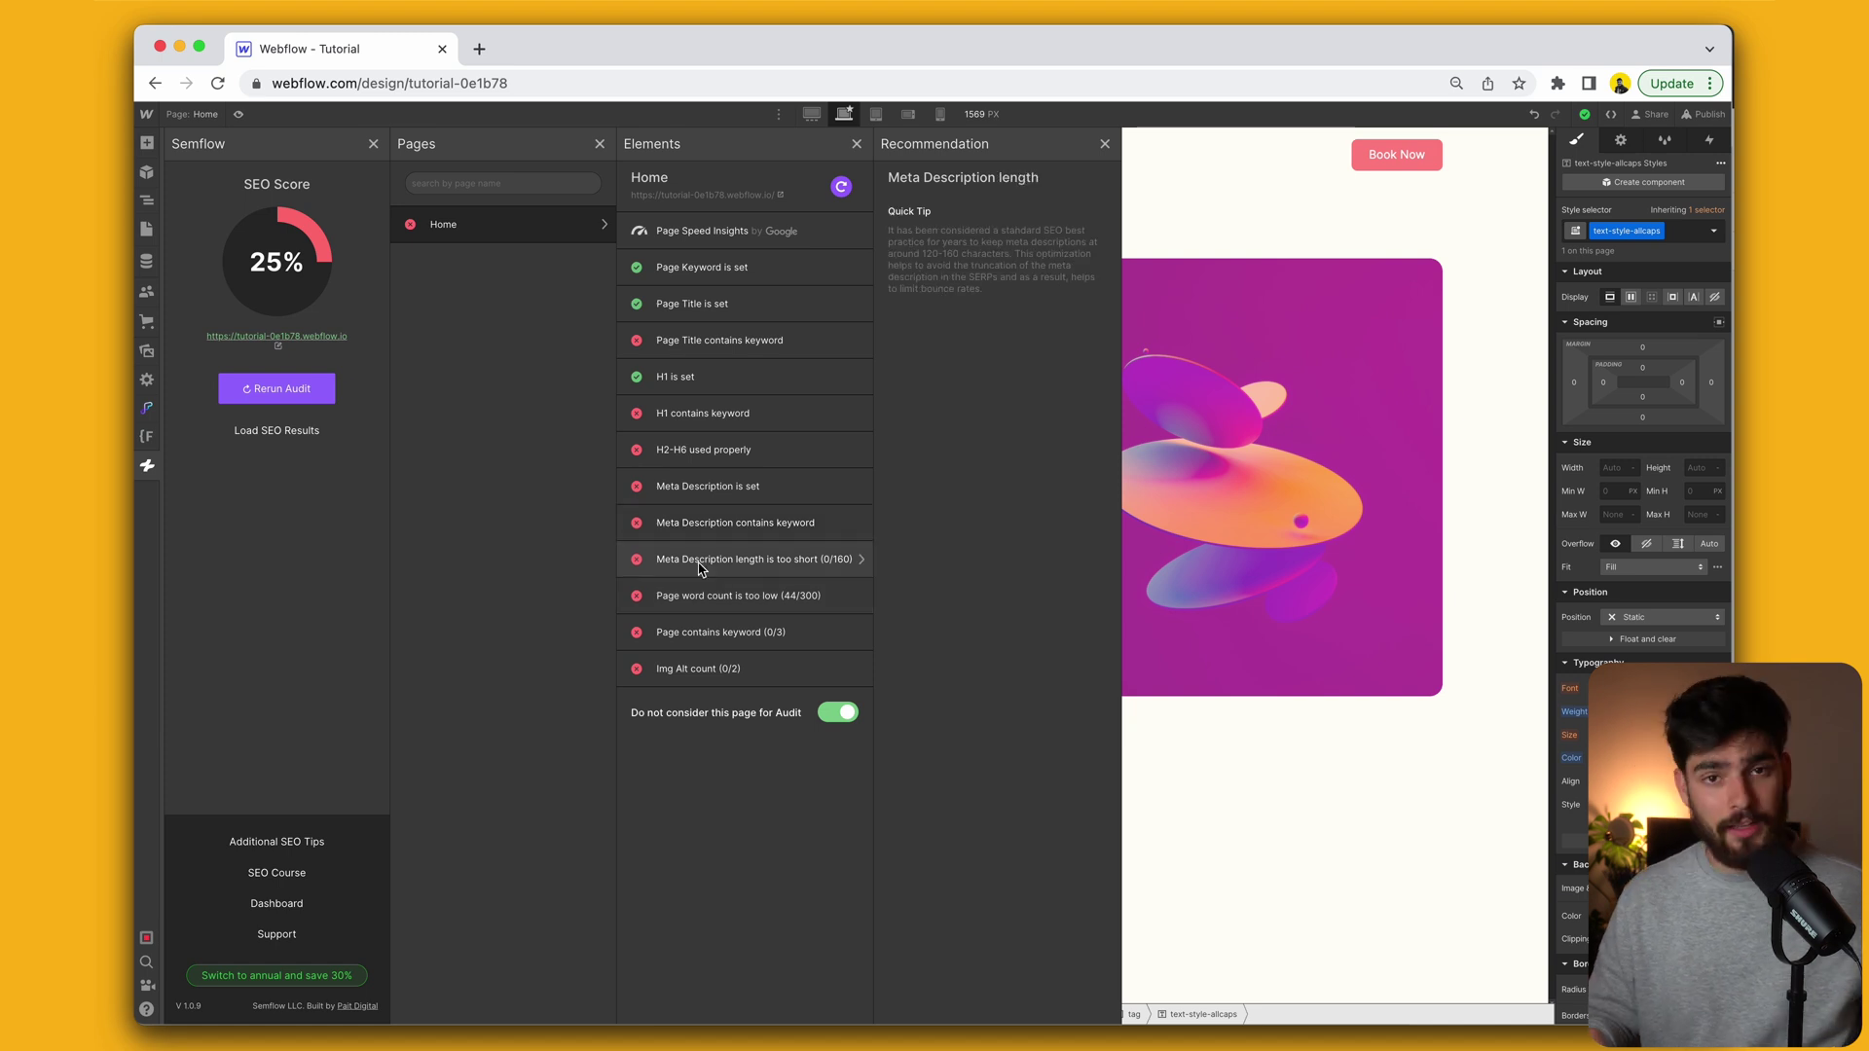
click(709, 596)
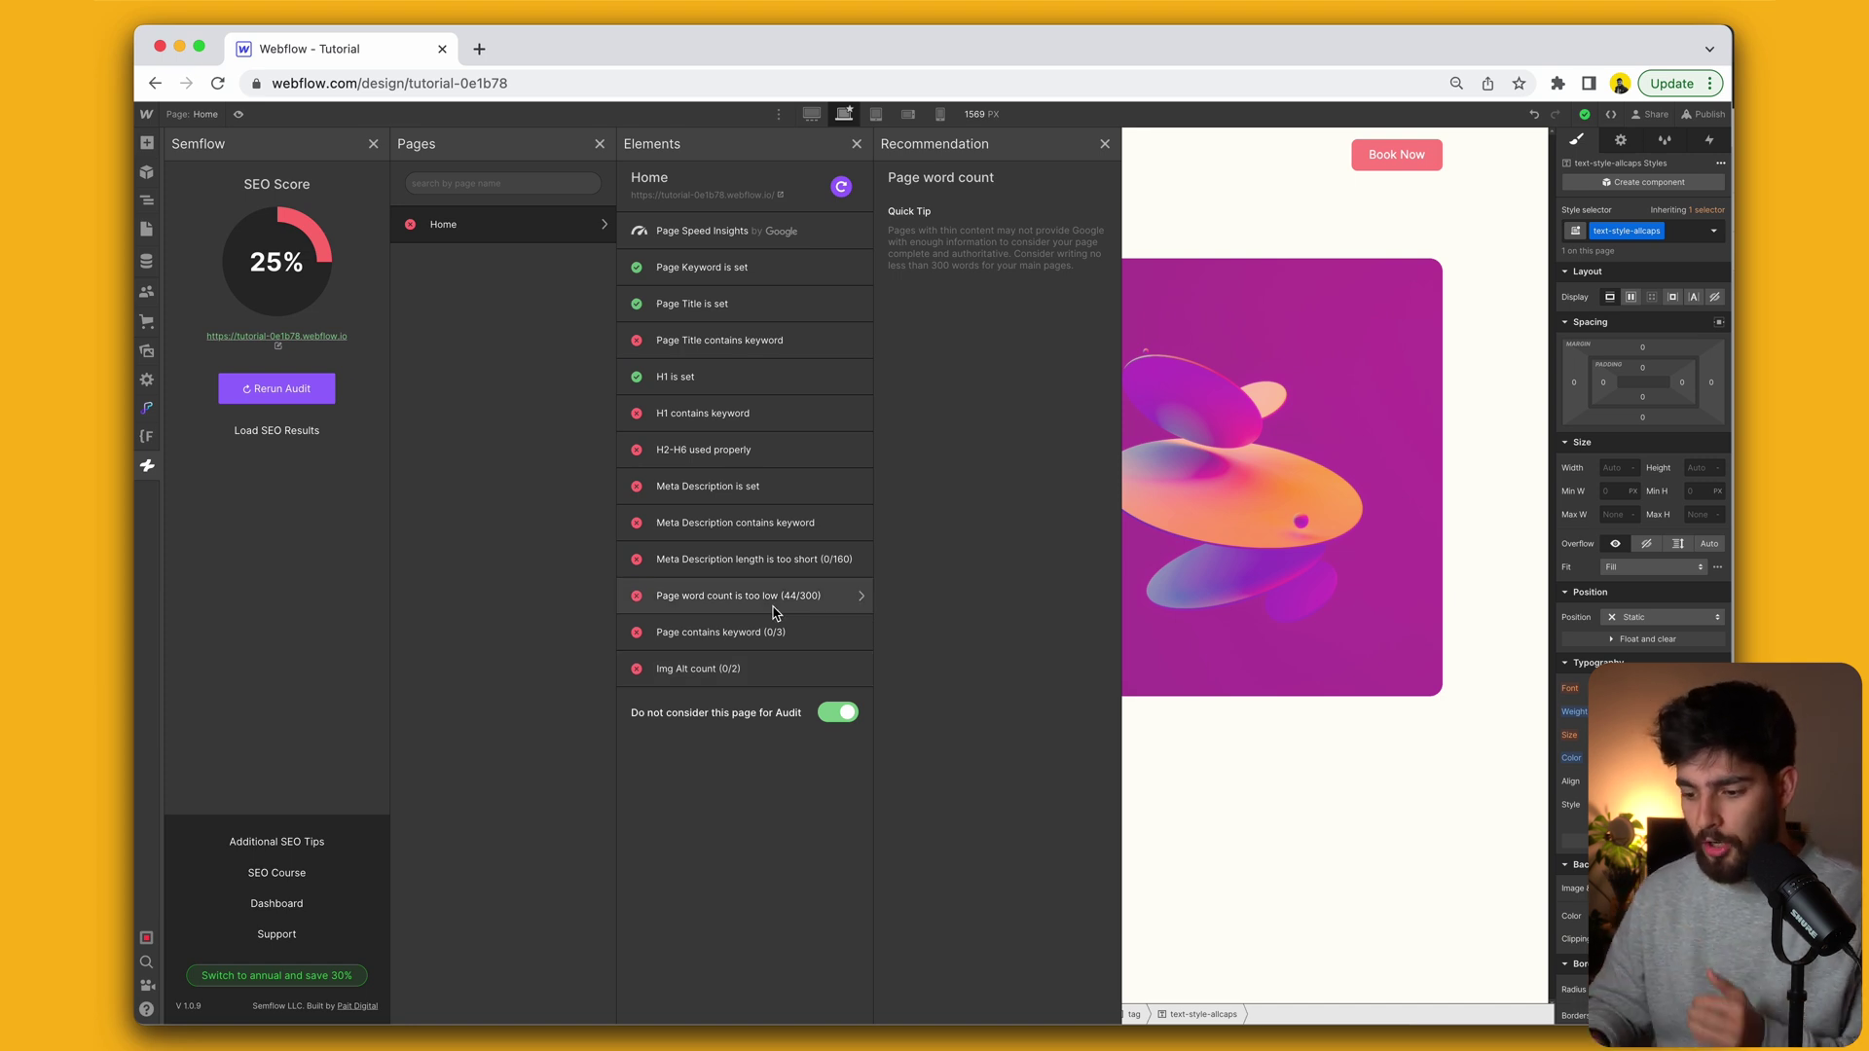
click(1342, 657)
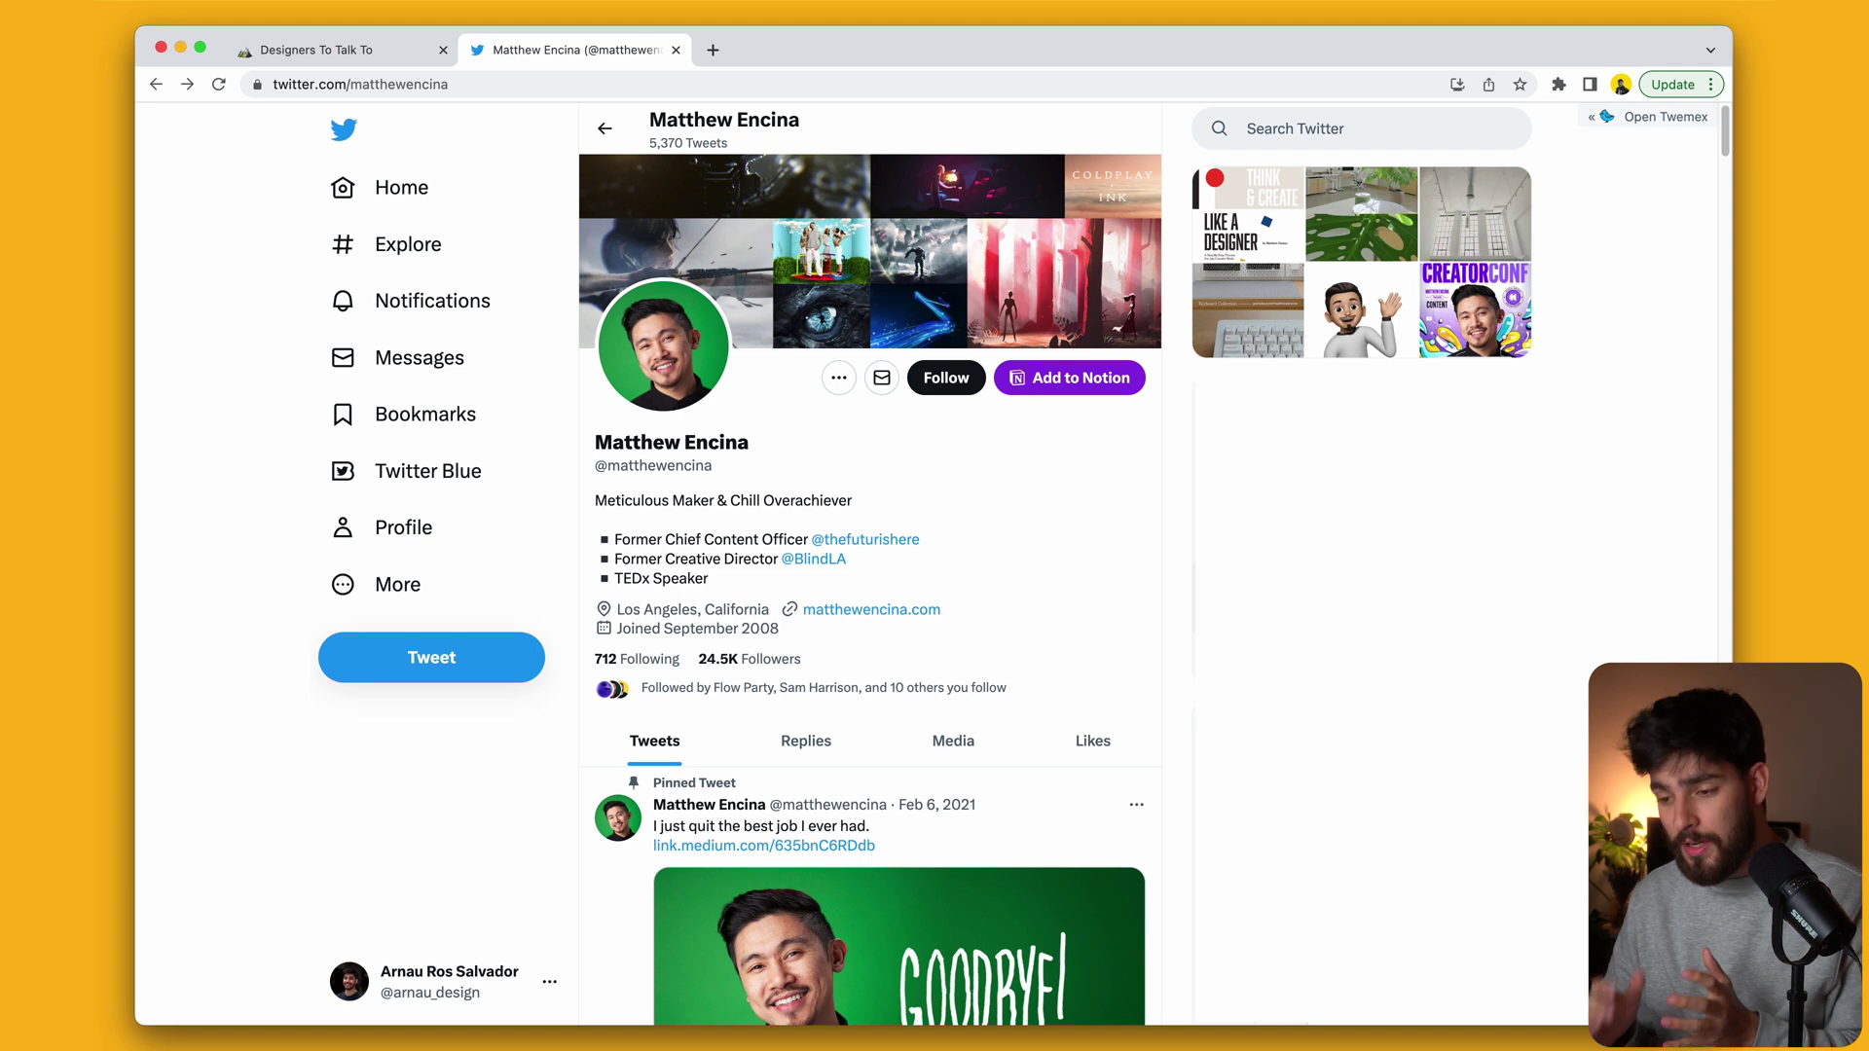
Step: Add the designer's Twitter profile to Notion and check the Designers To Talk To database
click(359, 49)
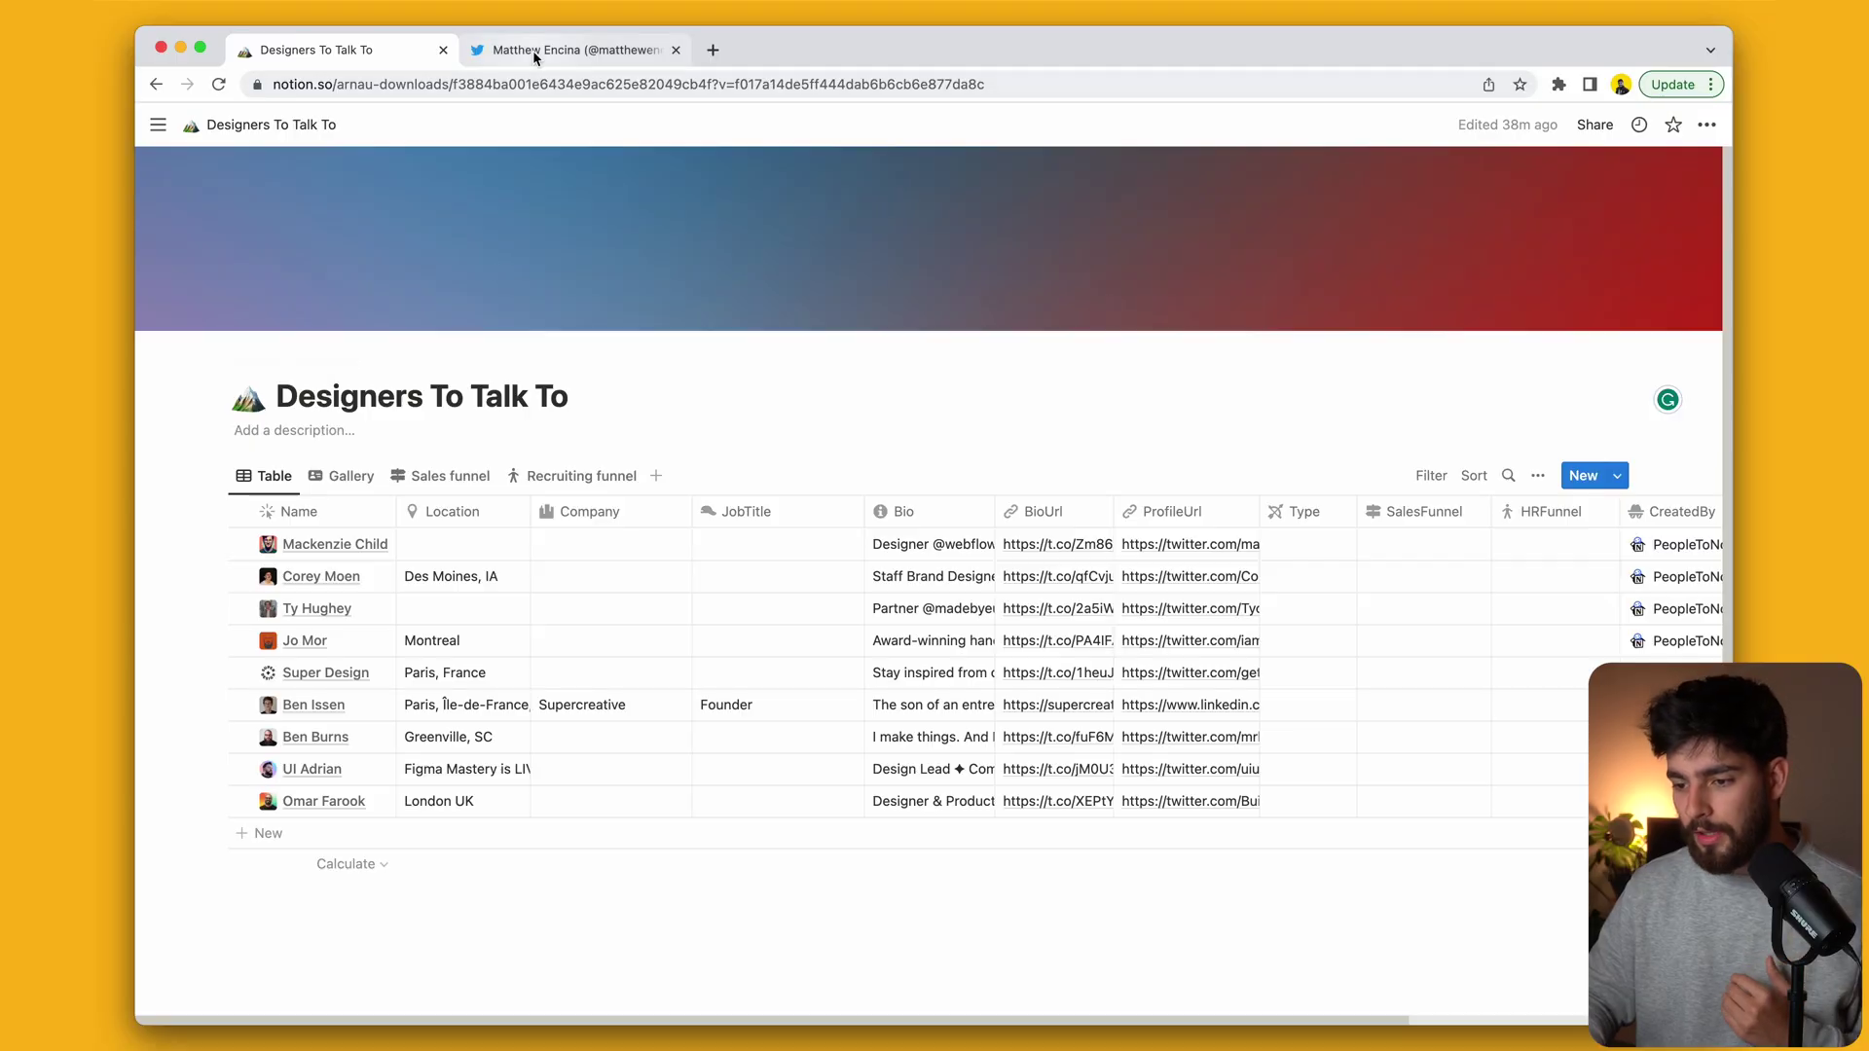
click(533, 55)
click(1059, 399)
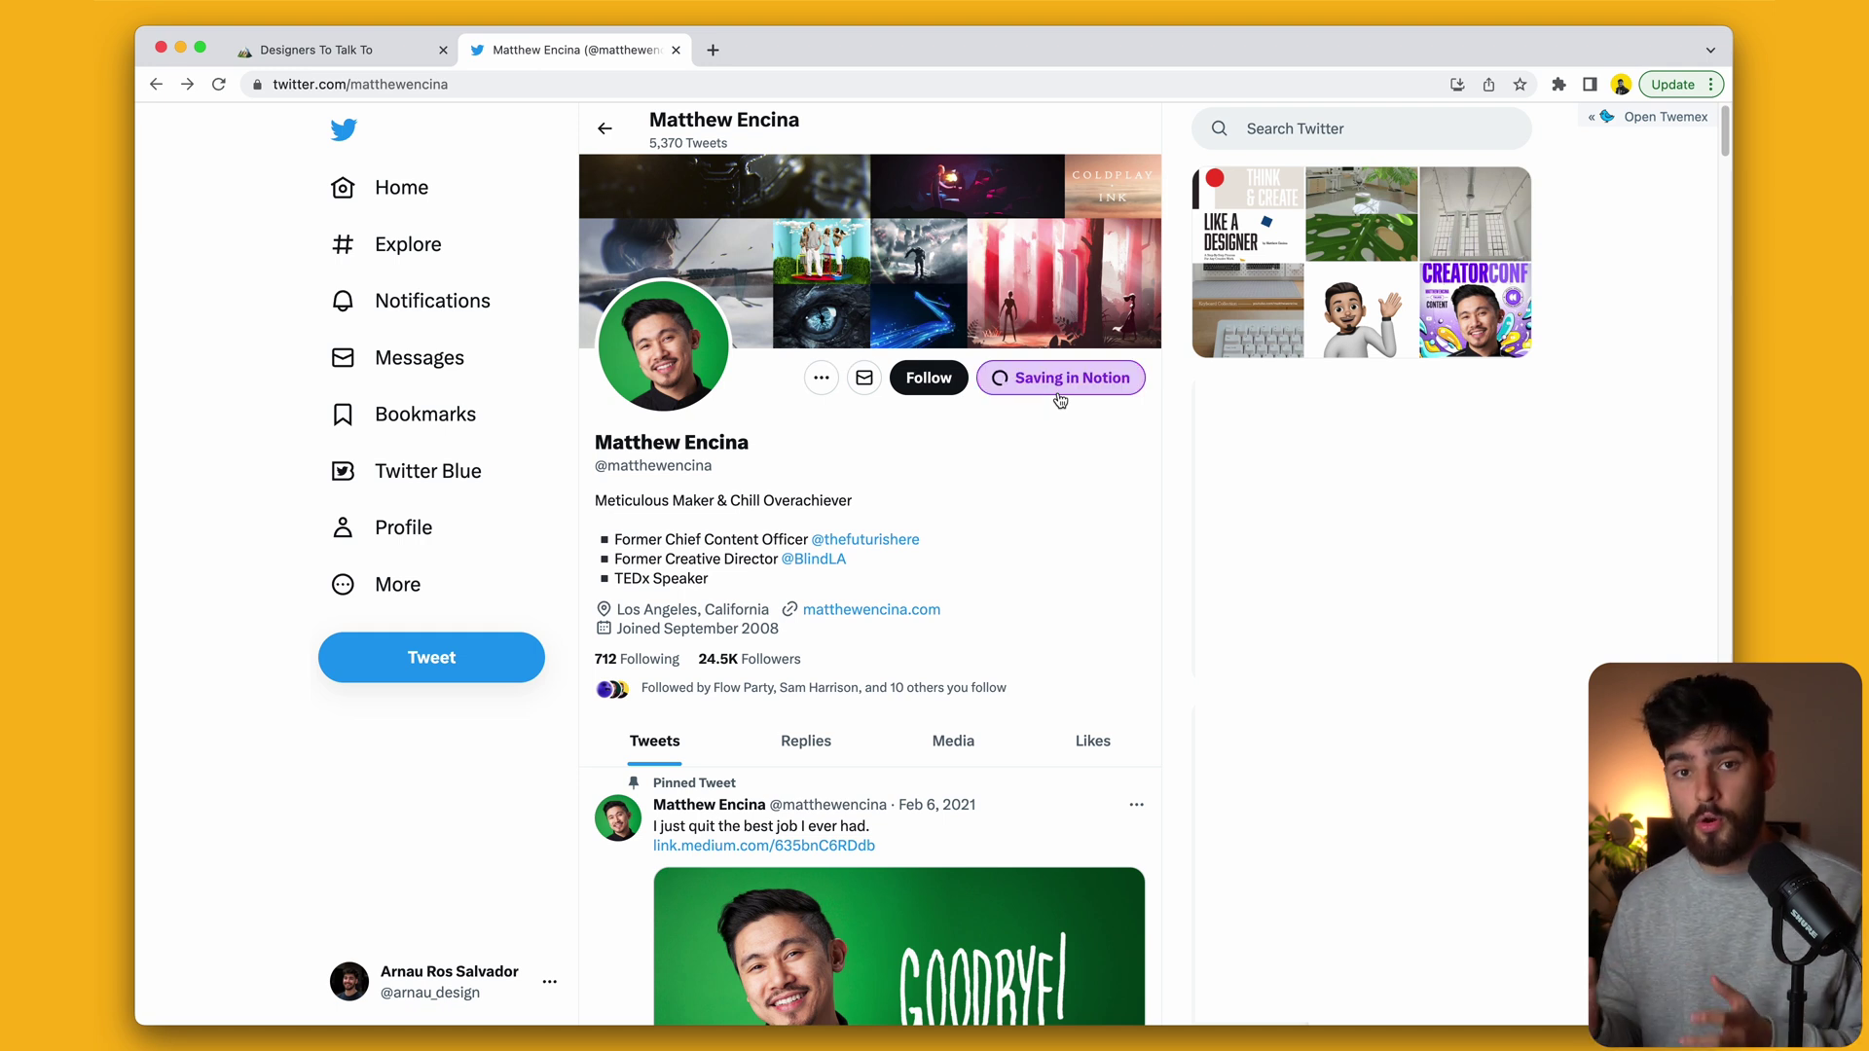
click(292, 52)
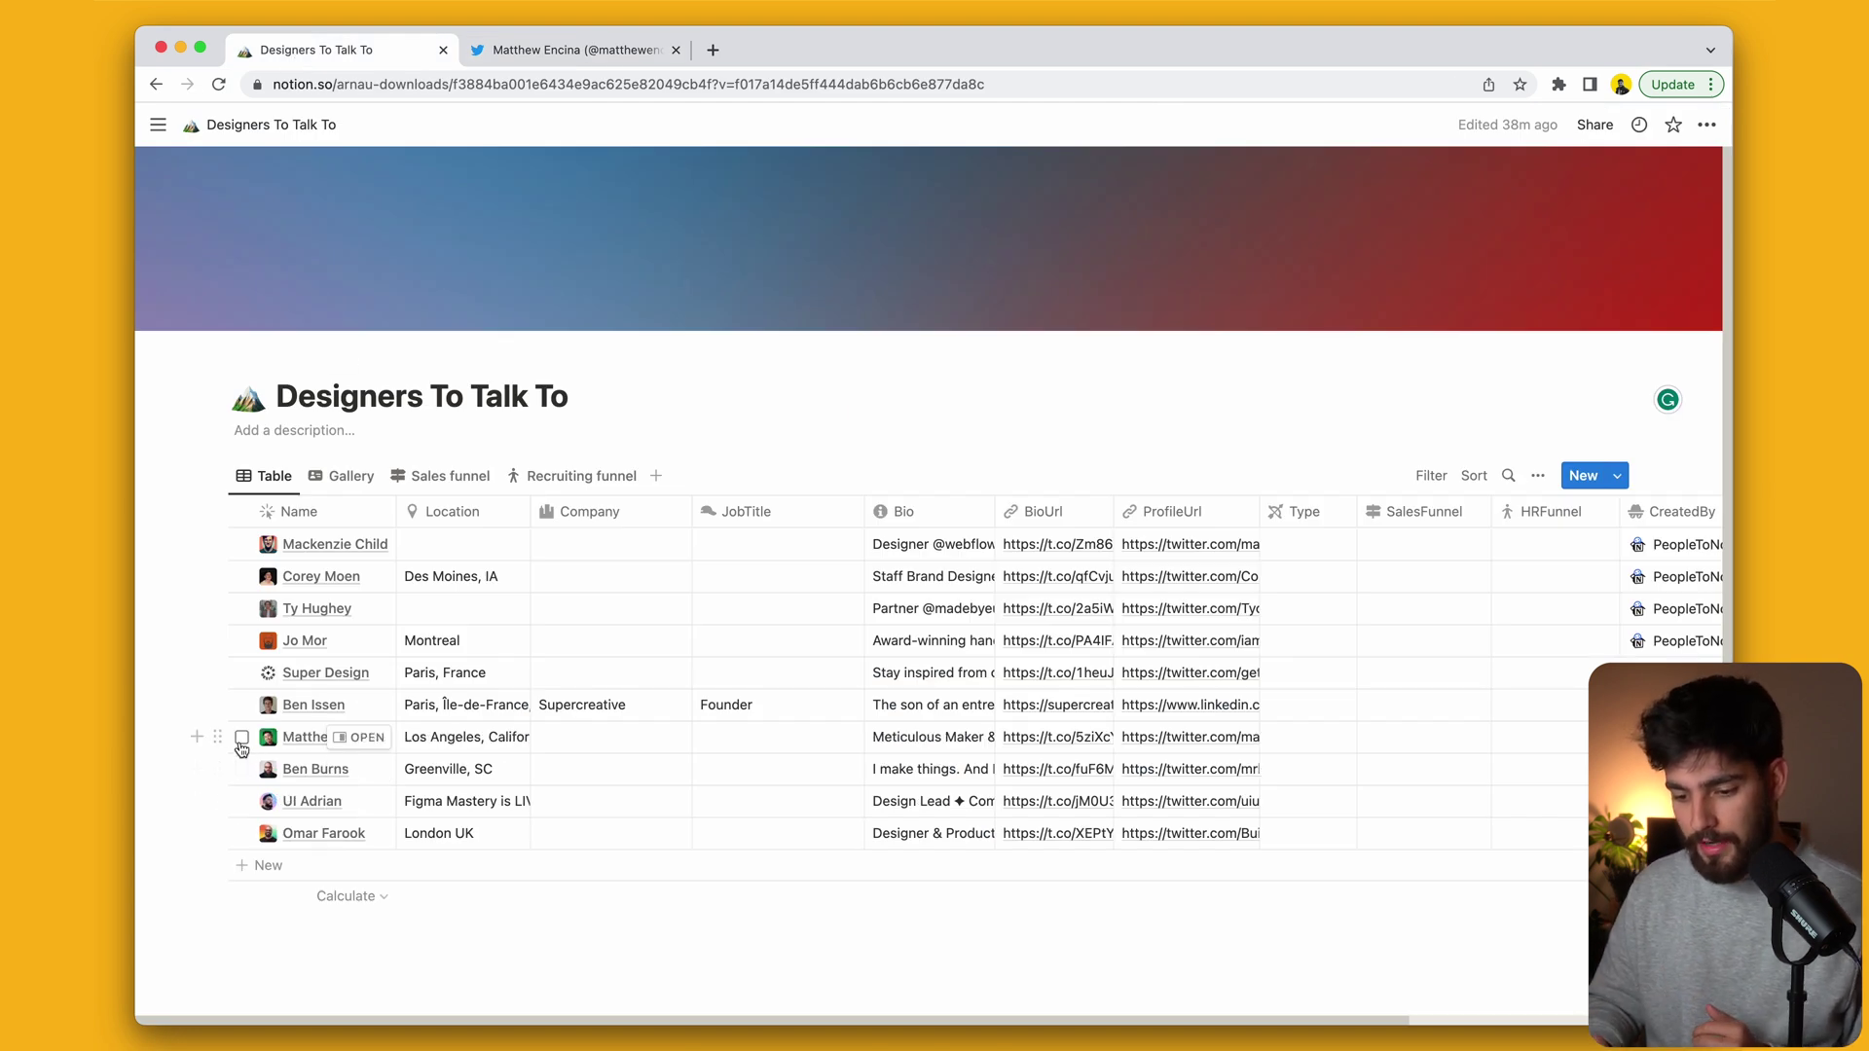
Step: Open the newly saved designer's page, scroll through its details, and close it
click(362, 736)
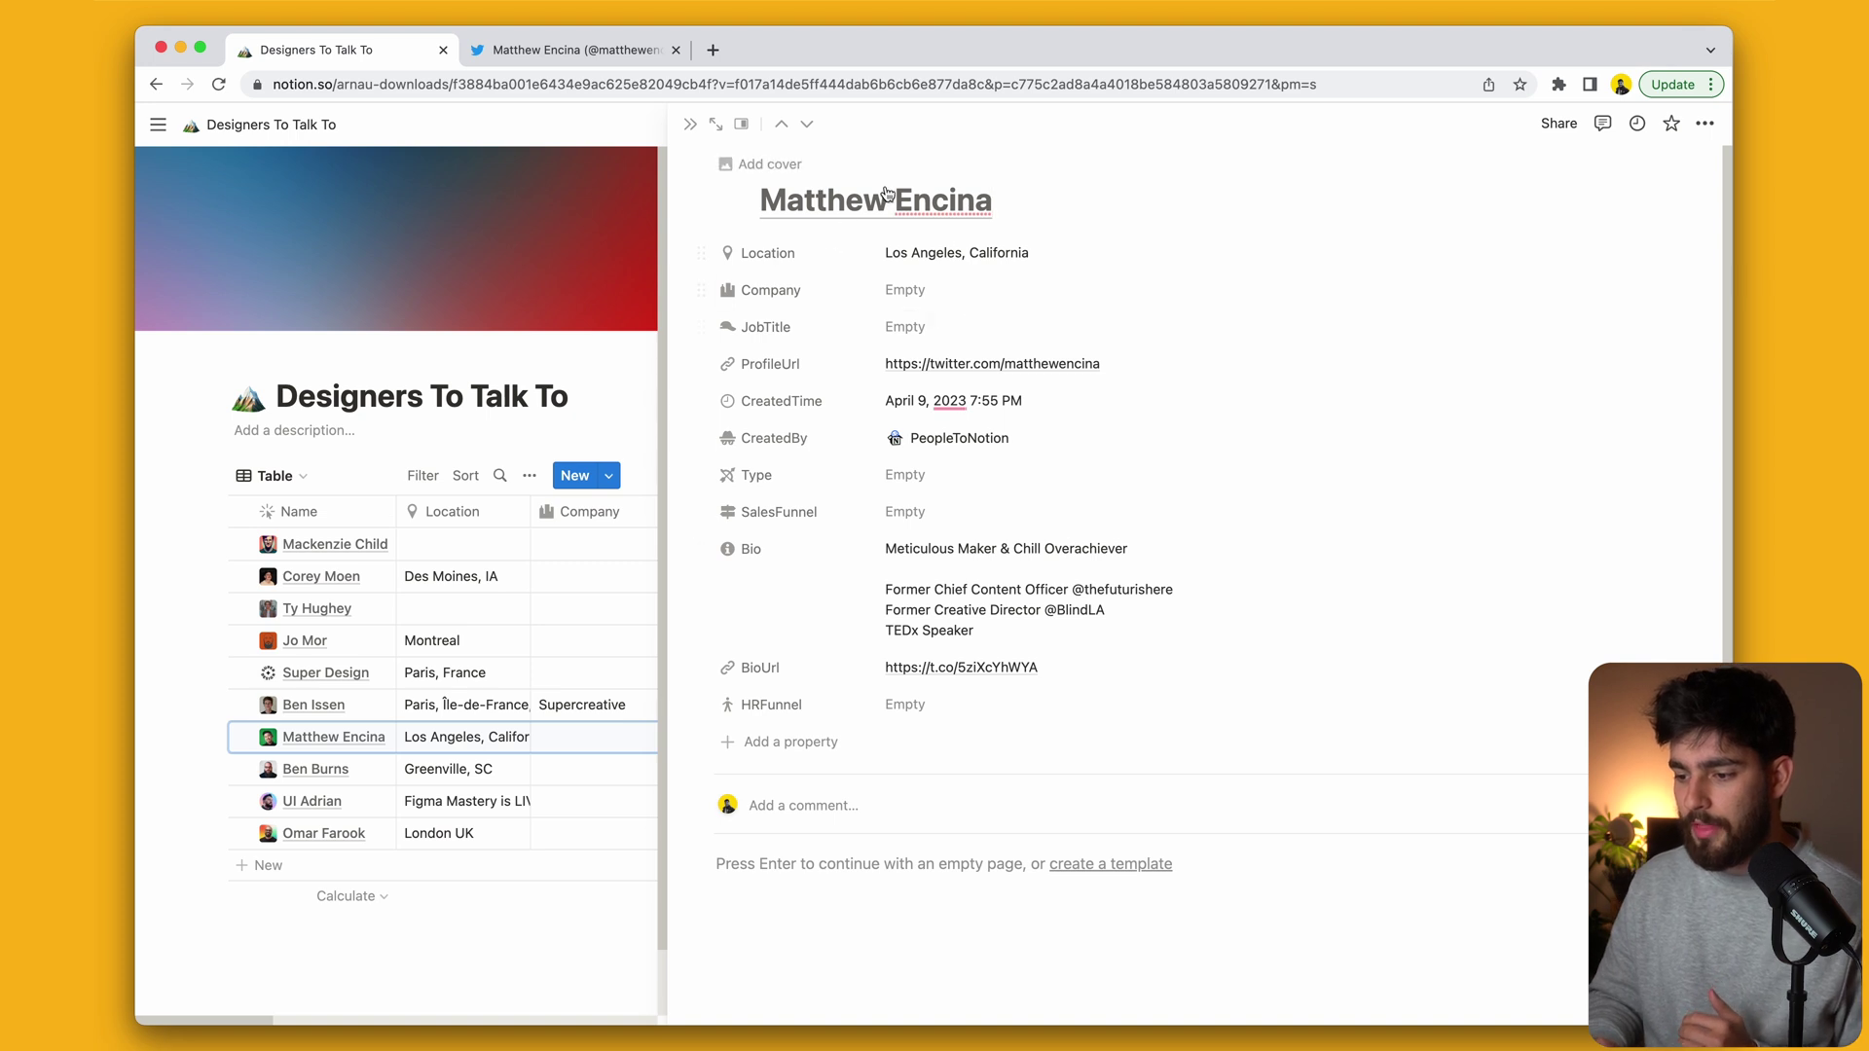
mouse_move(879, 205)
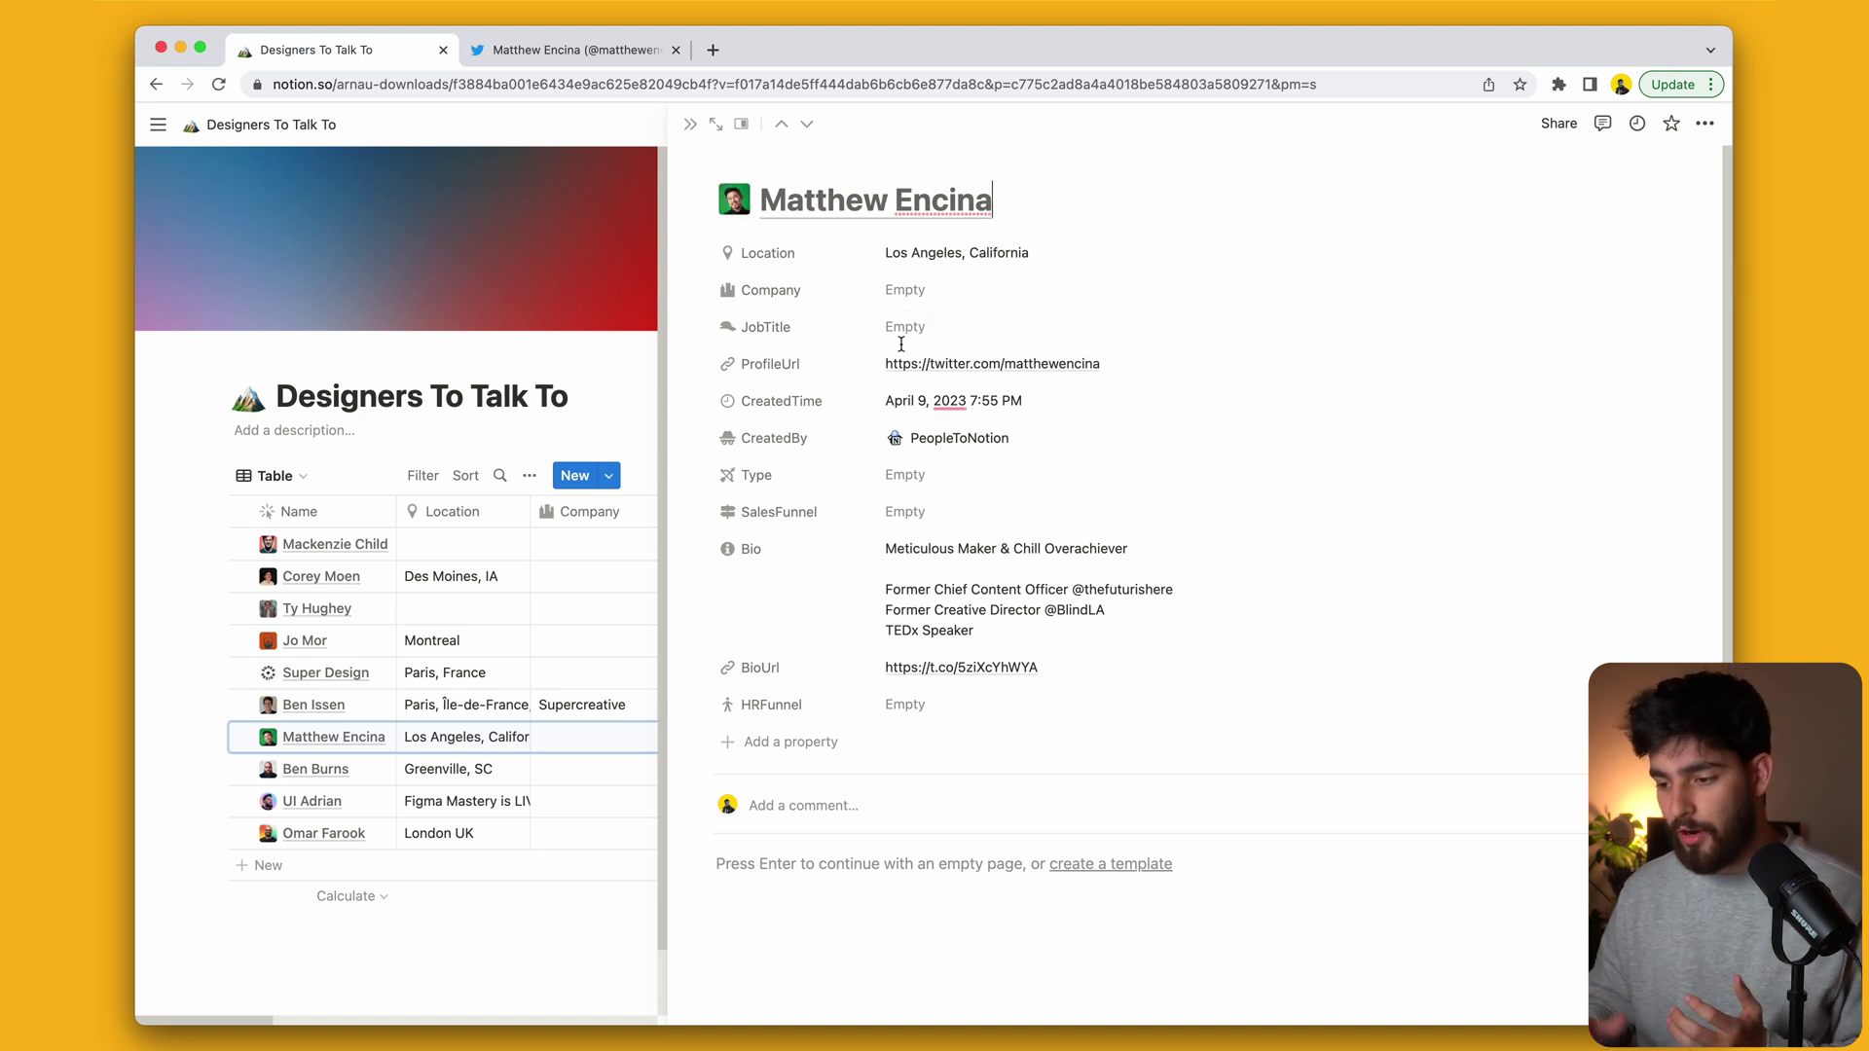
scroll(990, 308, down, 1)
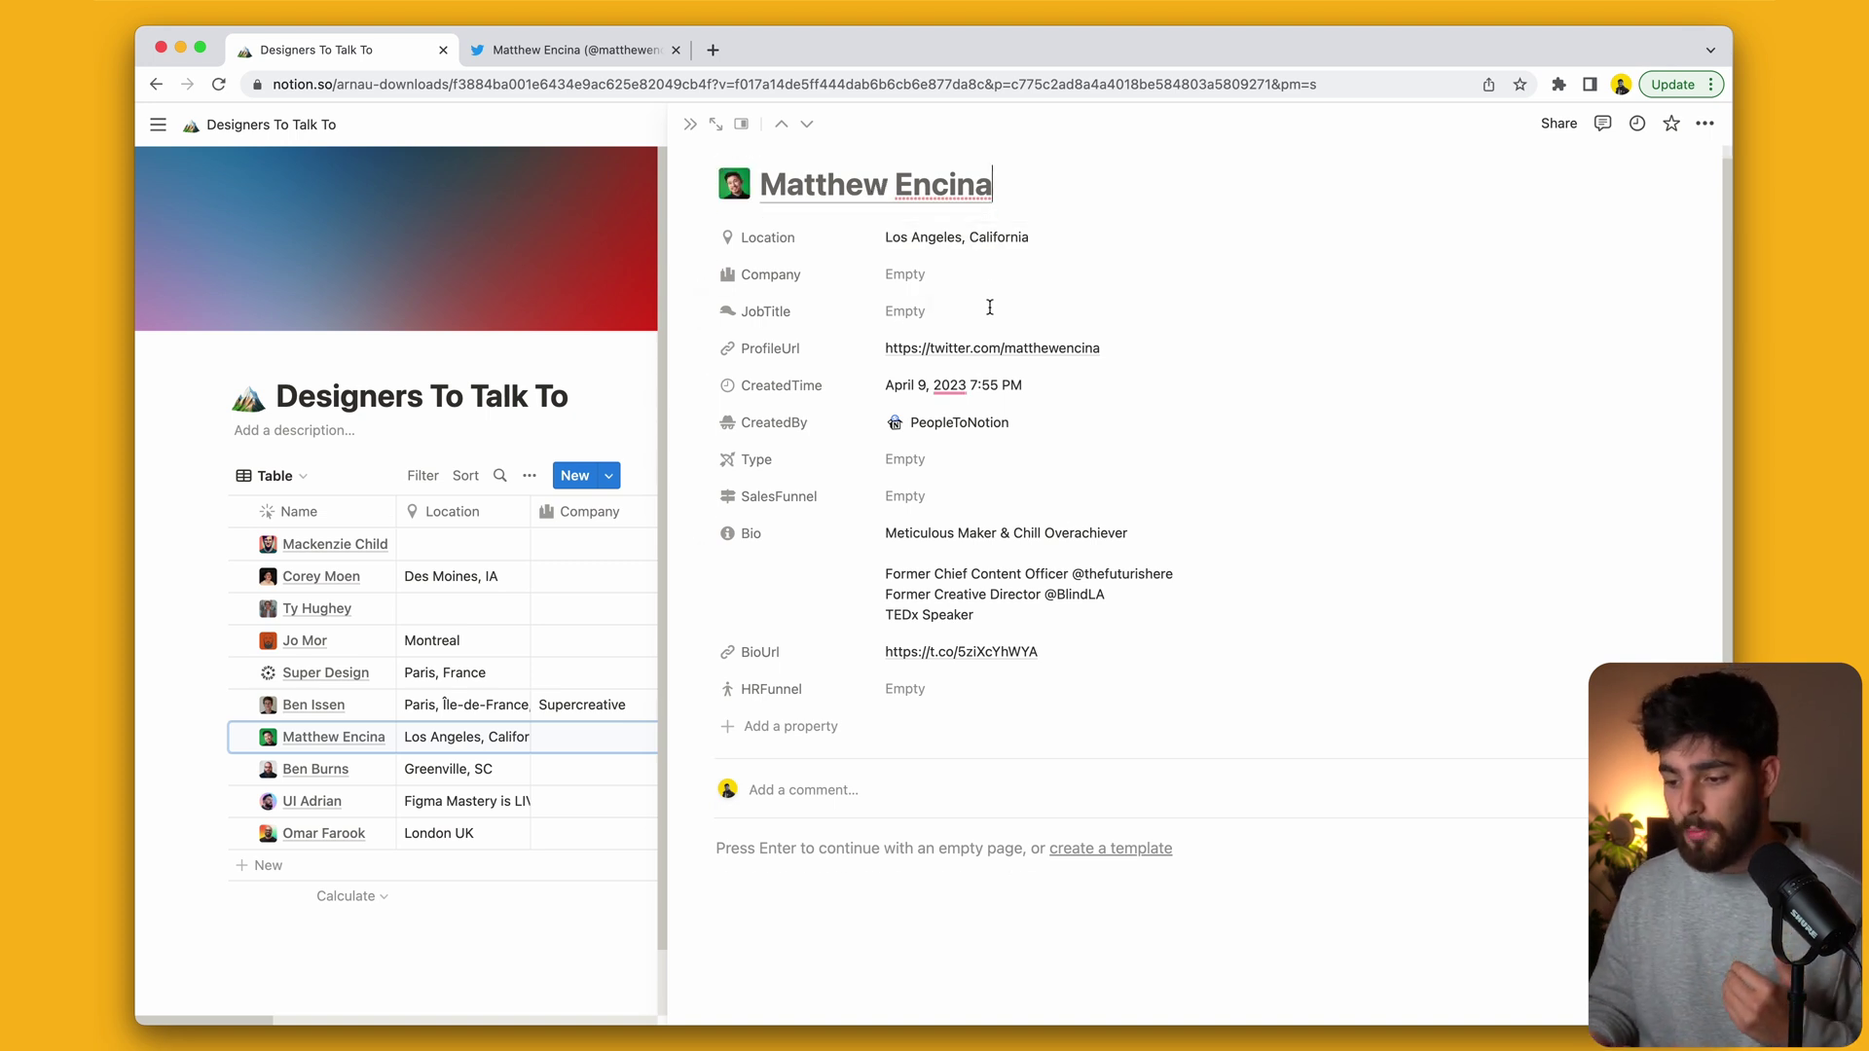
scroll(957, 314, down, 3)
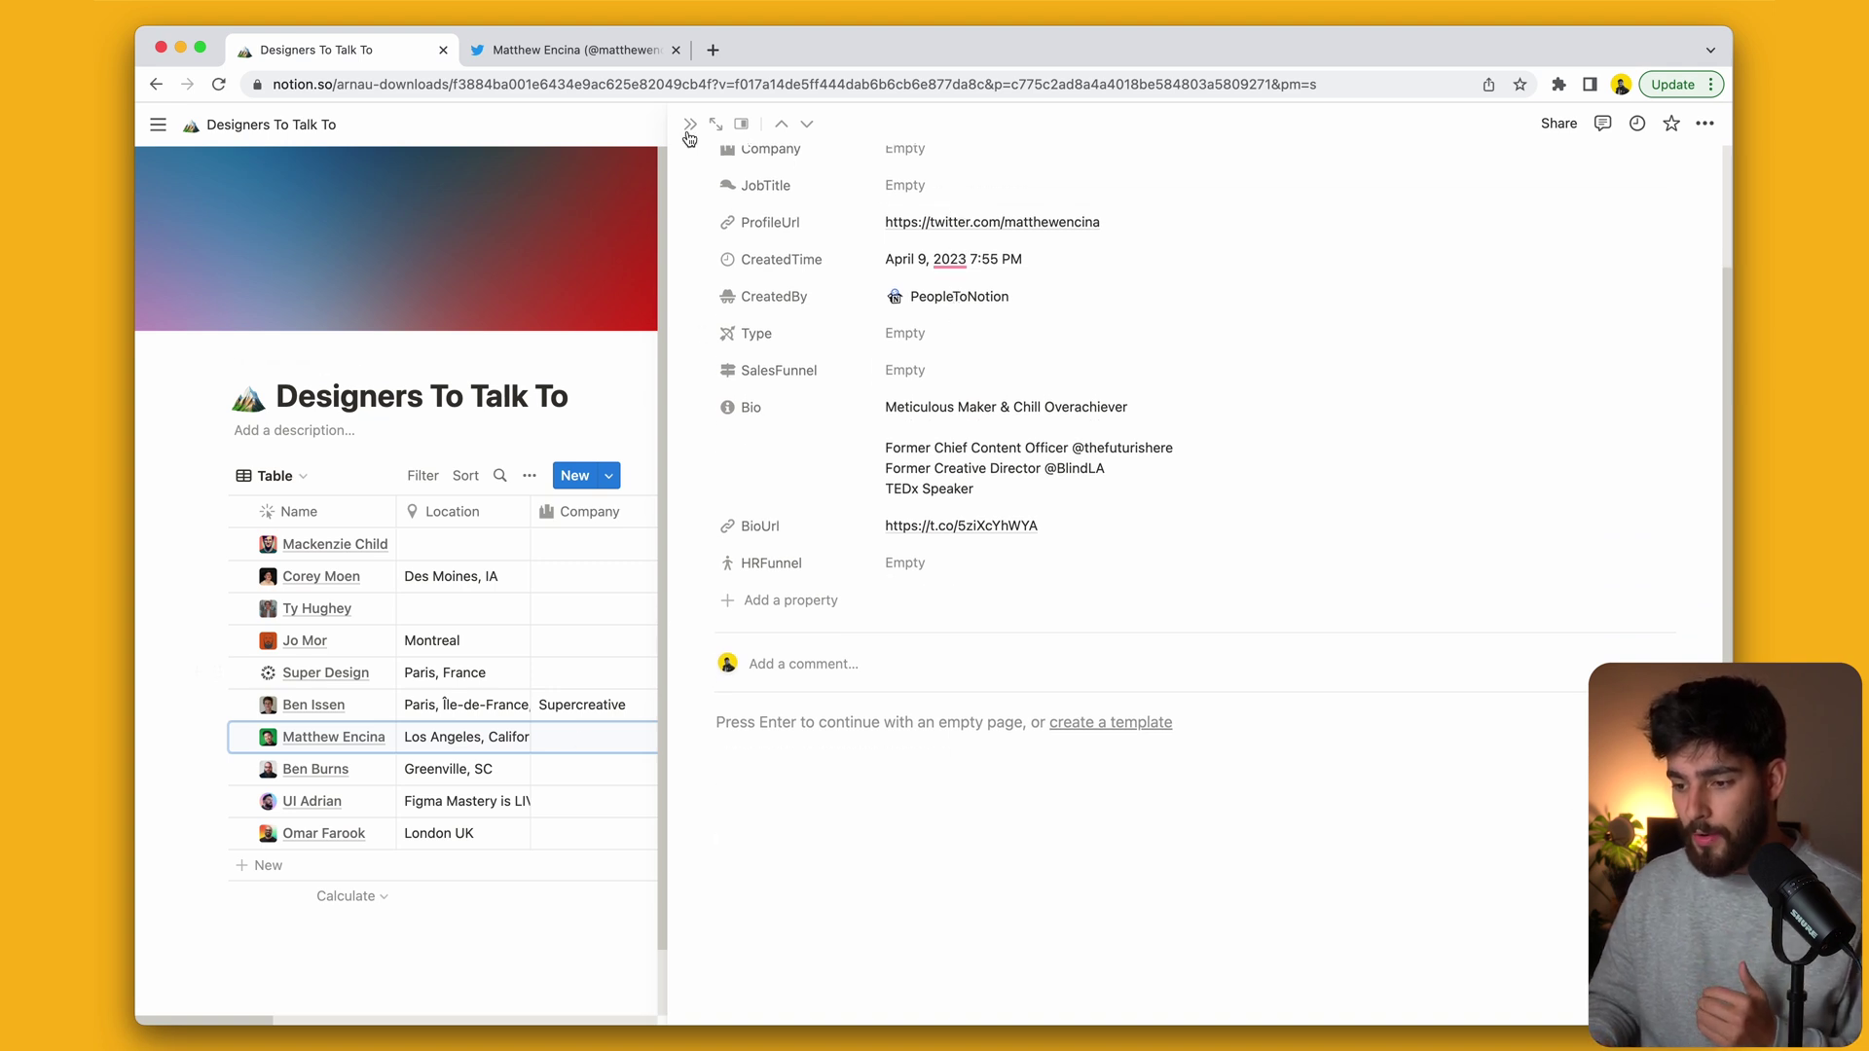
click(690, 124)
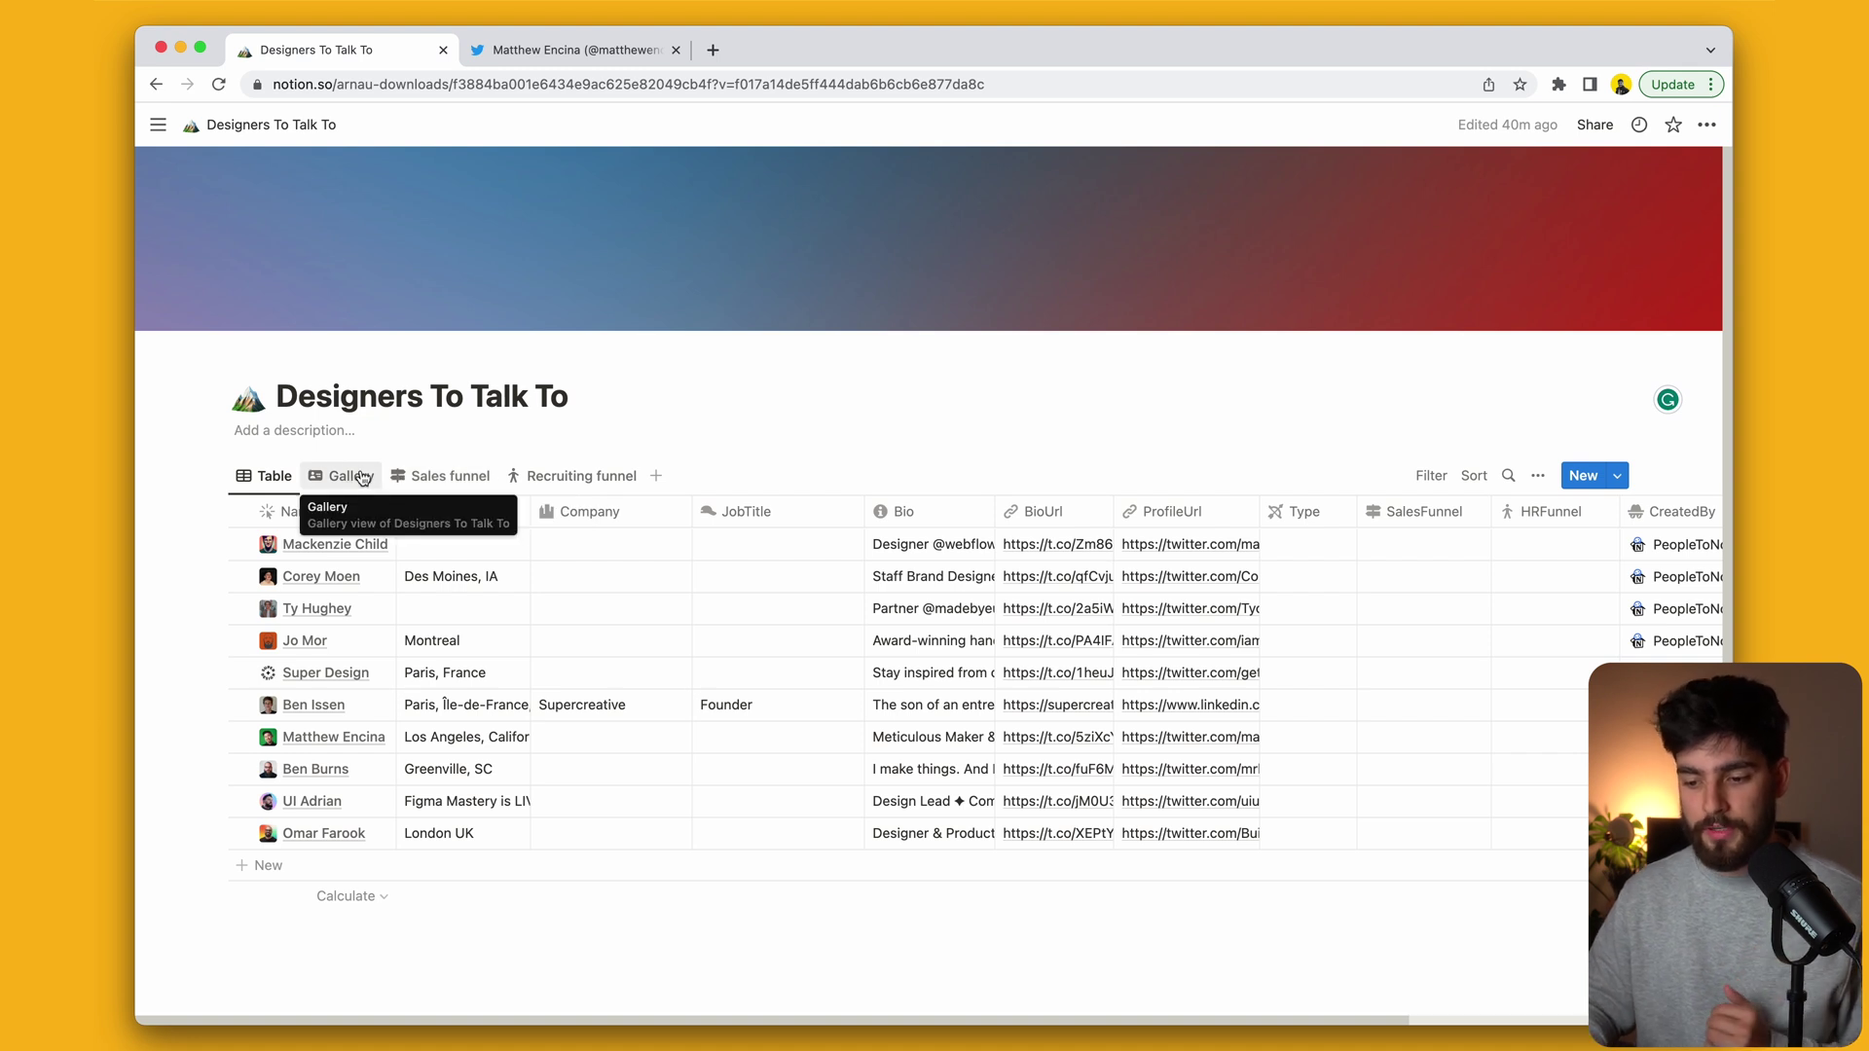
Step: Cycle through the Gallery, Sales funnel and Recruiting funnel views, ending on the table
click(362, 477)
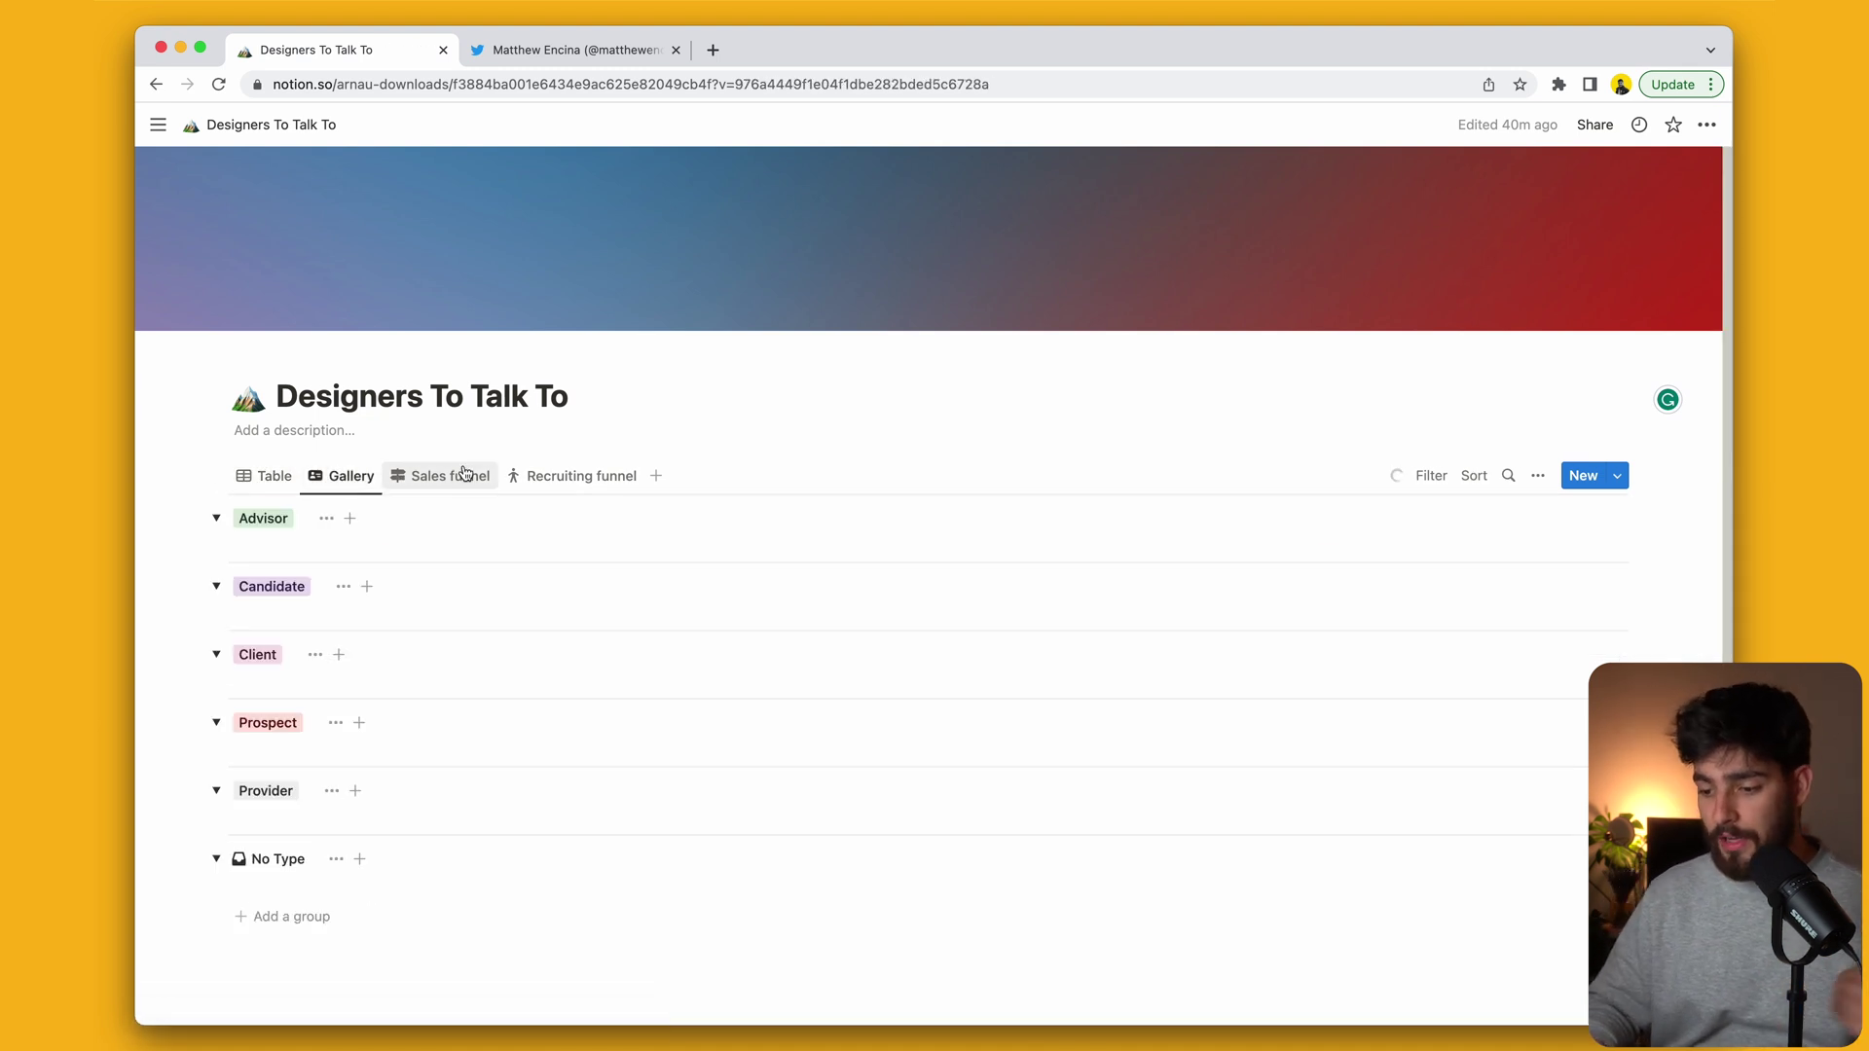
click(463, 475)
click(575, 478)
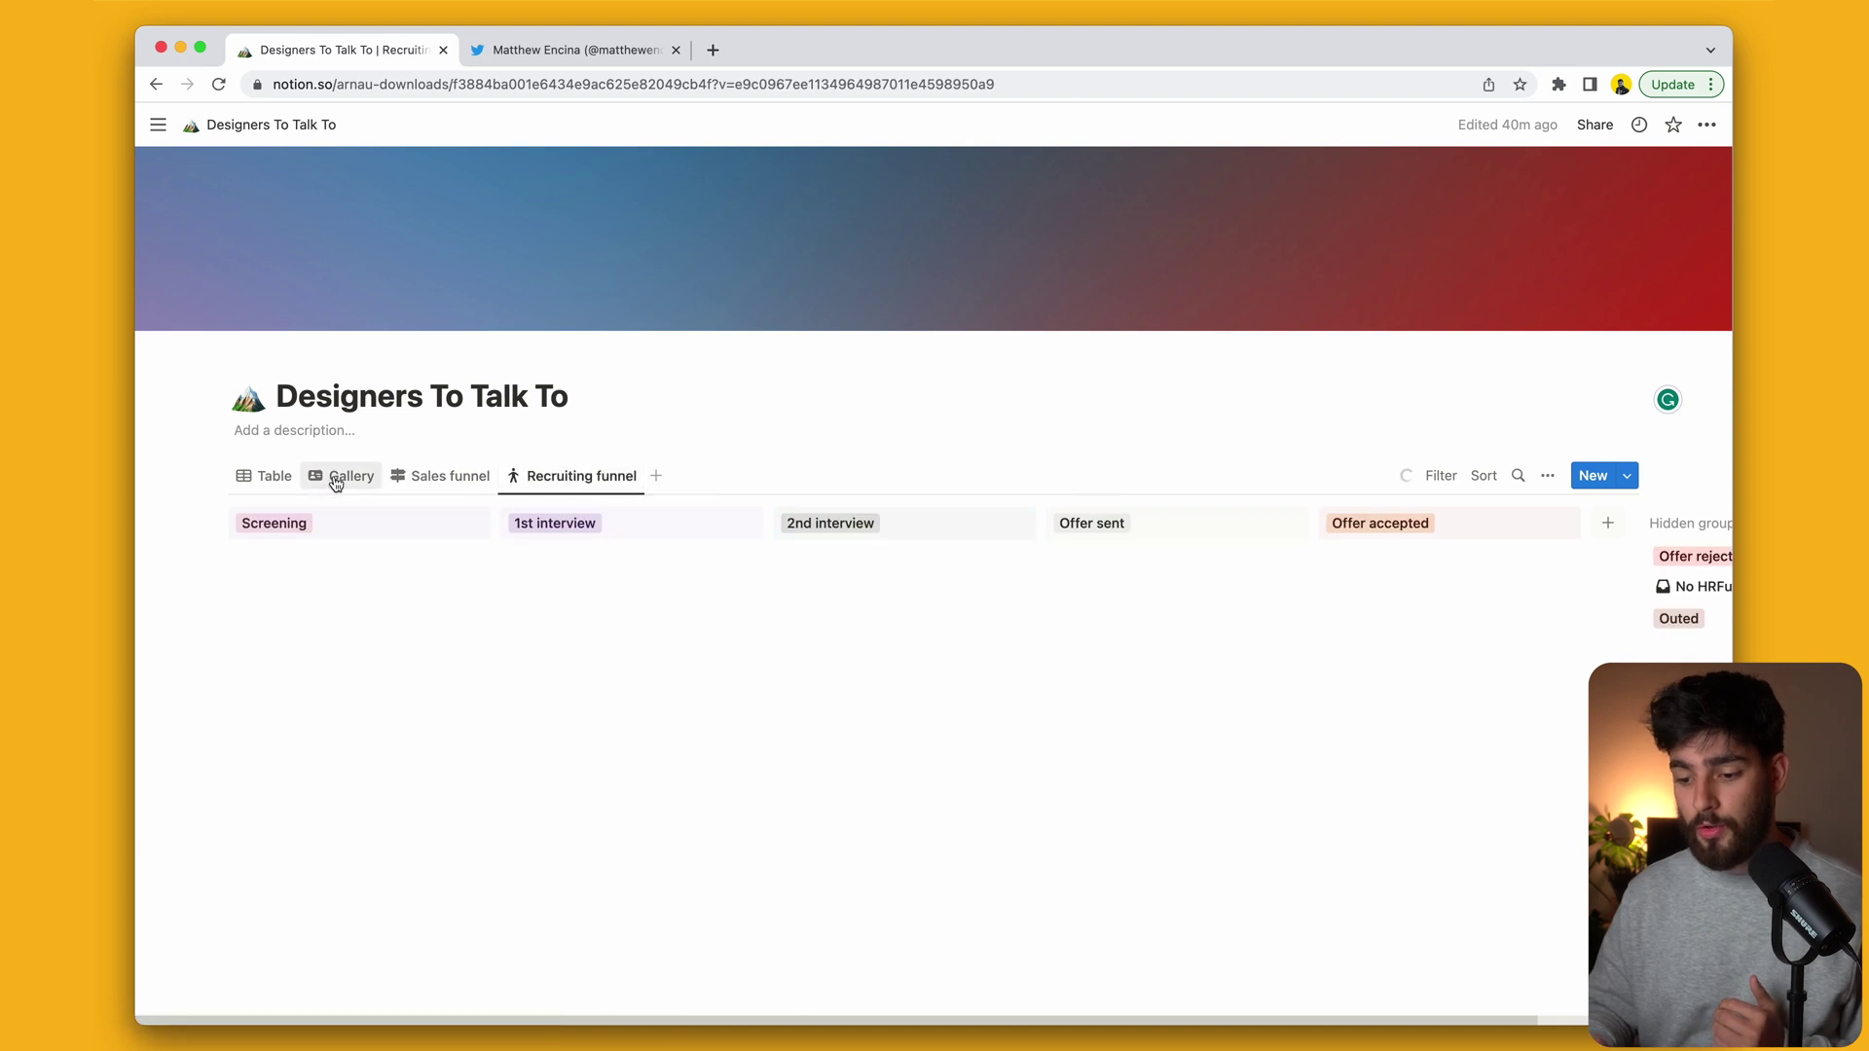
click(268, 476)
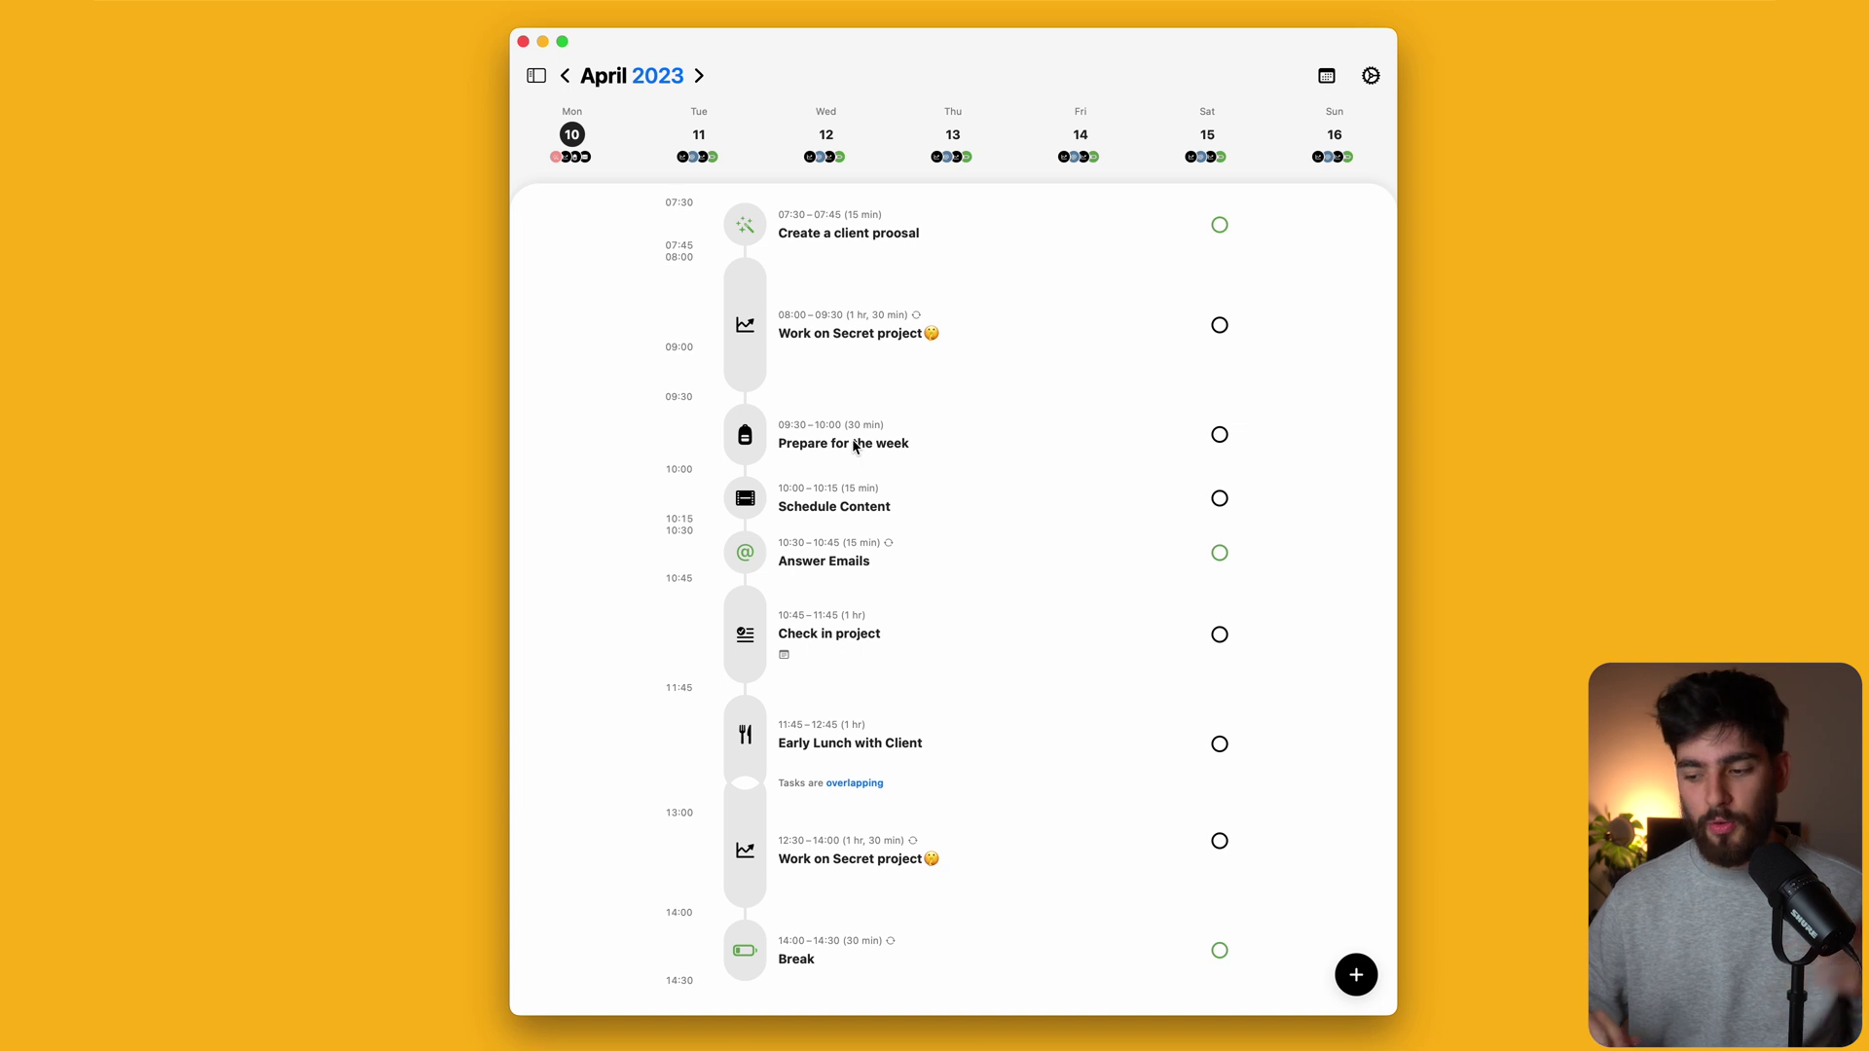
Step: Check off client proposal, Secret project, Prepare for the week, Schedule Content and Answer Emails
click(1219, 226)
click(1220, 325)
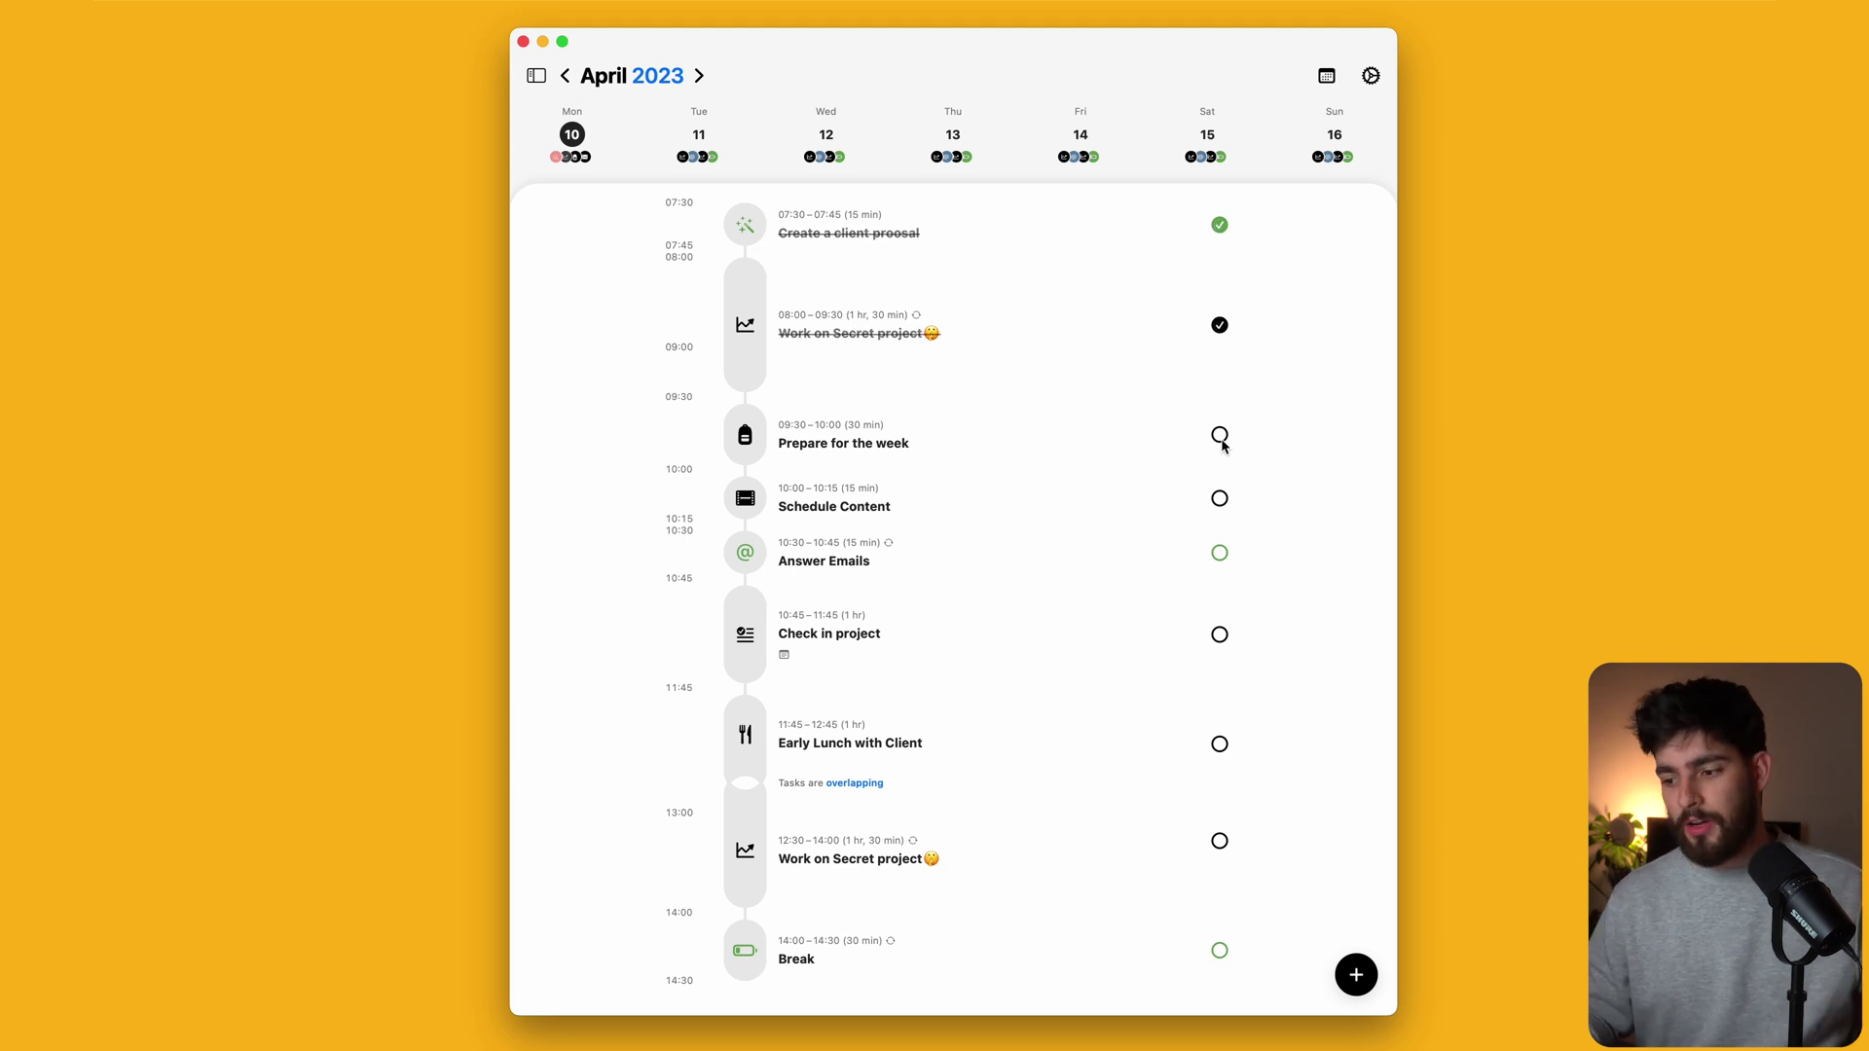
click(1220, 436)
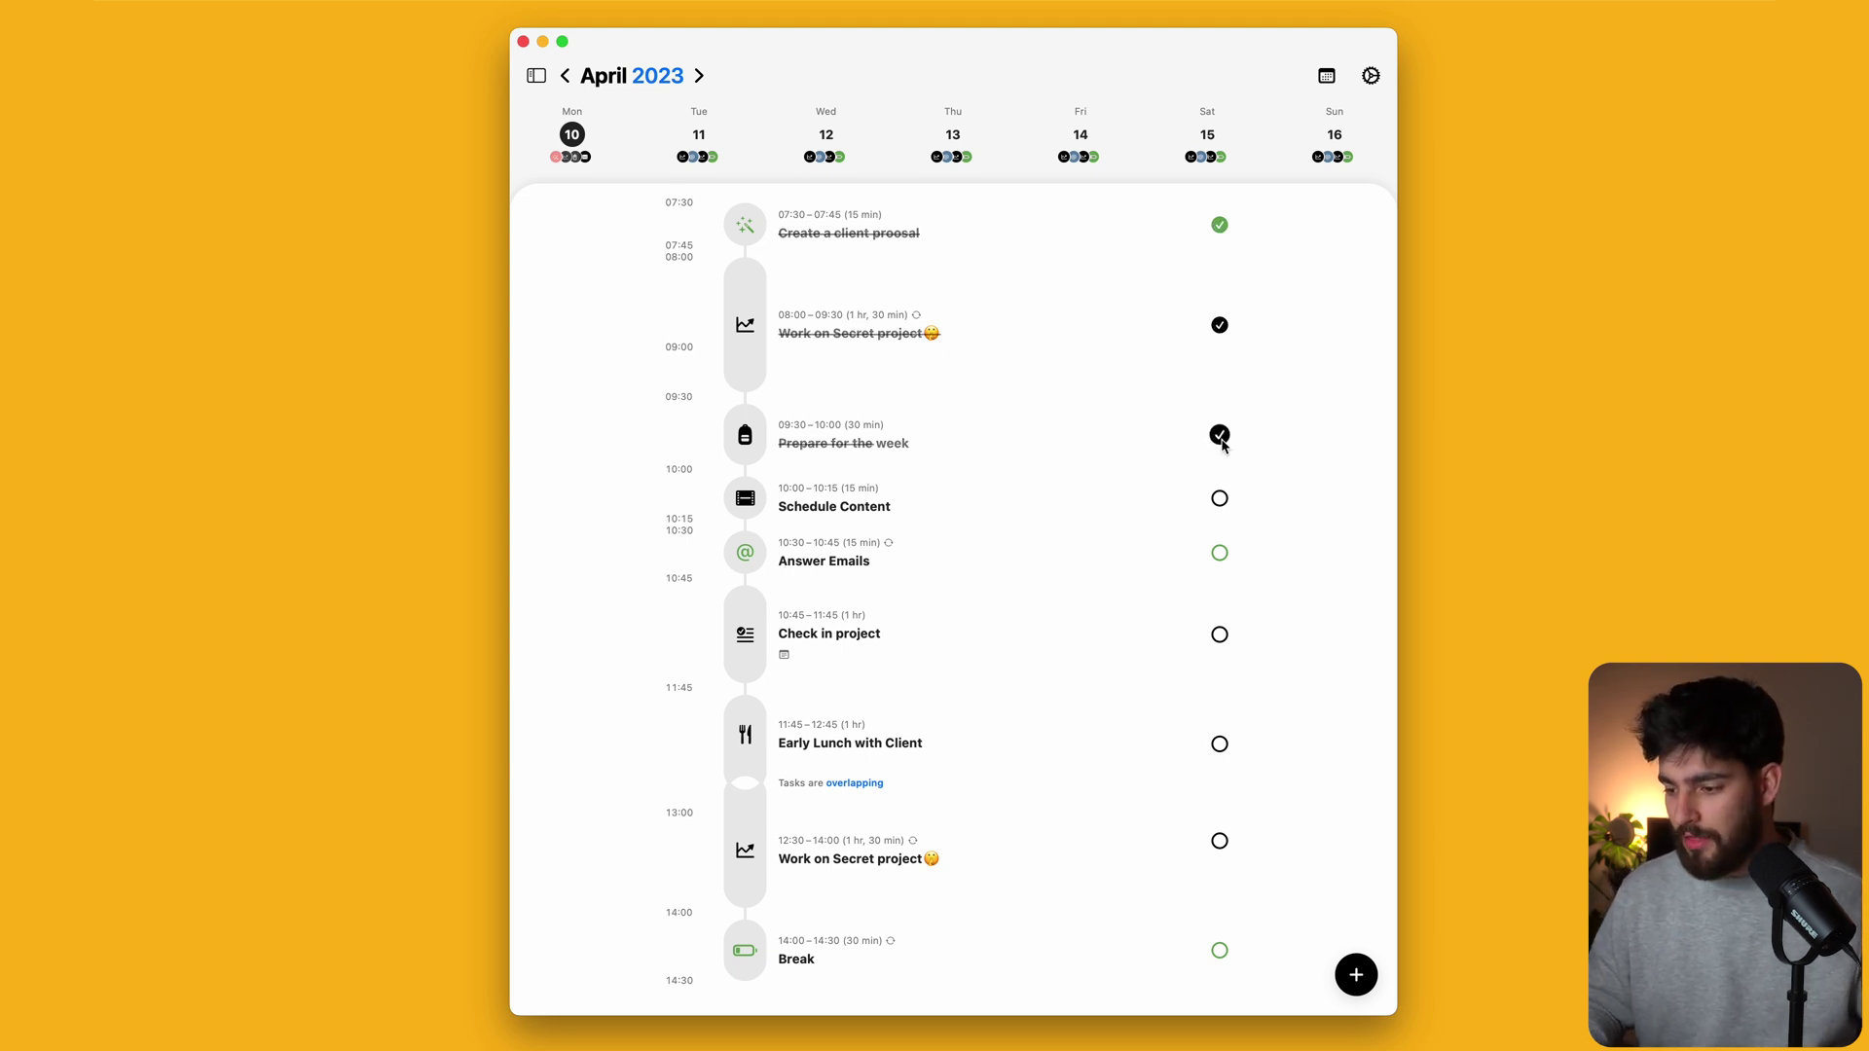
click(1220, 500)
click(1220, 553)
scroll(842, 790, down, 1)
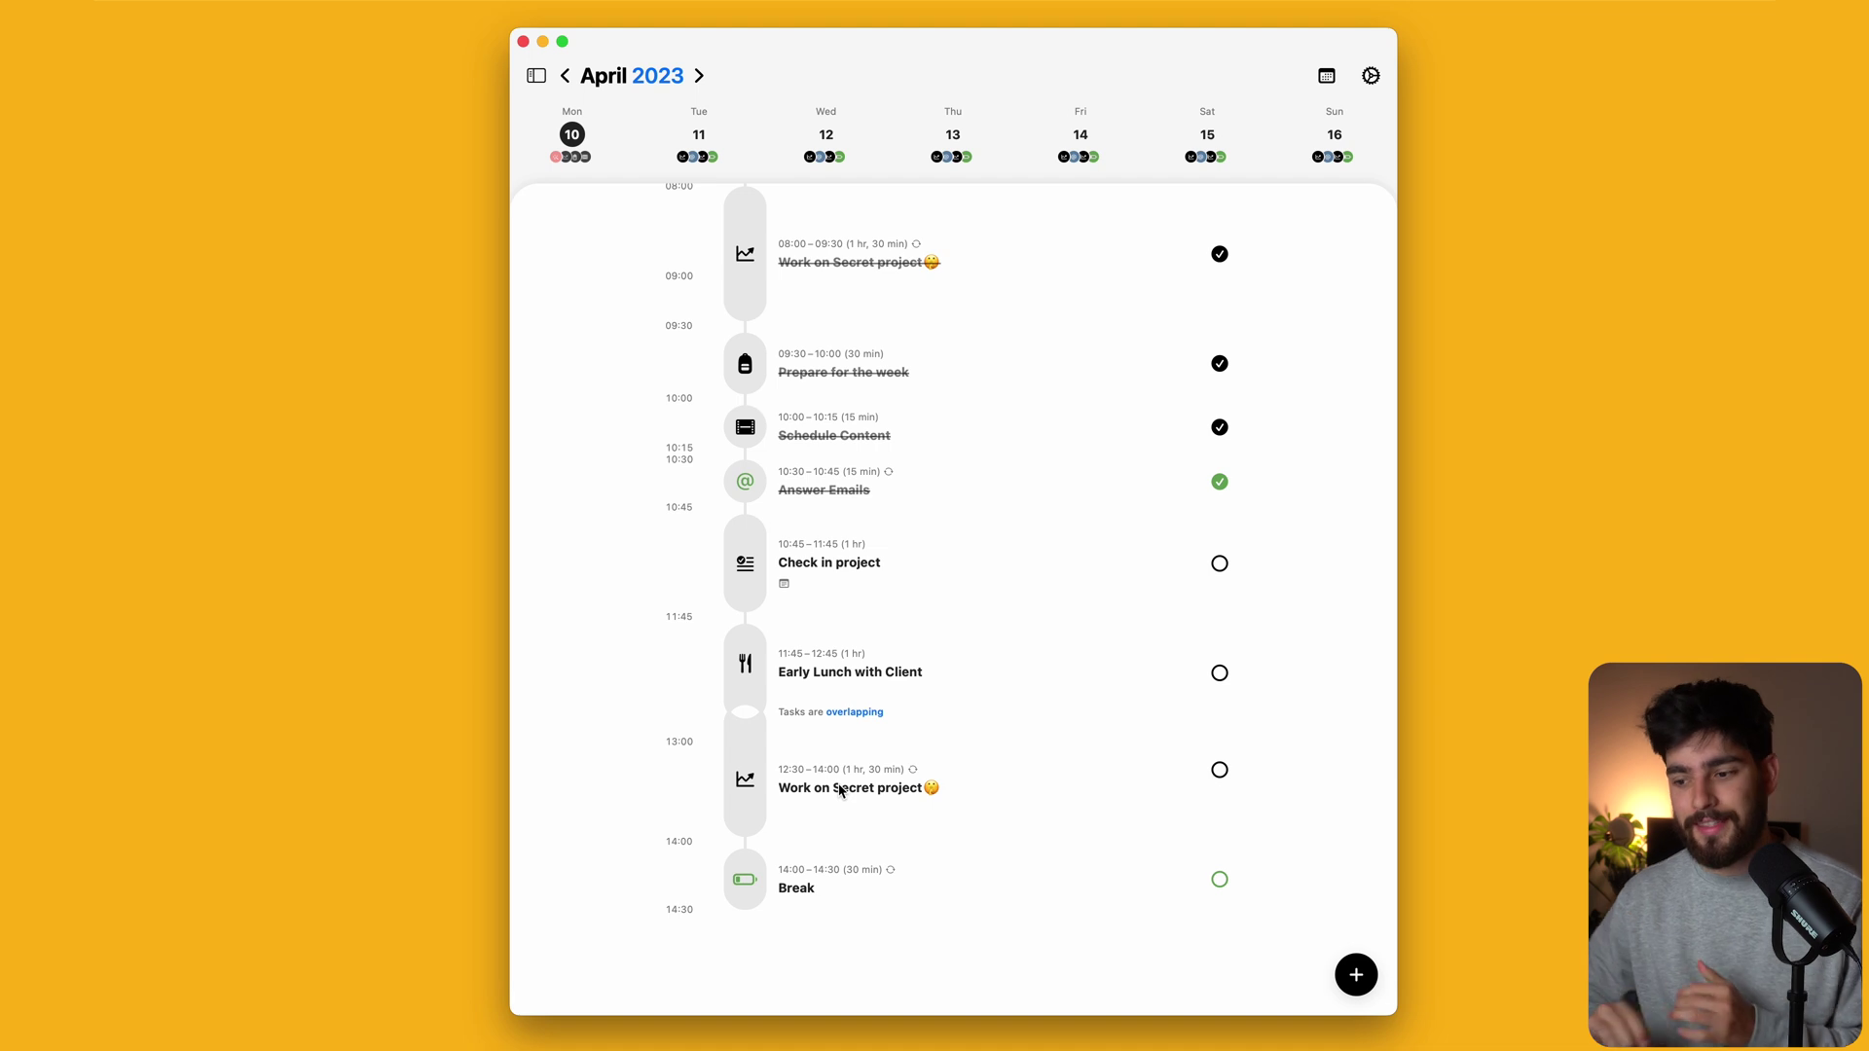
scroll(995, 798, up, 2)
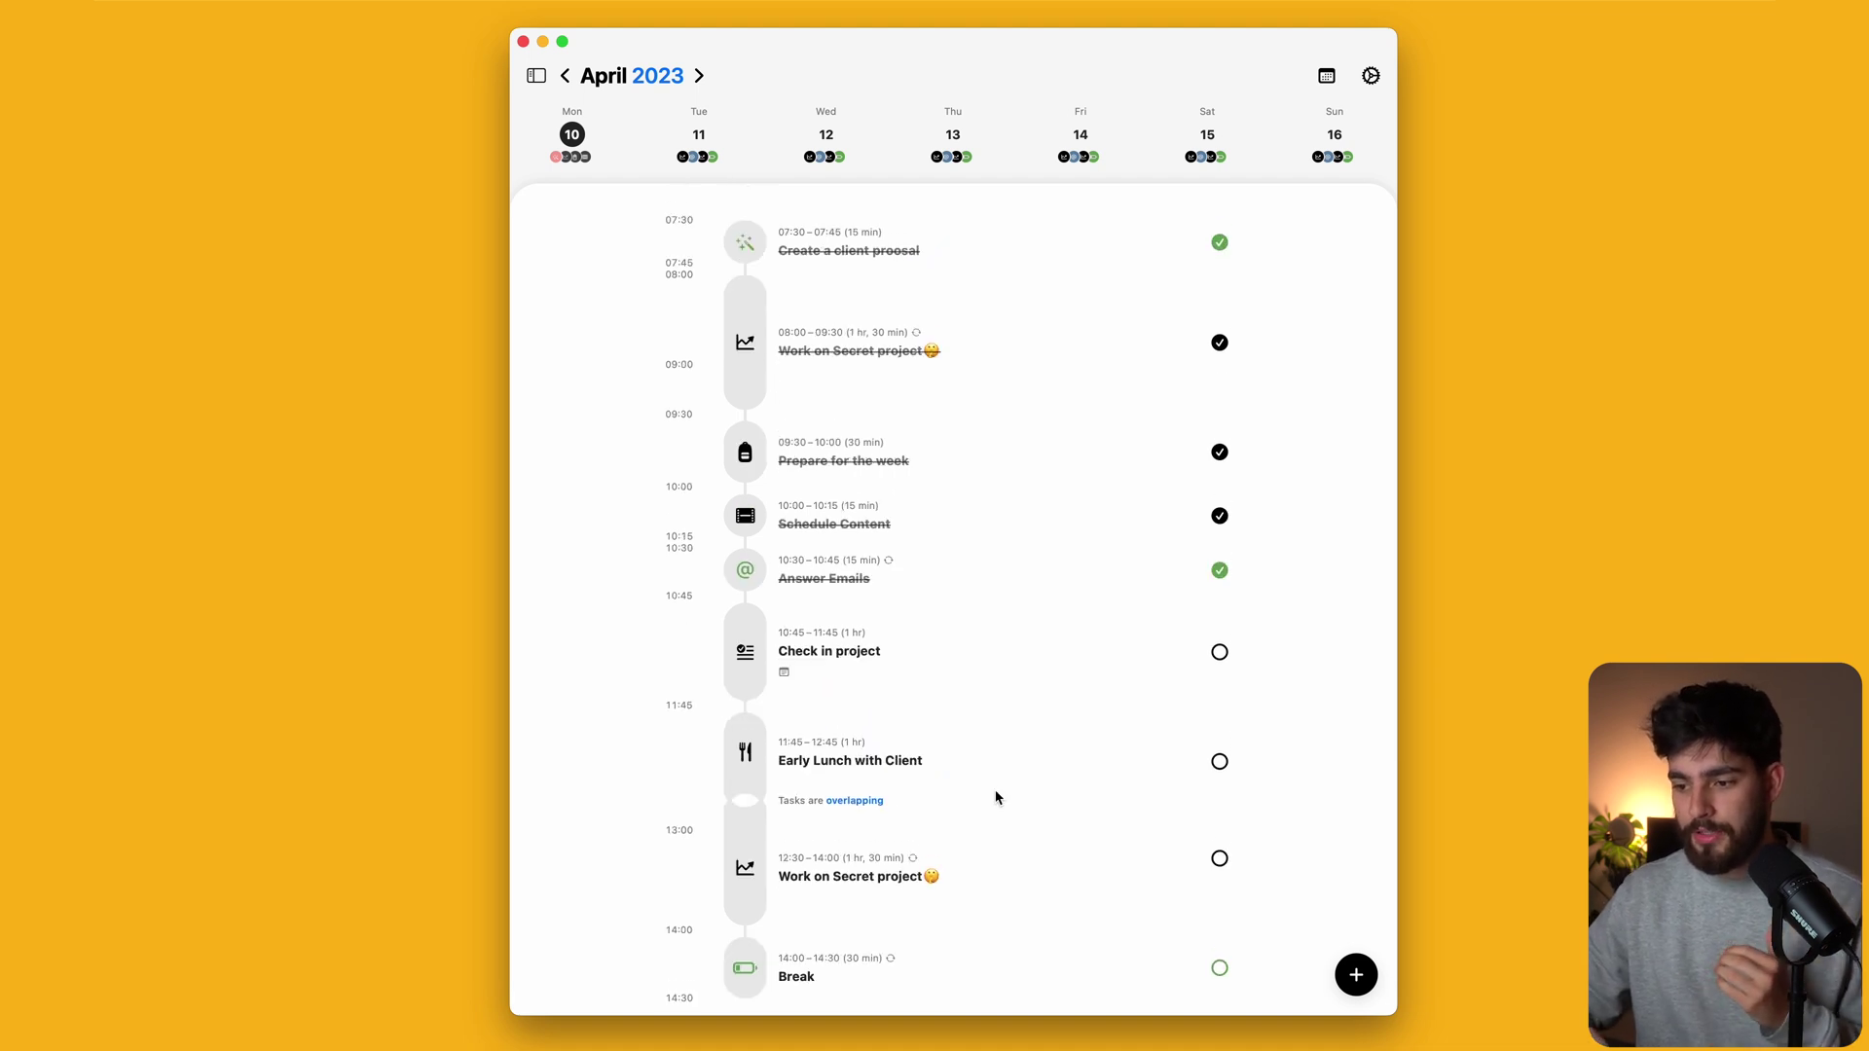
scroll(995, 797, down, 2)
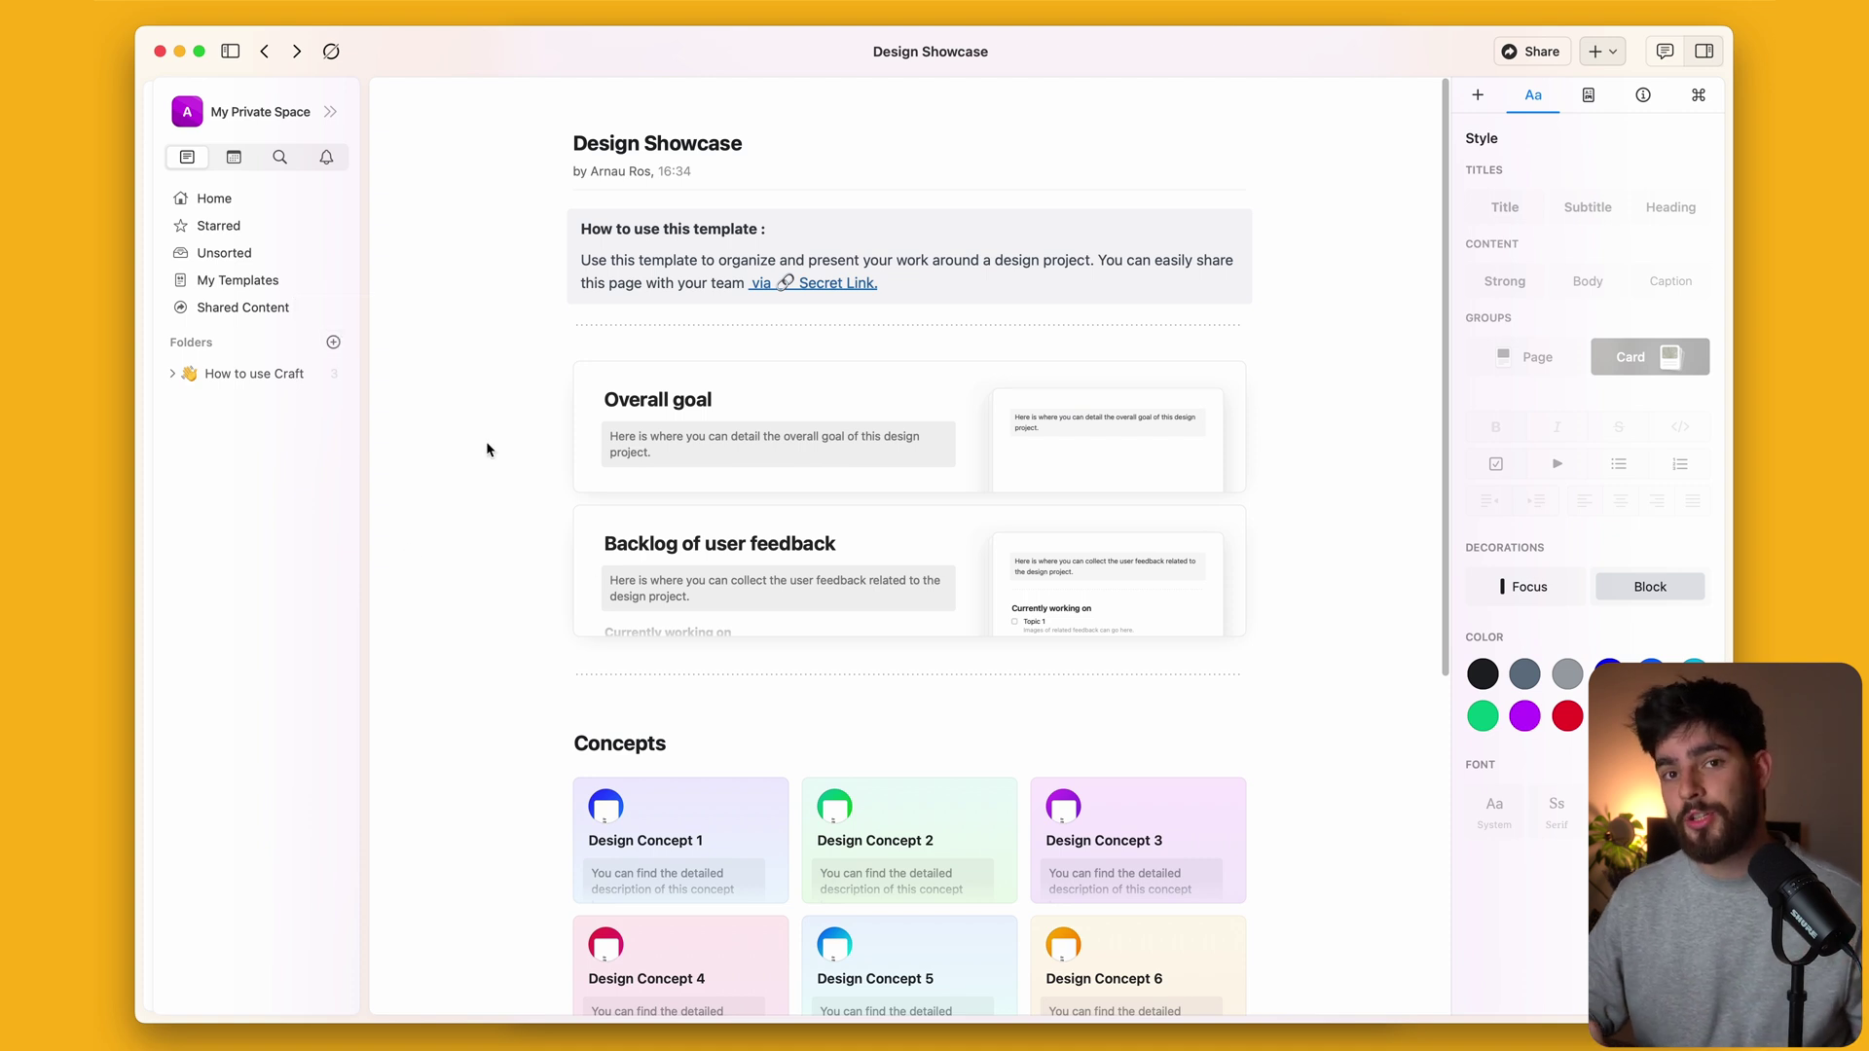
Step: Convert the empty line below Concepts into a card and choose the sticky-note style
scroll(406, 309, down, 3)
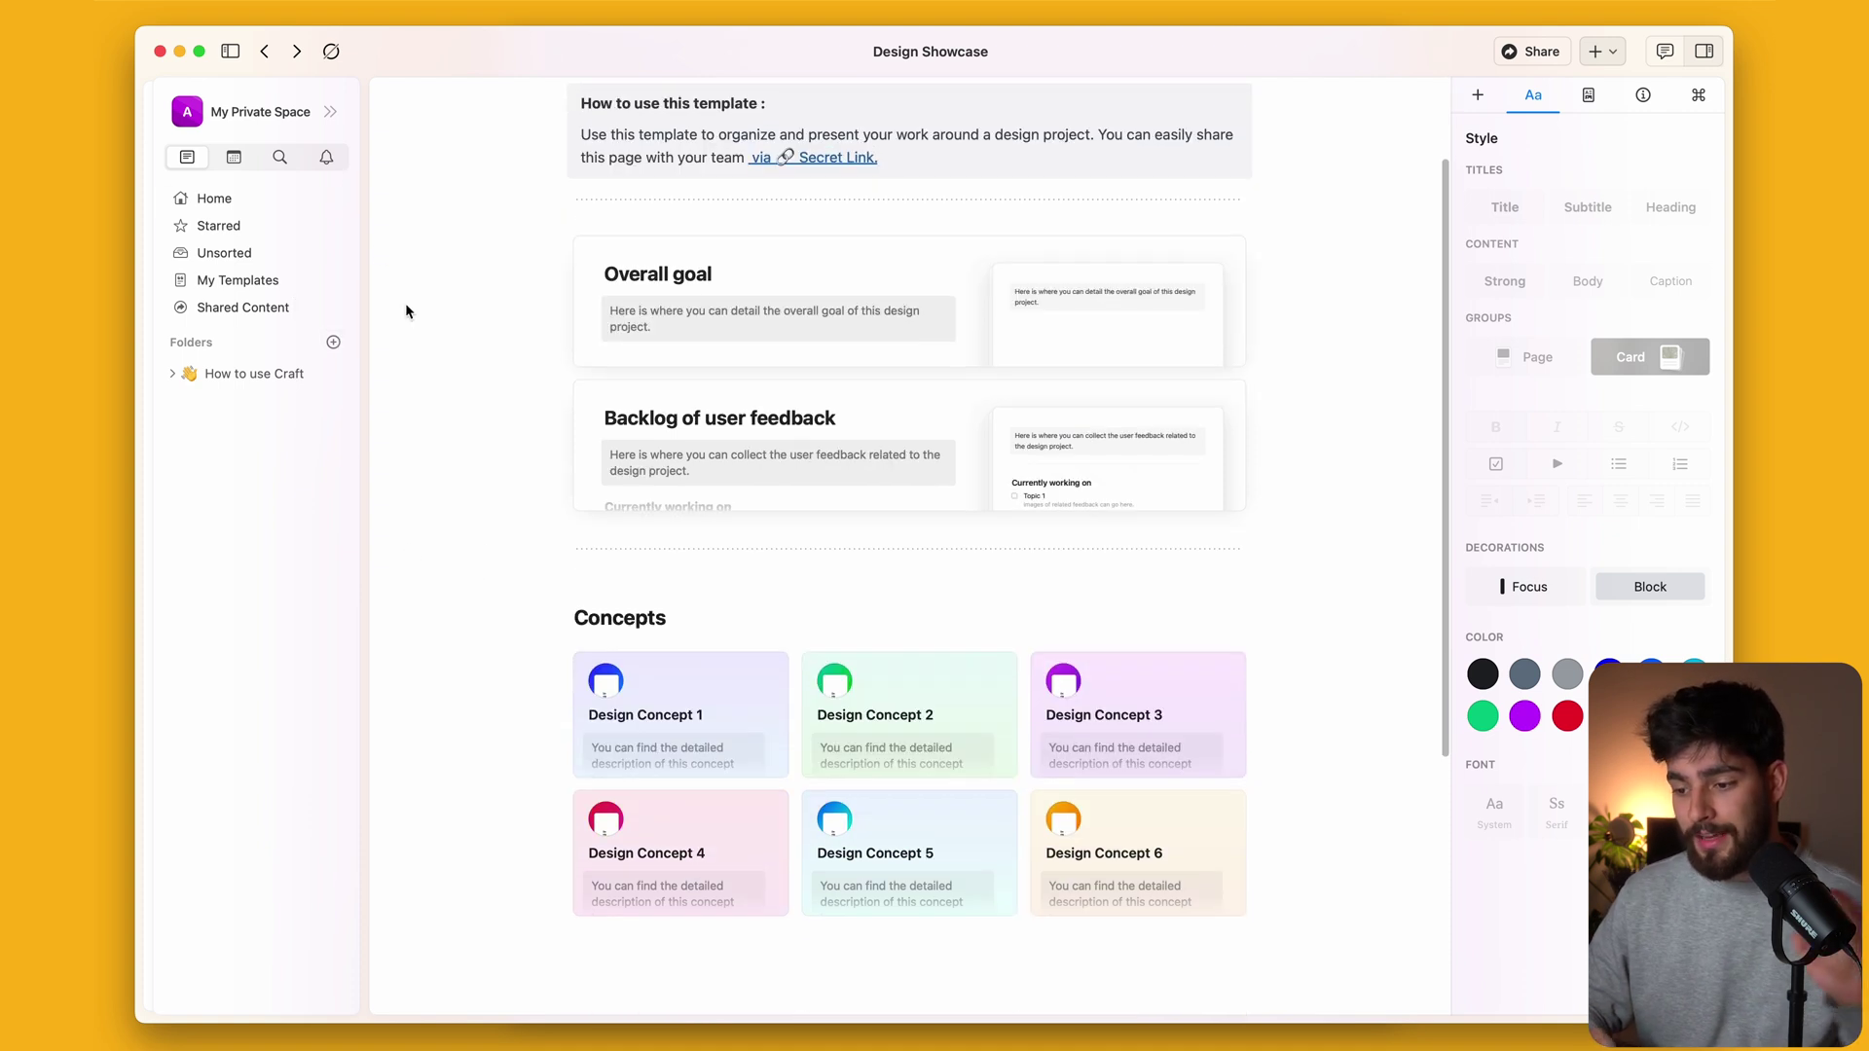
scroll(406, 309, up, 3)
scroll(406, 310, down, 4)
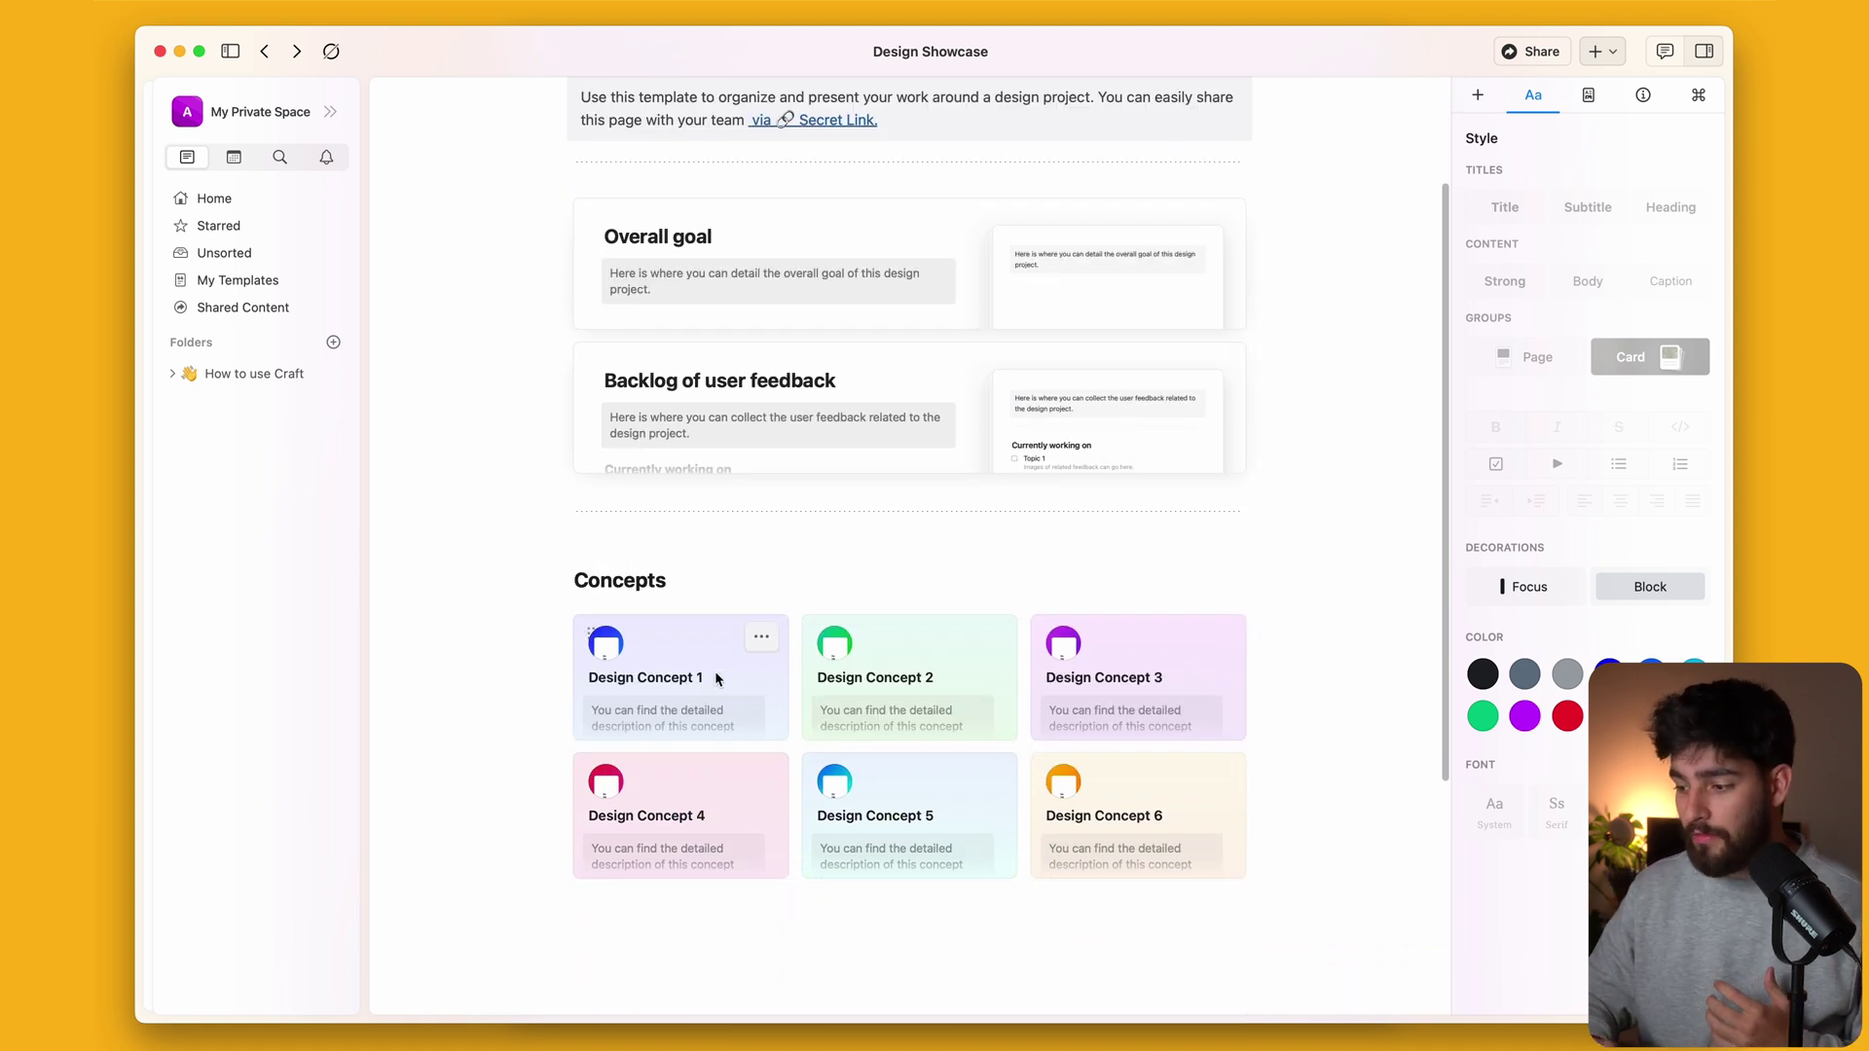
scroll(772, 796, down, 8)
click(755, 745)
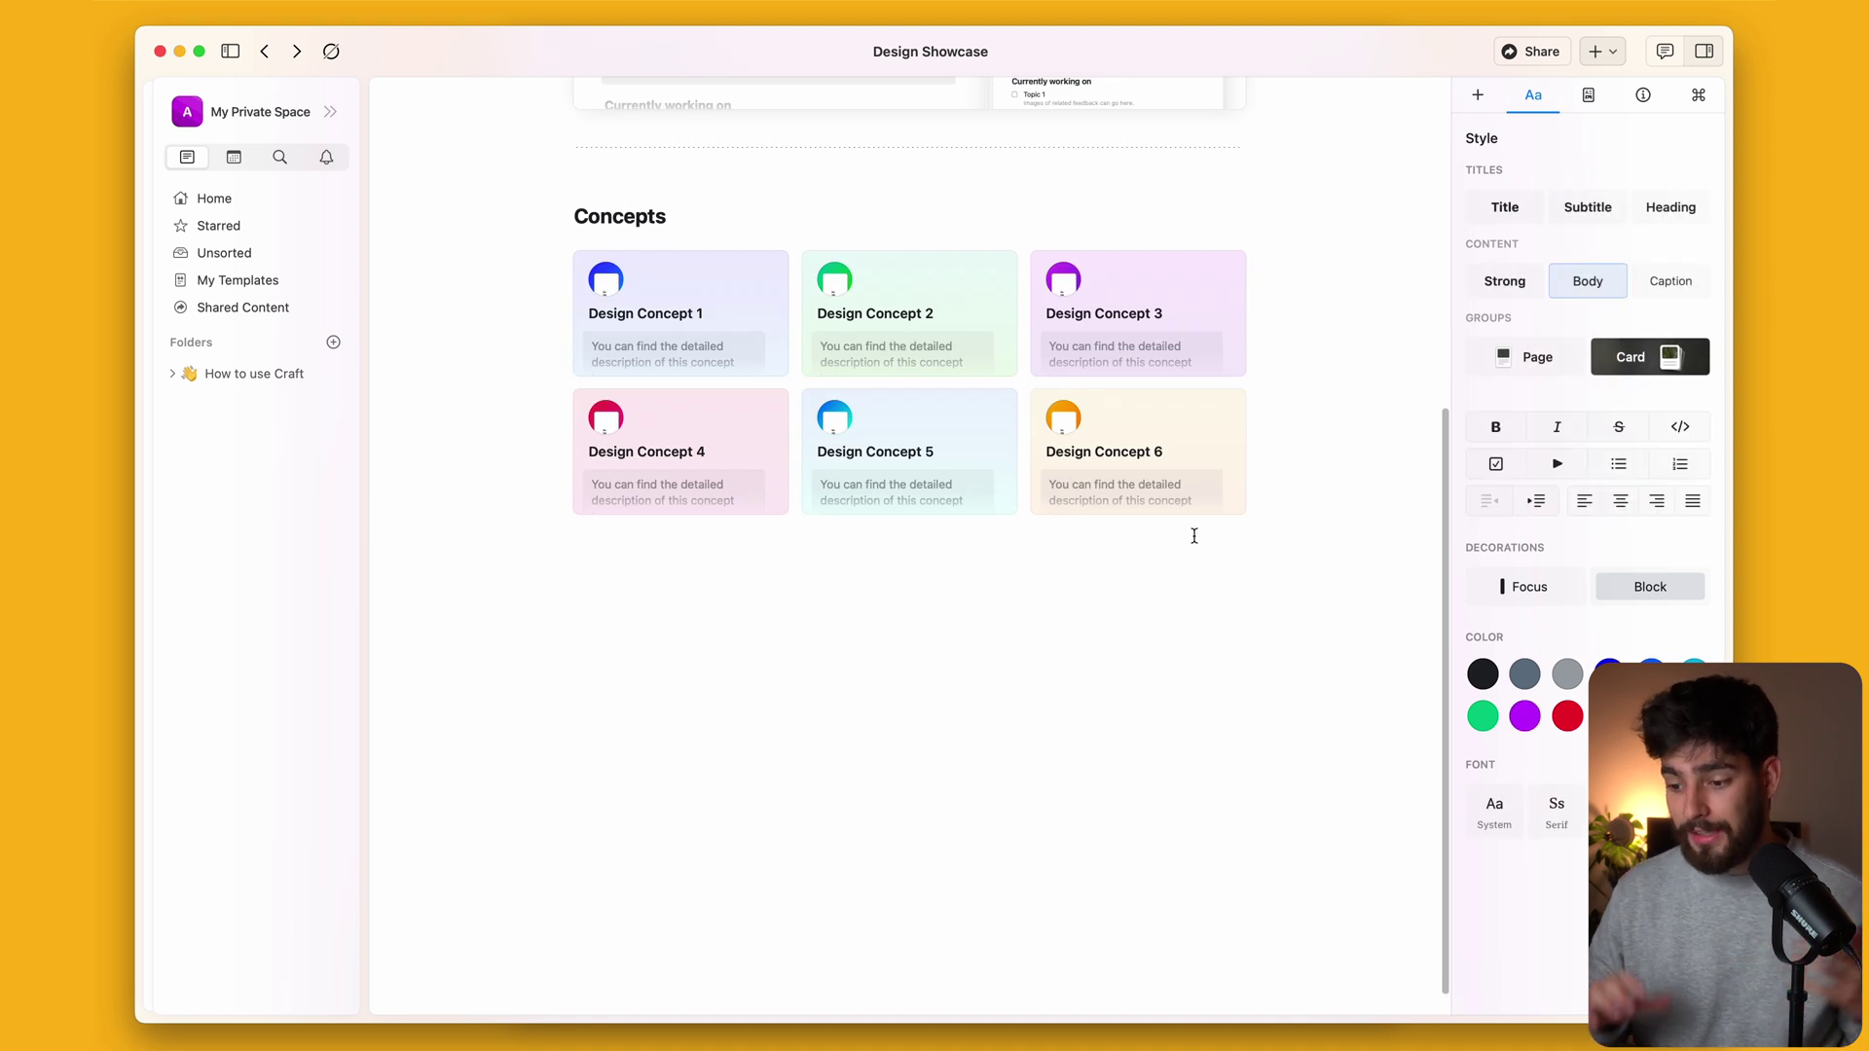
click(1647, 357)
click(1128, 526)
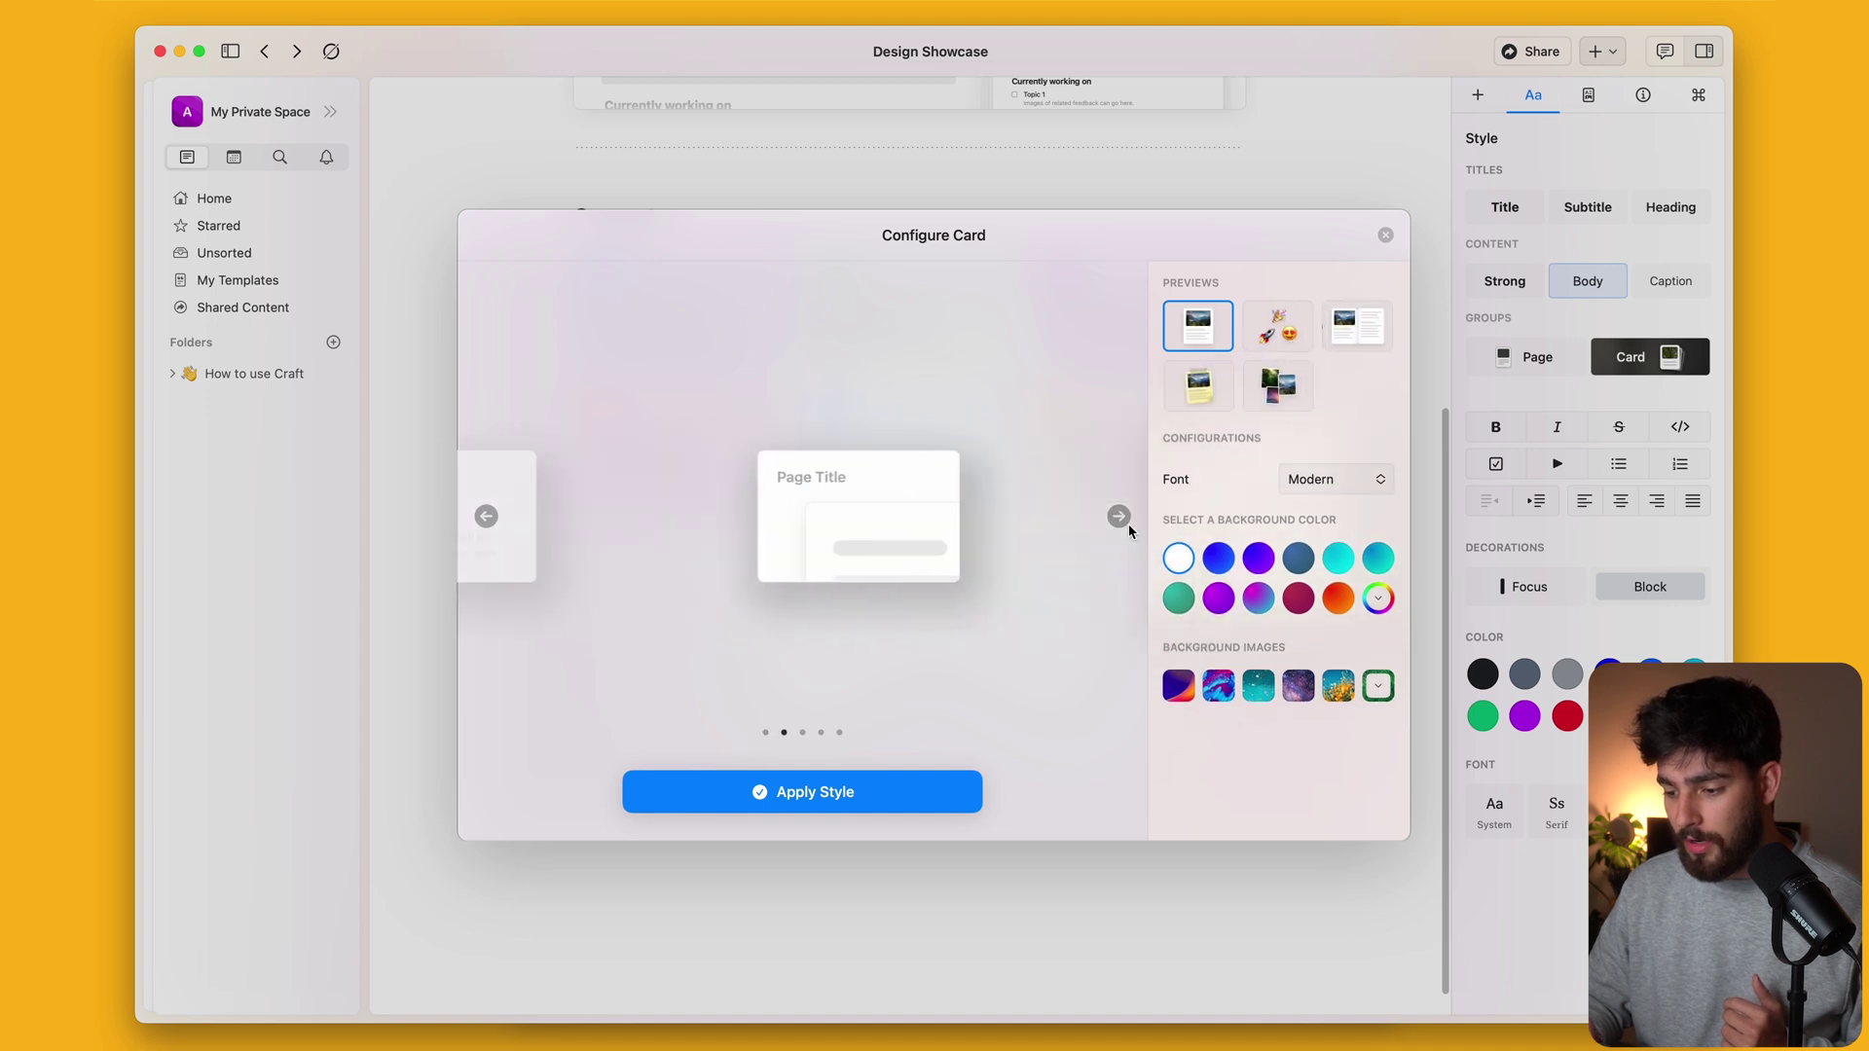
click(1127, 525)
click(1277, 326)
click(1196, 397)
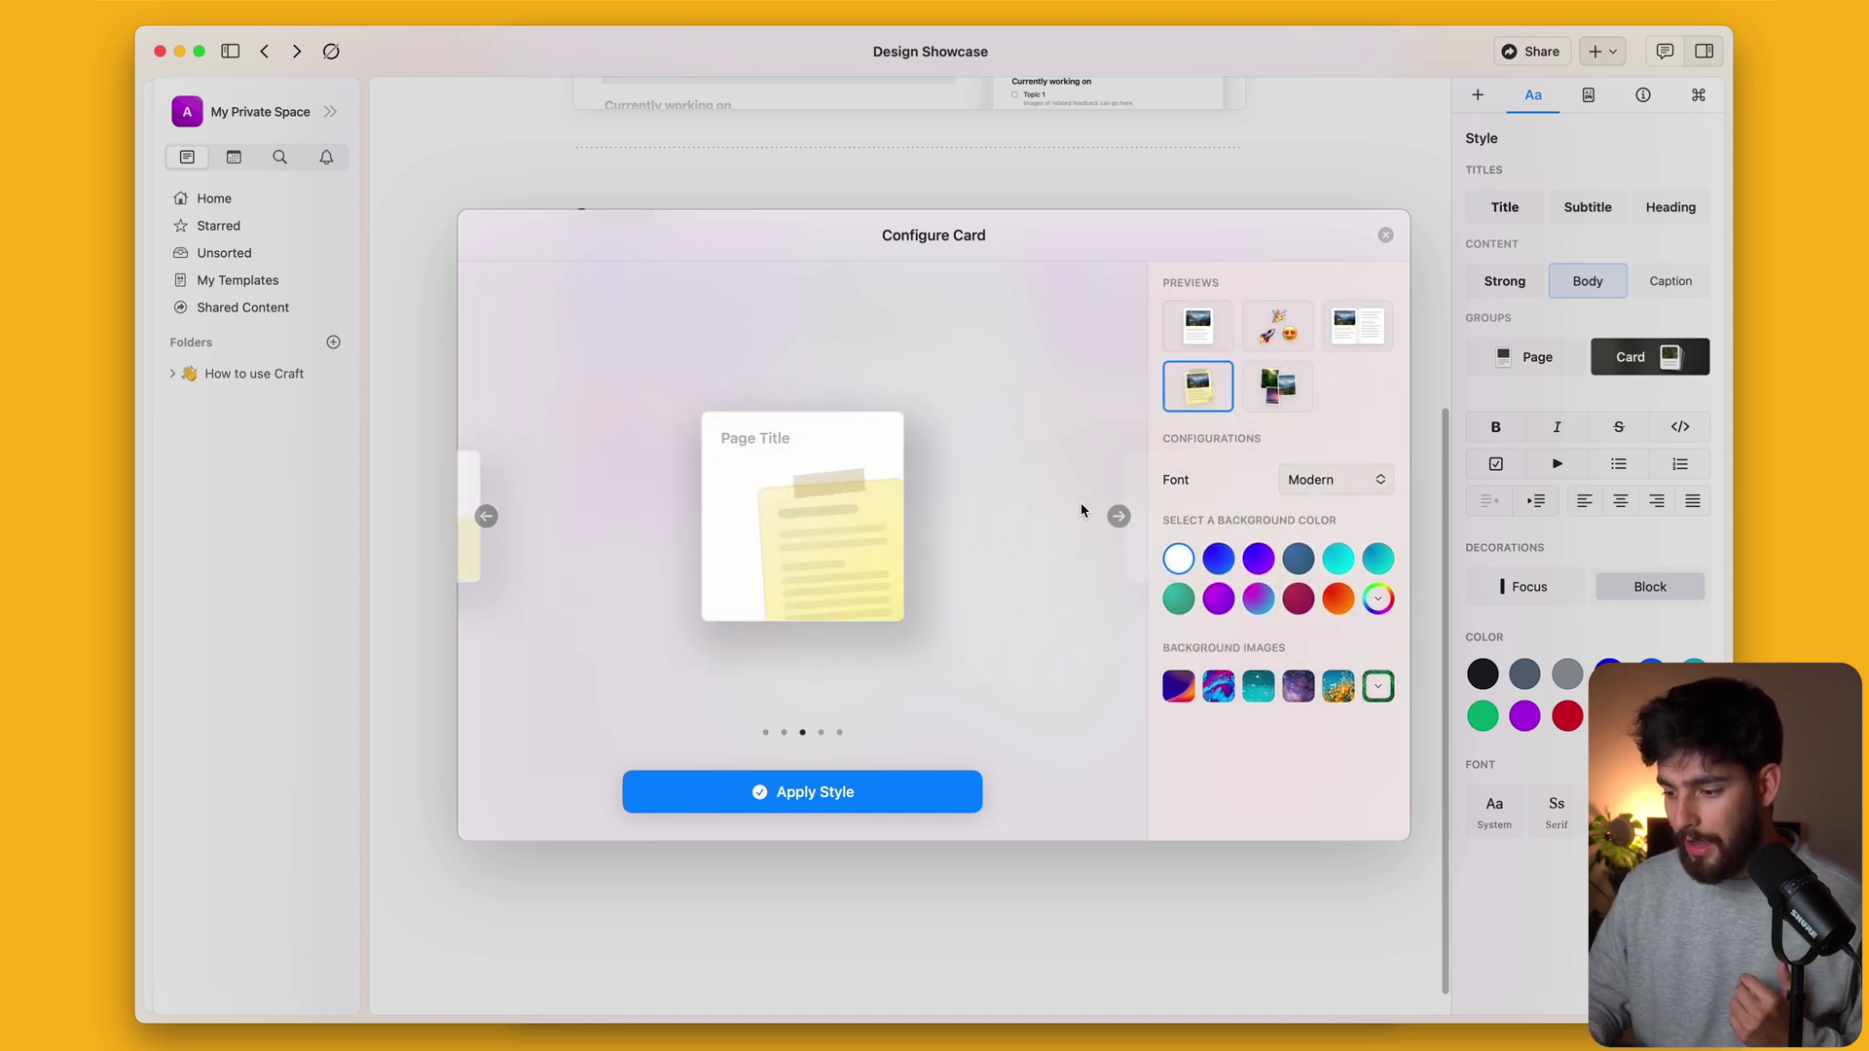
Step: Preview the sticky-note card layouts and apply the style to the Example card
click(1119, 517)
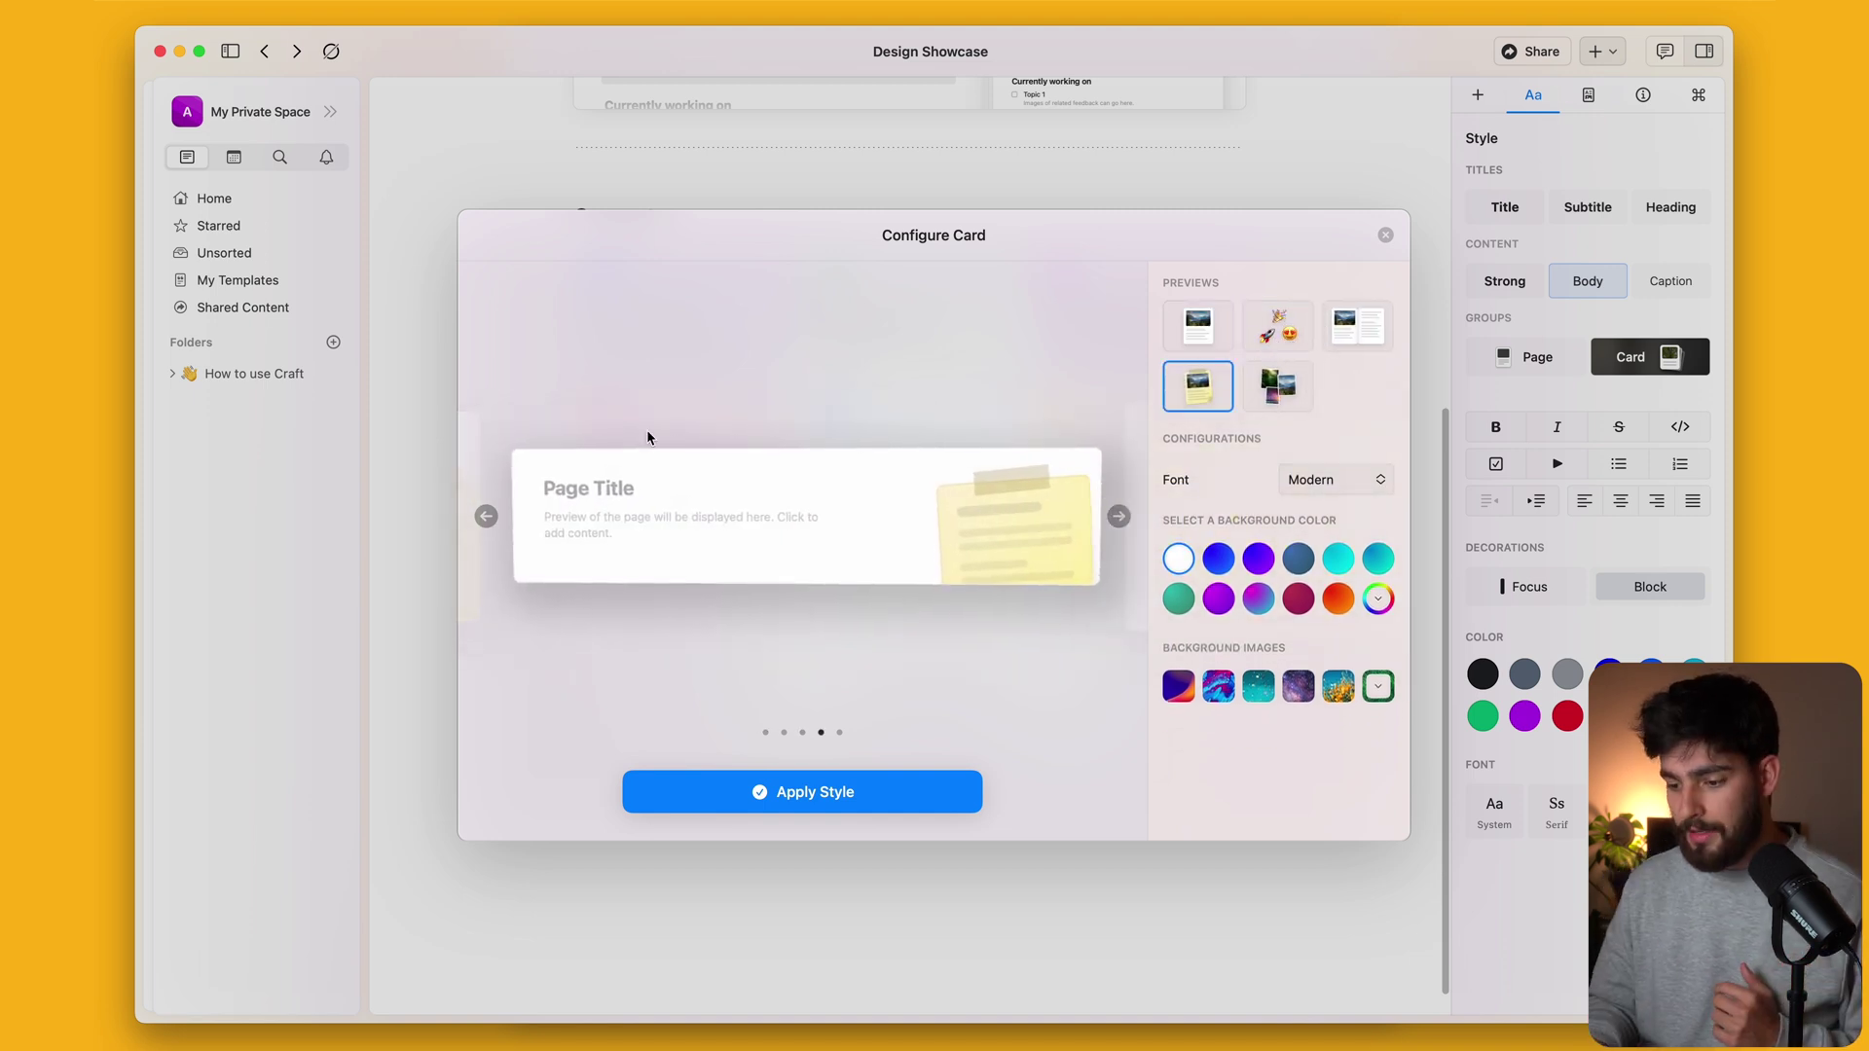
click(746, 791)
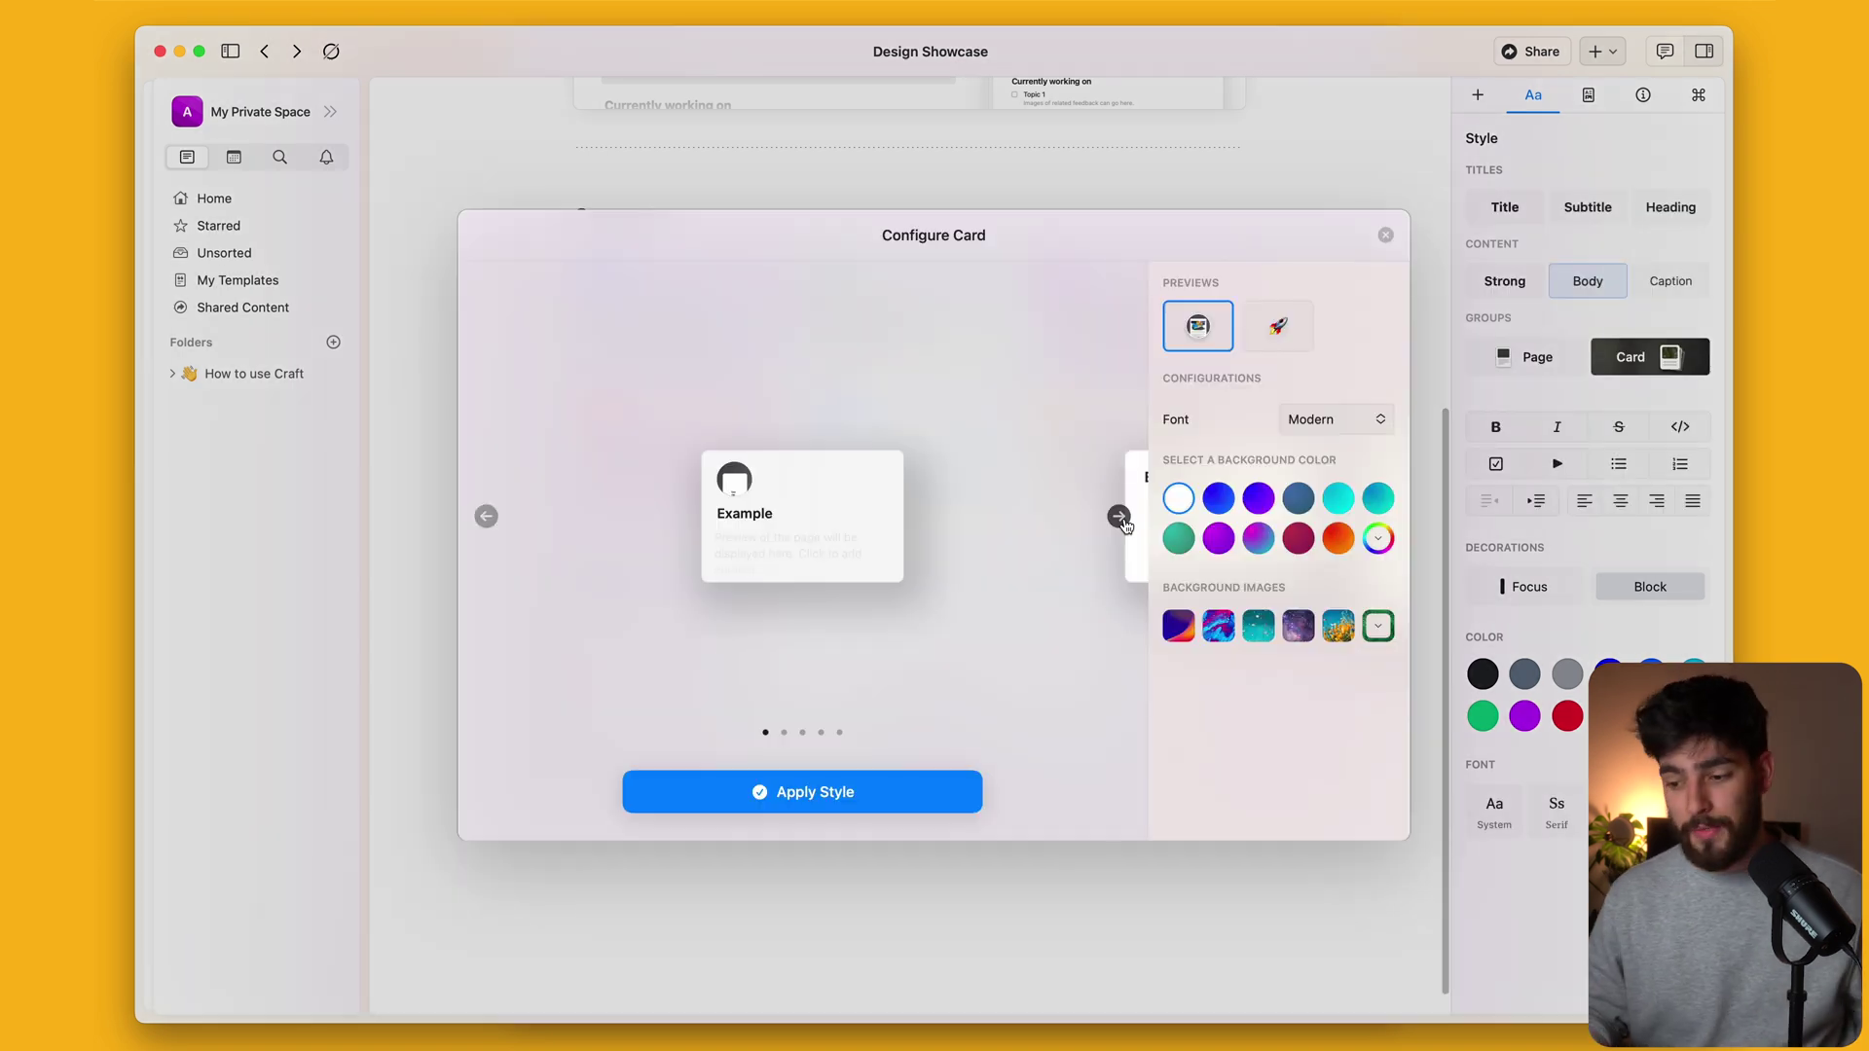
click(1119, 517)
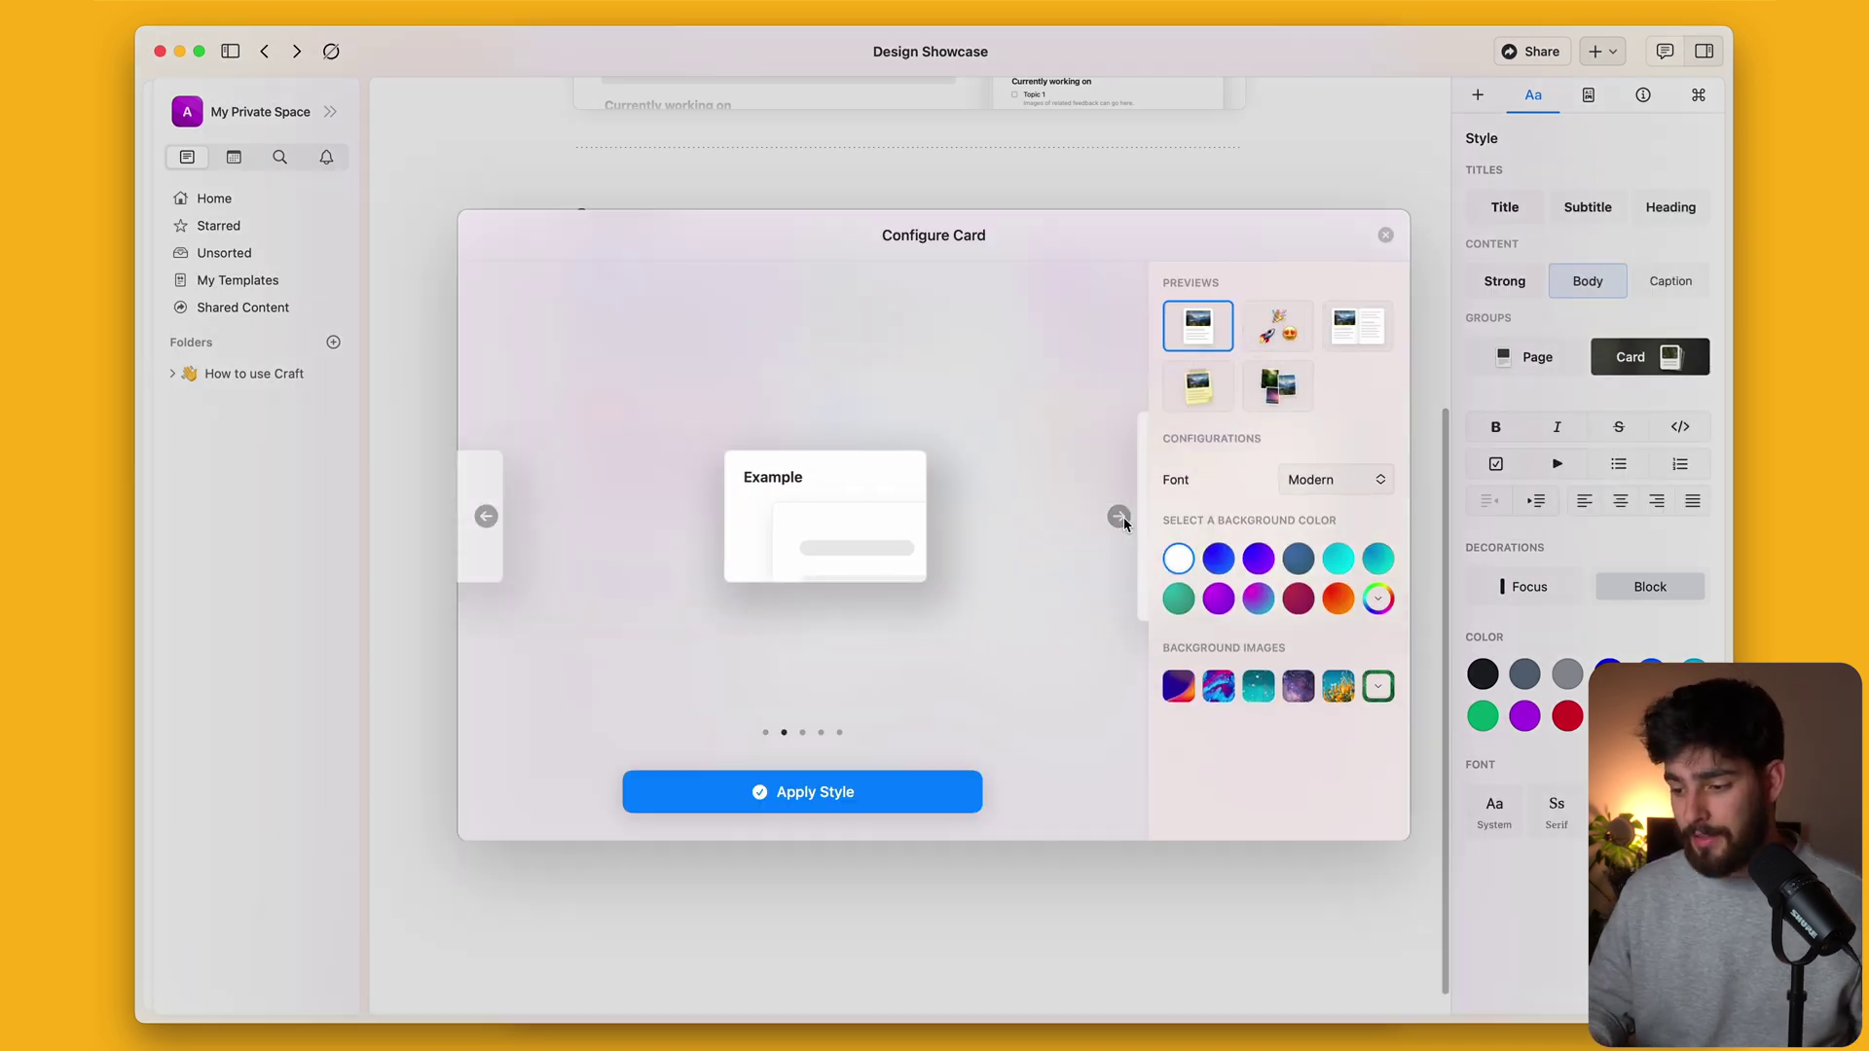
click(1120, 517)
click(911, 804)
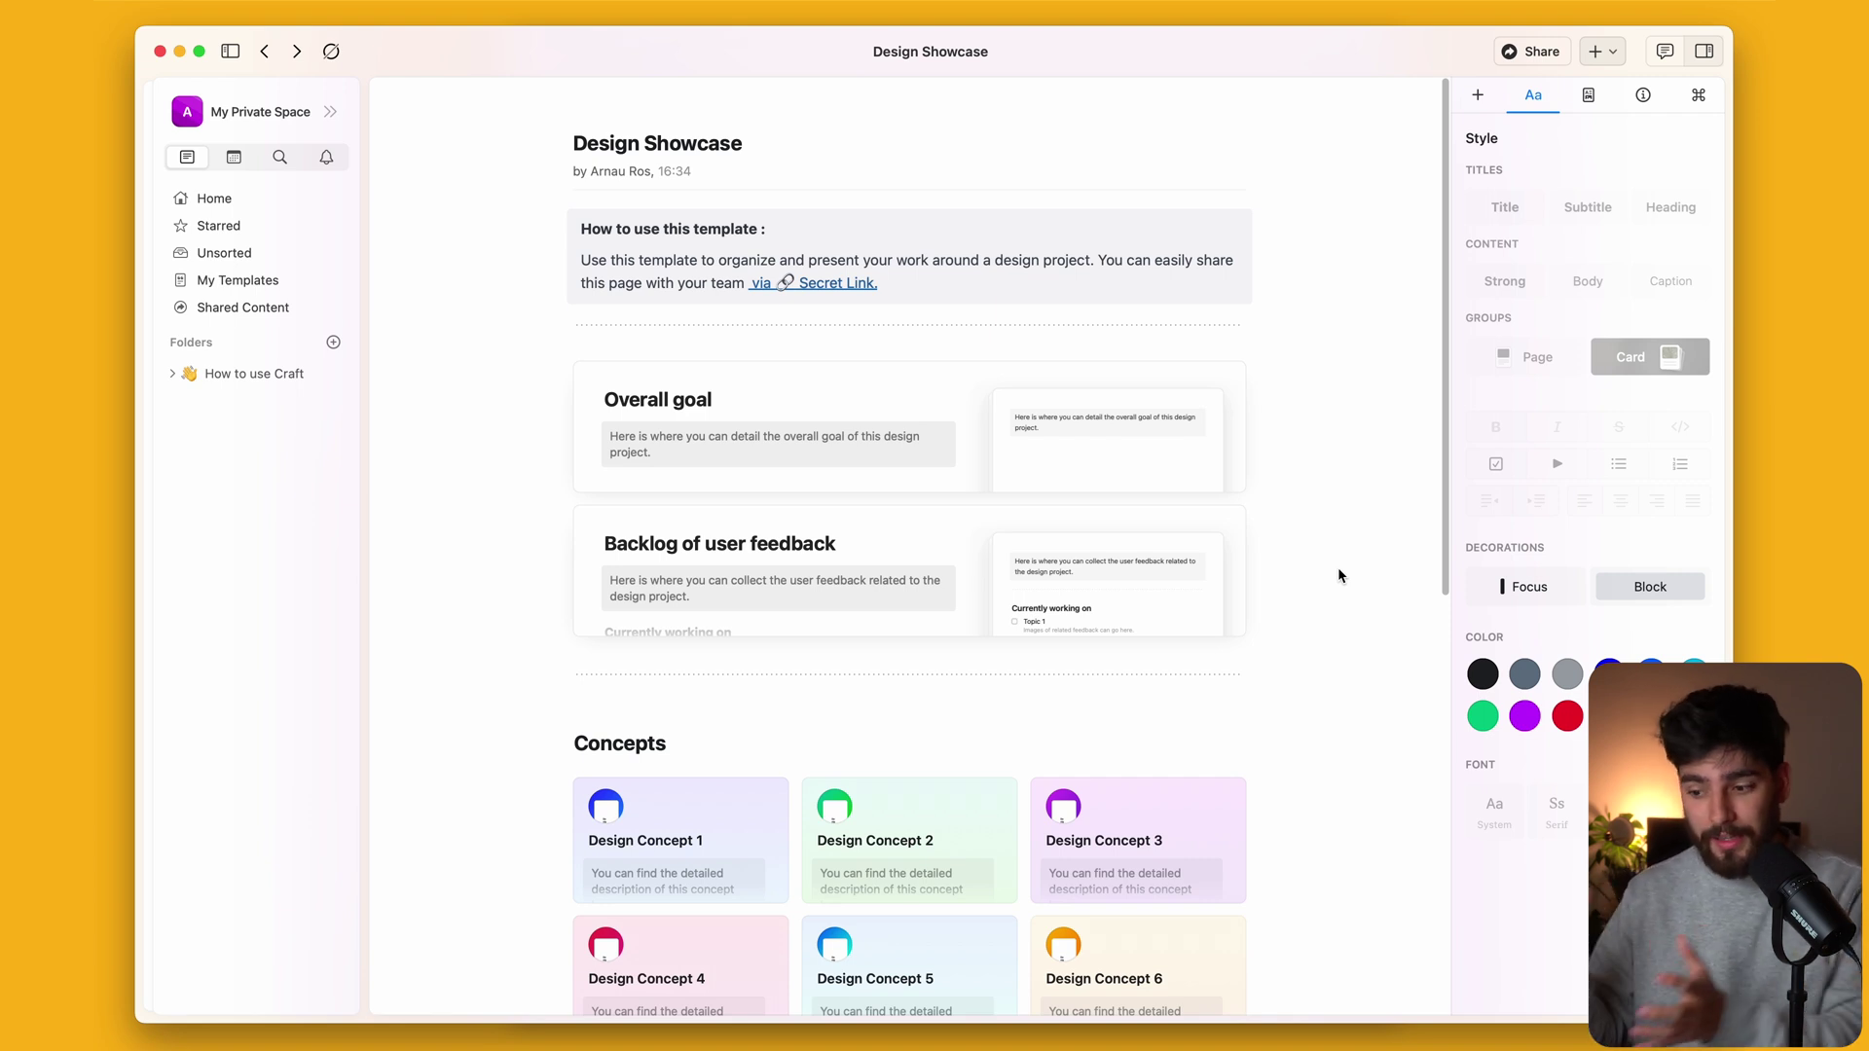
Step: Try the blue, red and green gradient, and marble presets, then set a faded light-lavender solid background
click(1588, 95)
click(1588, 225)
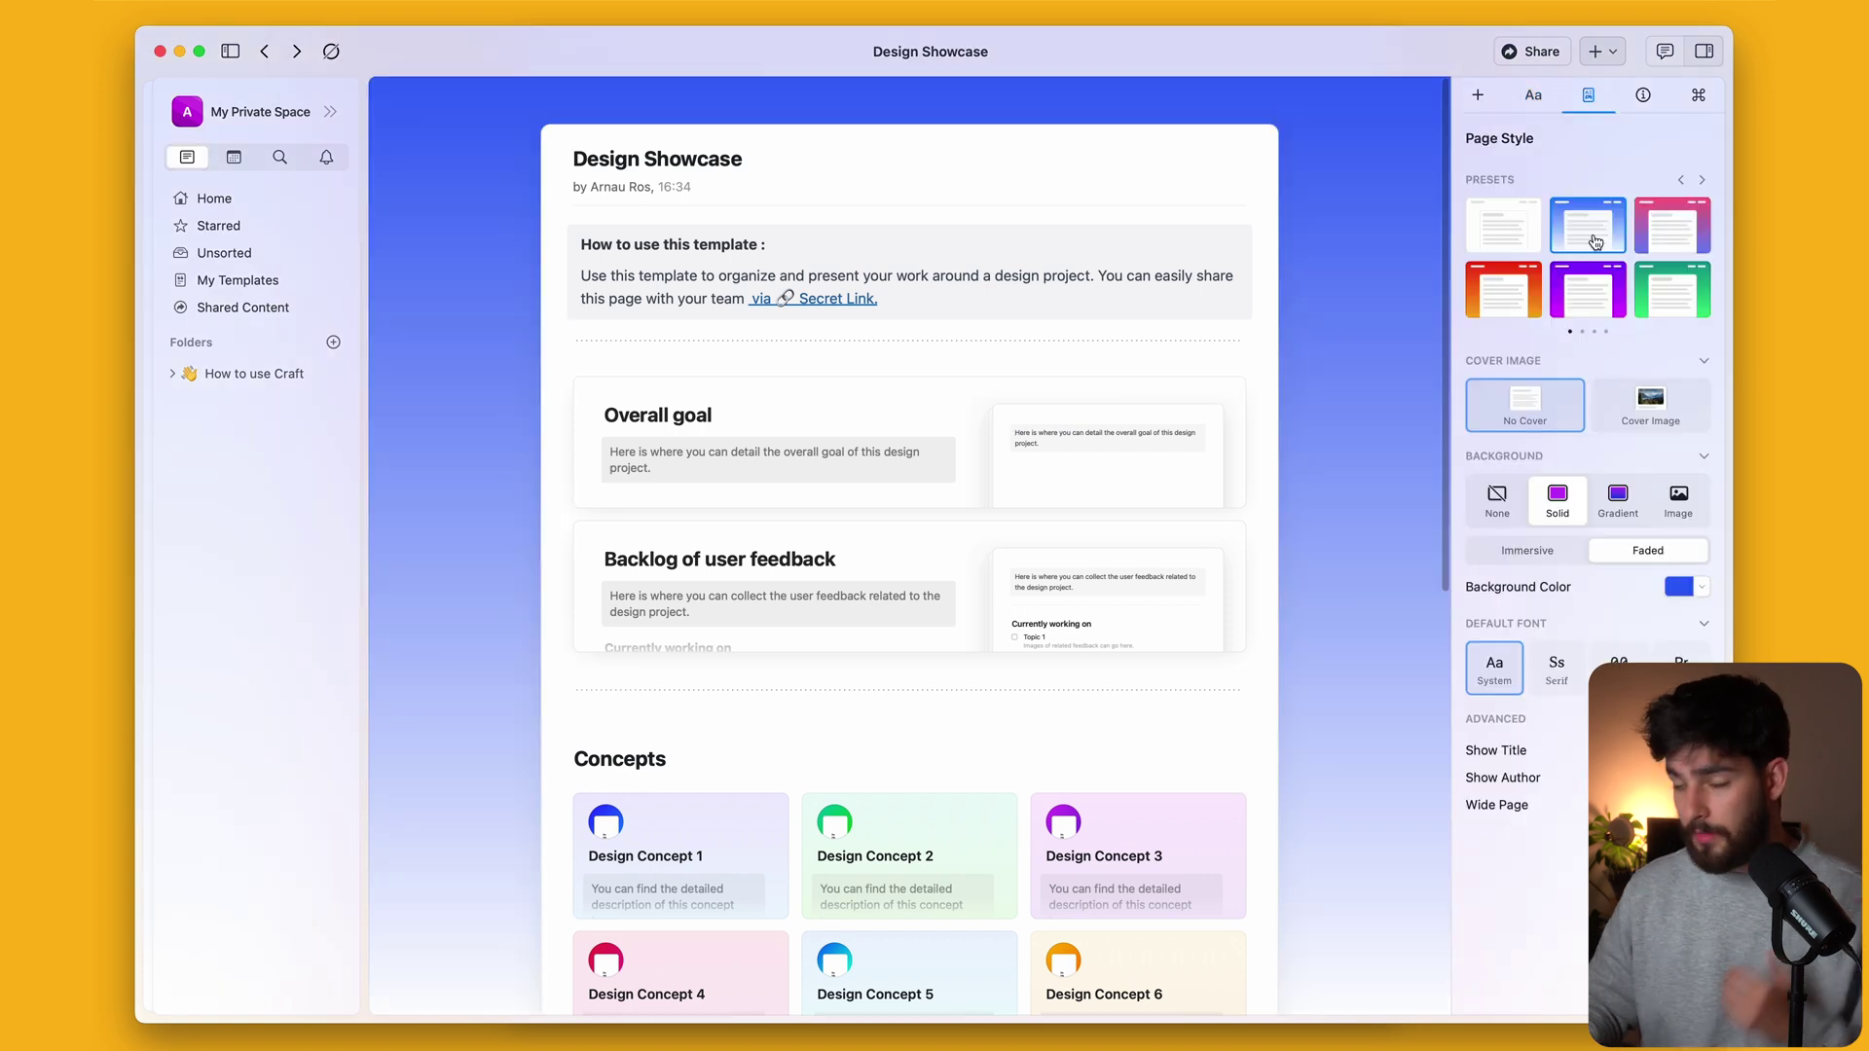
click(1504, 289)
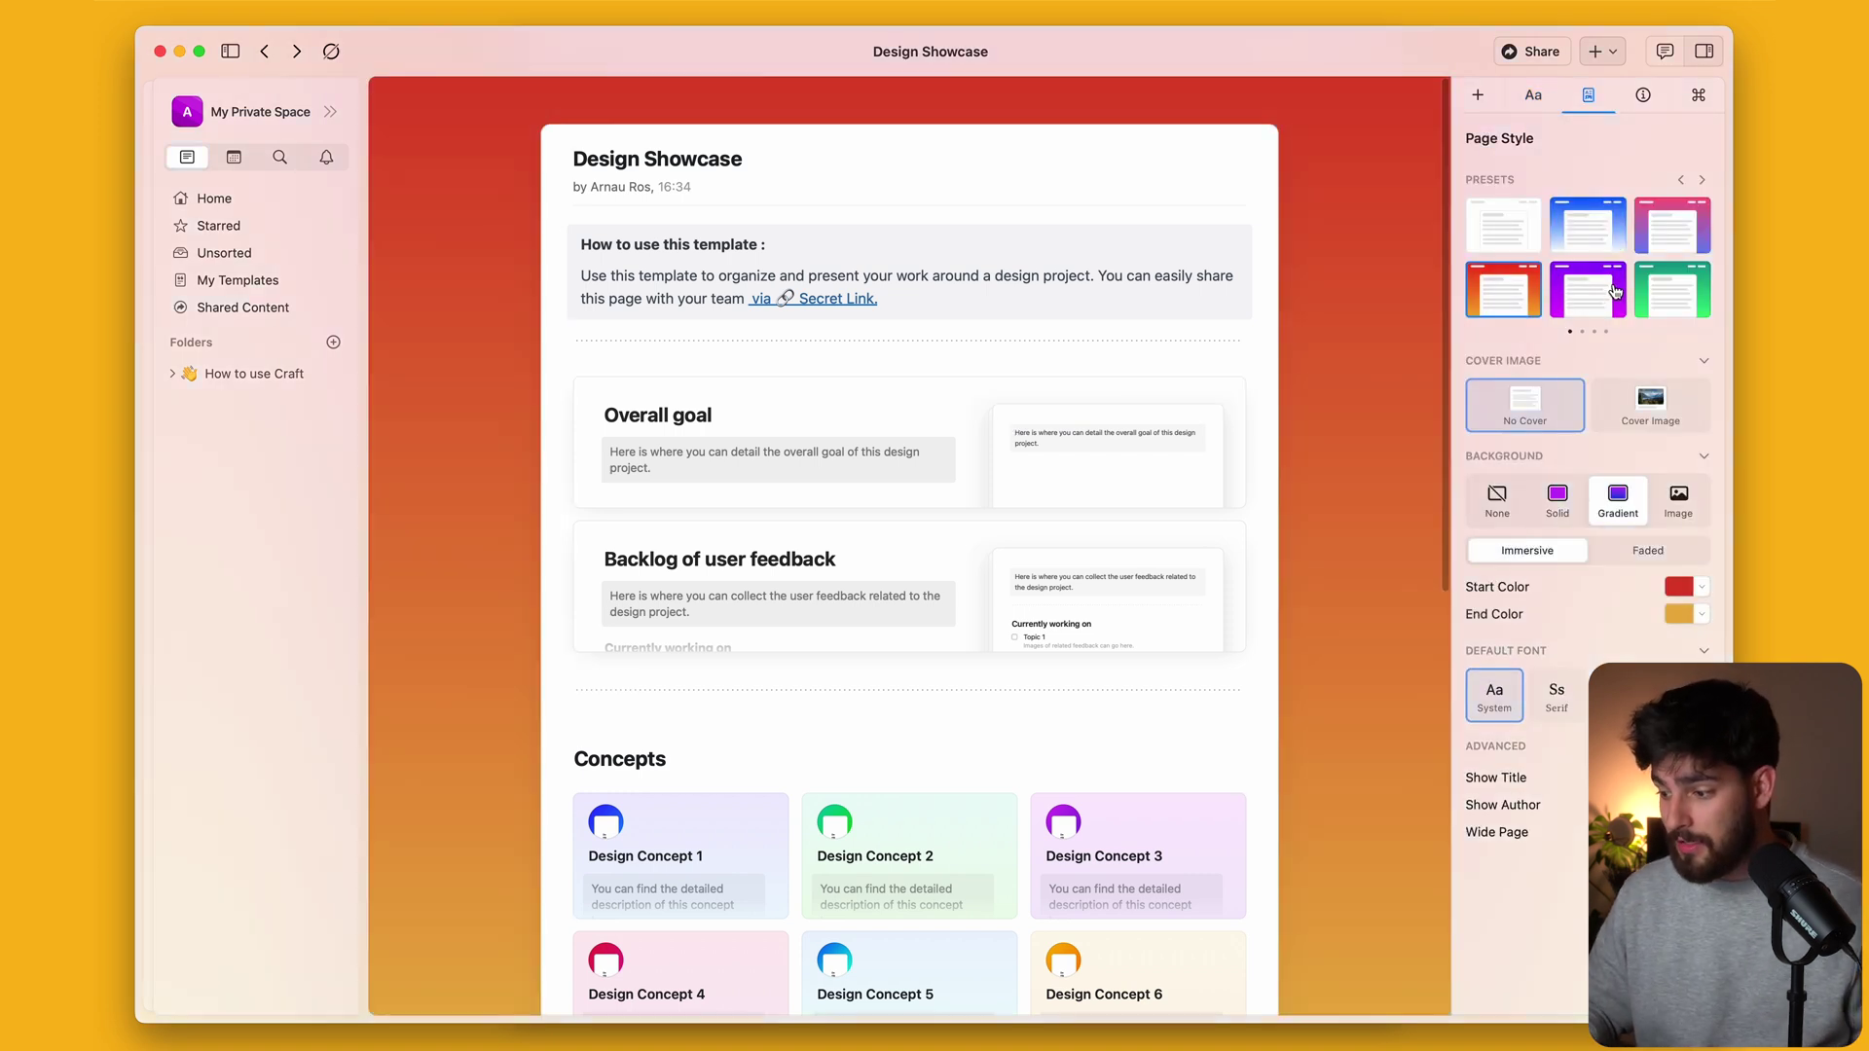
click(1672, 289)
click(1702, 179)
click(1549, 290)
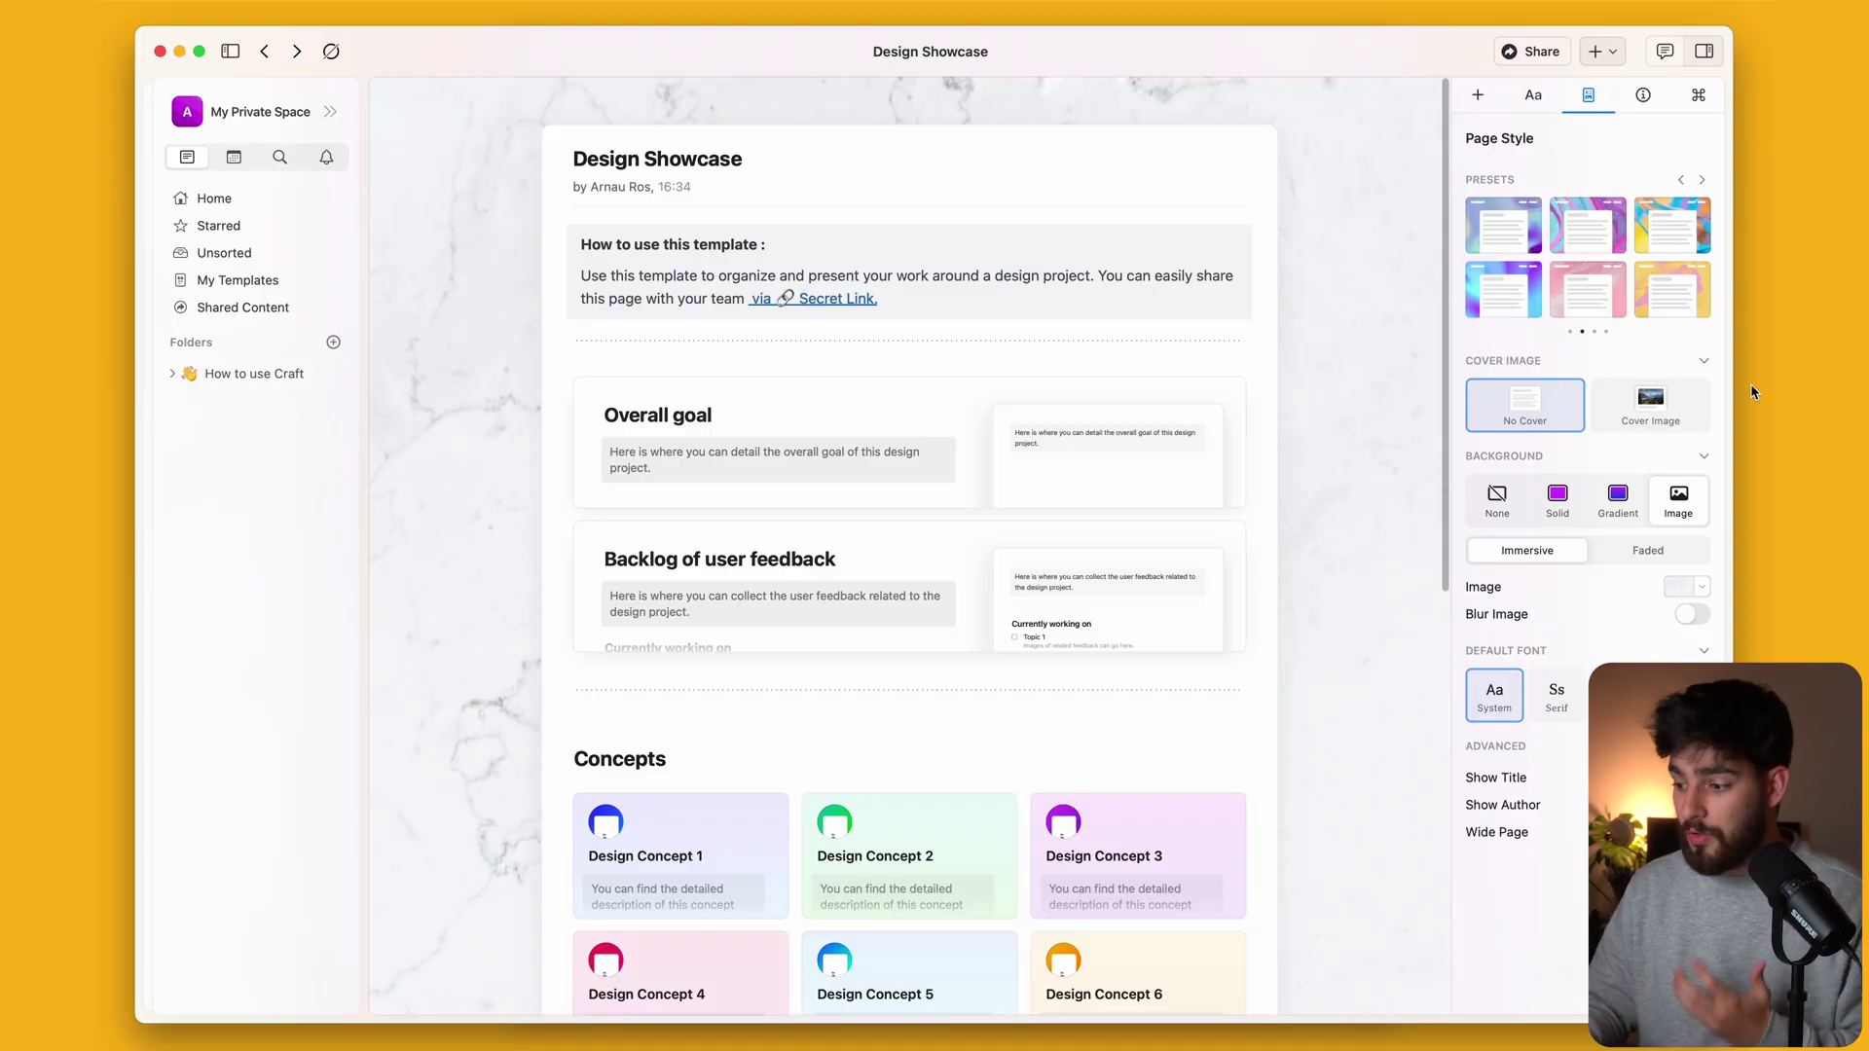
click(1595, 251)
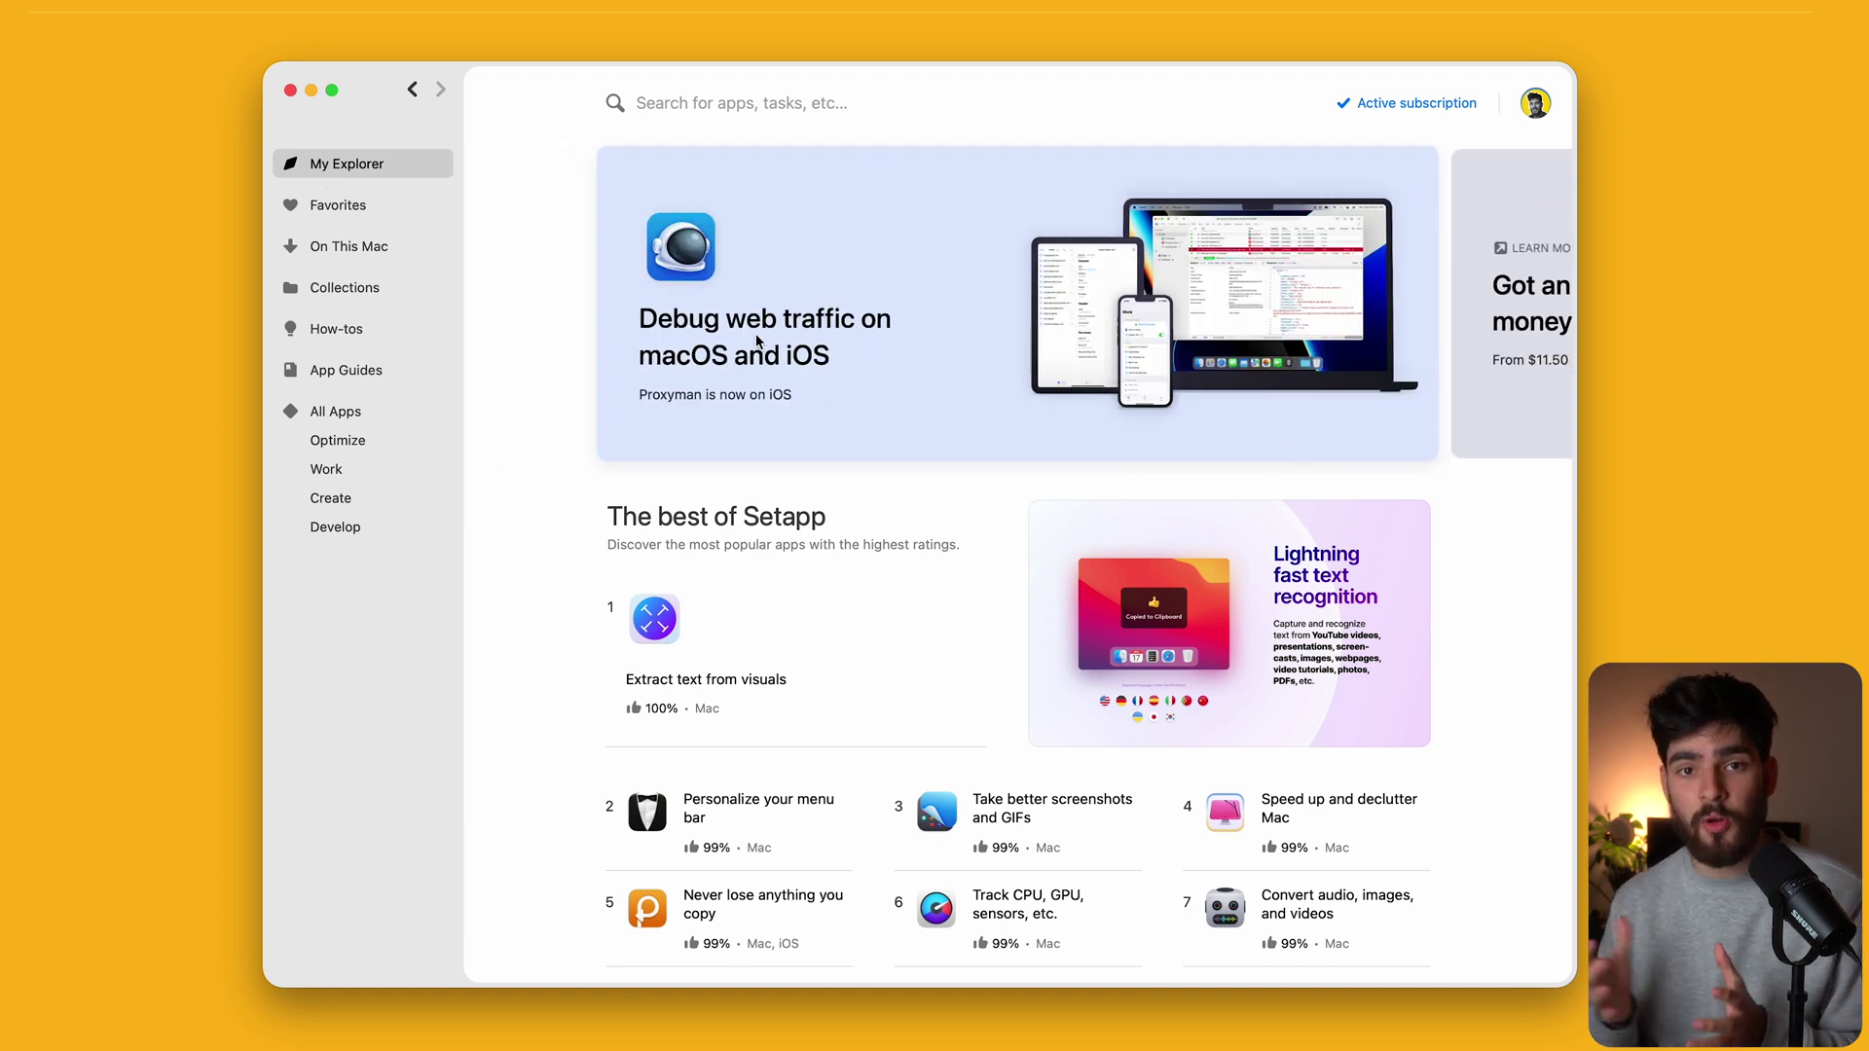
Step: Scroll down through Setapp's curated app kits, such as Designer's set and Developer's set, then back up
scroll(738, 613, down, 5)
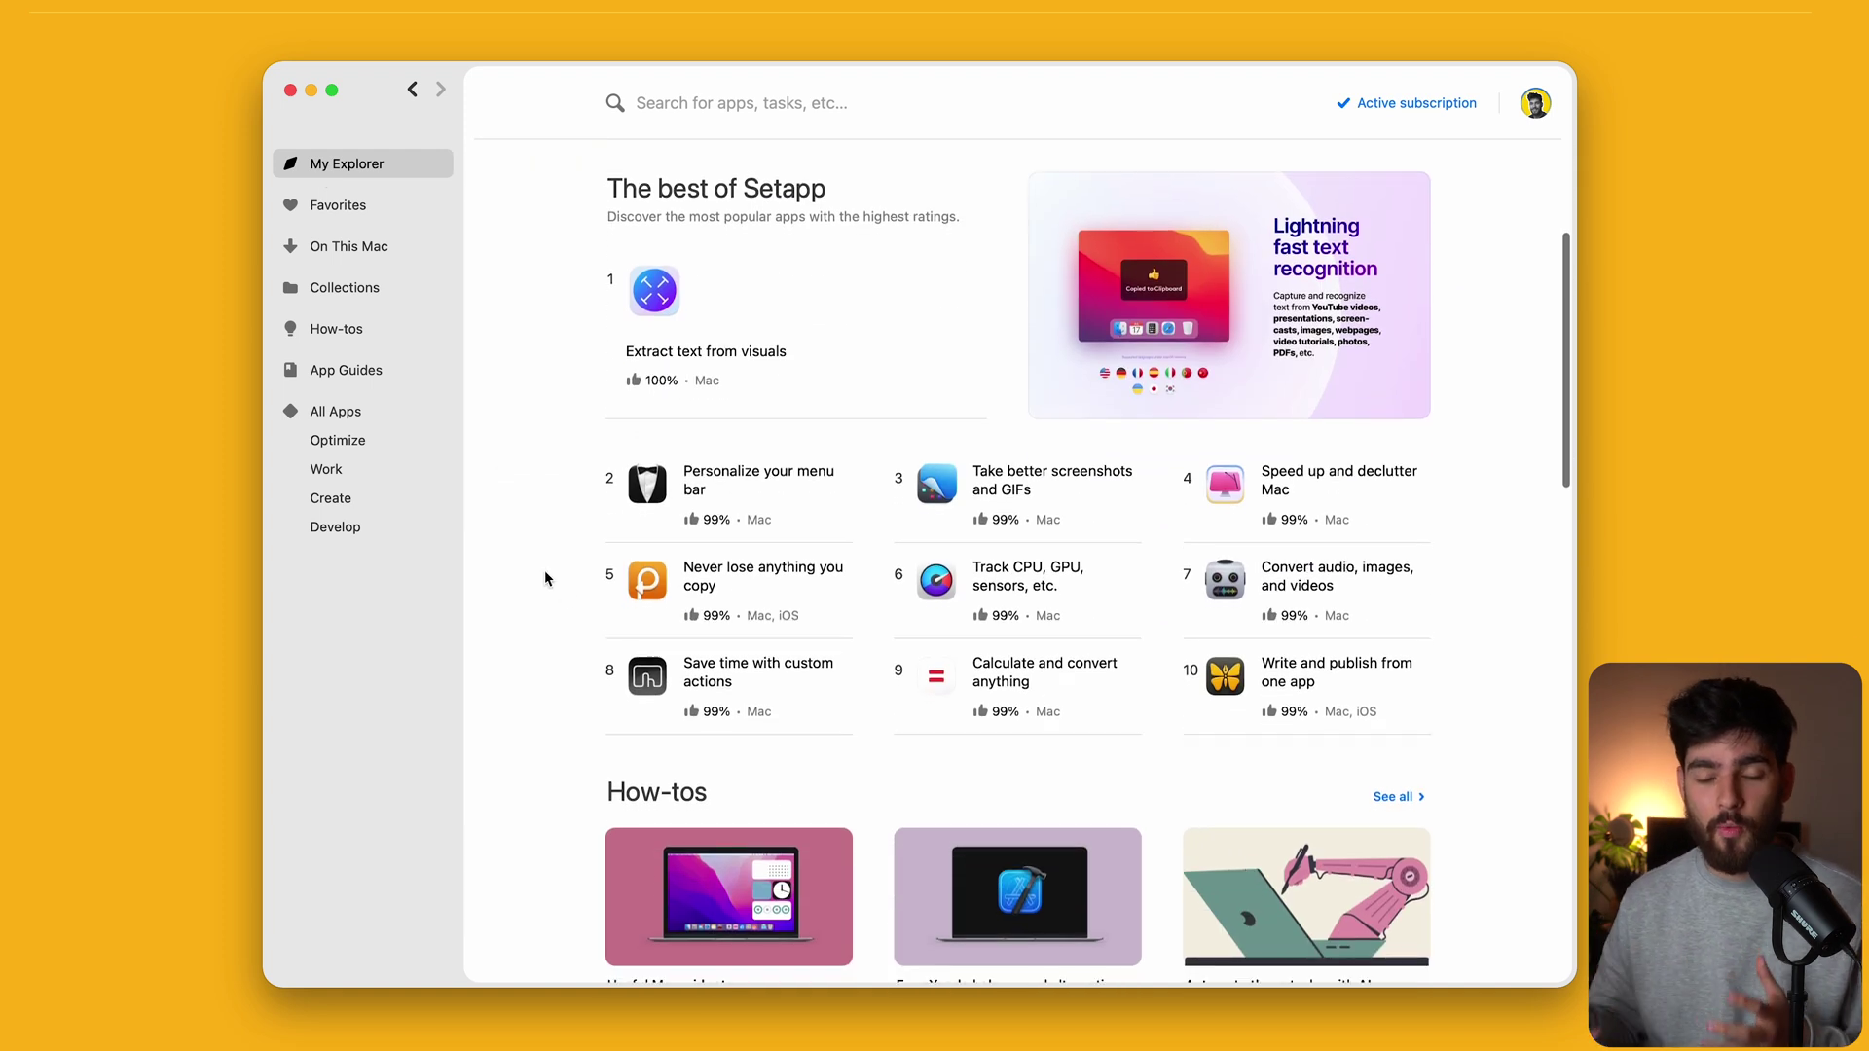
scroll(546, 576, down, 6)
scroll(545, 572, down, 2)
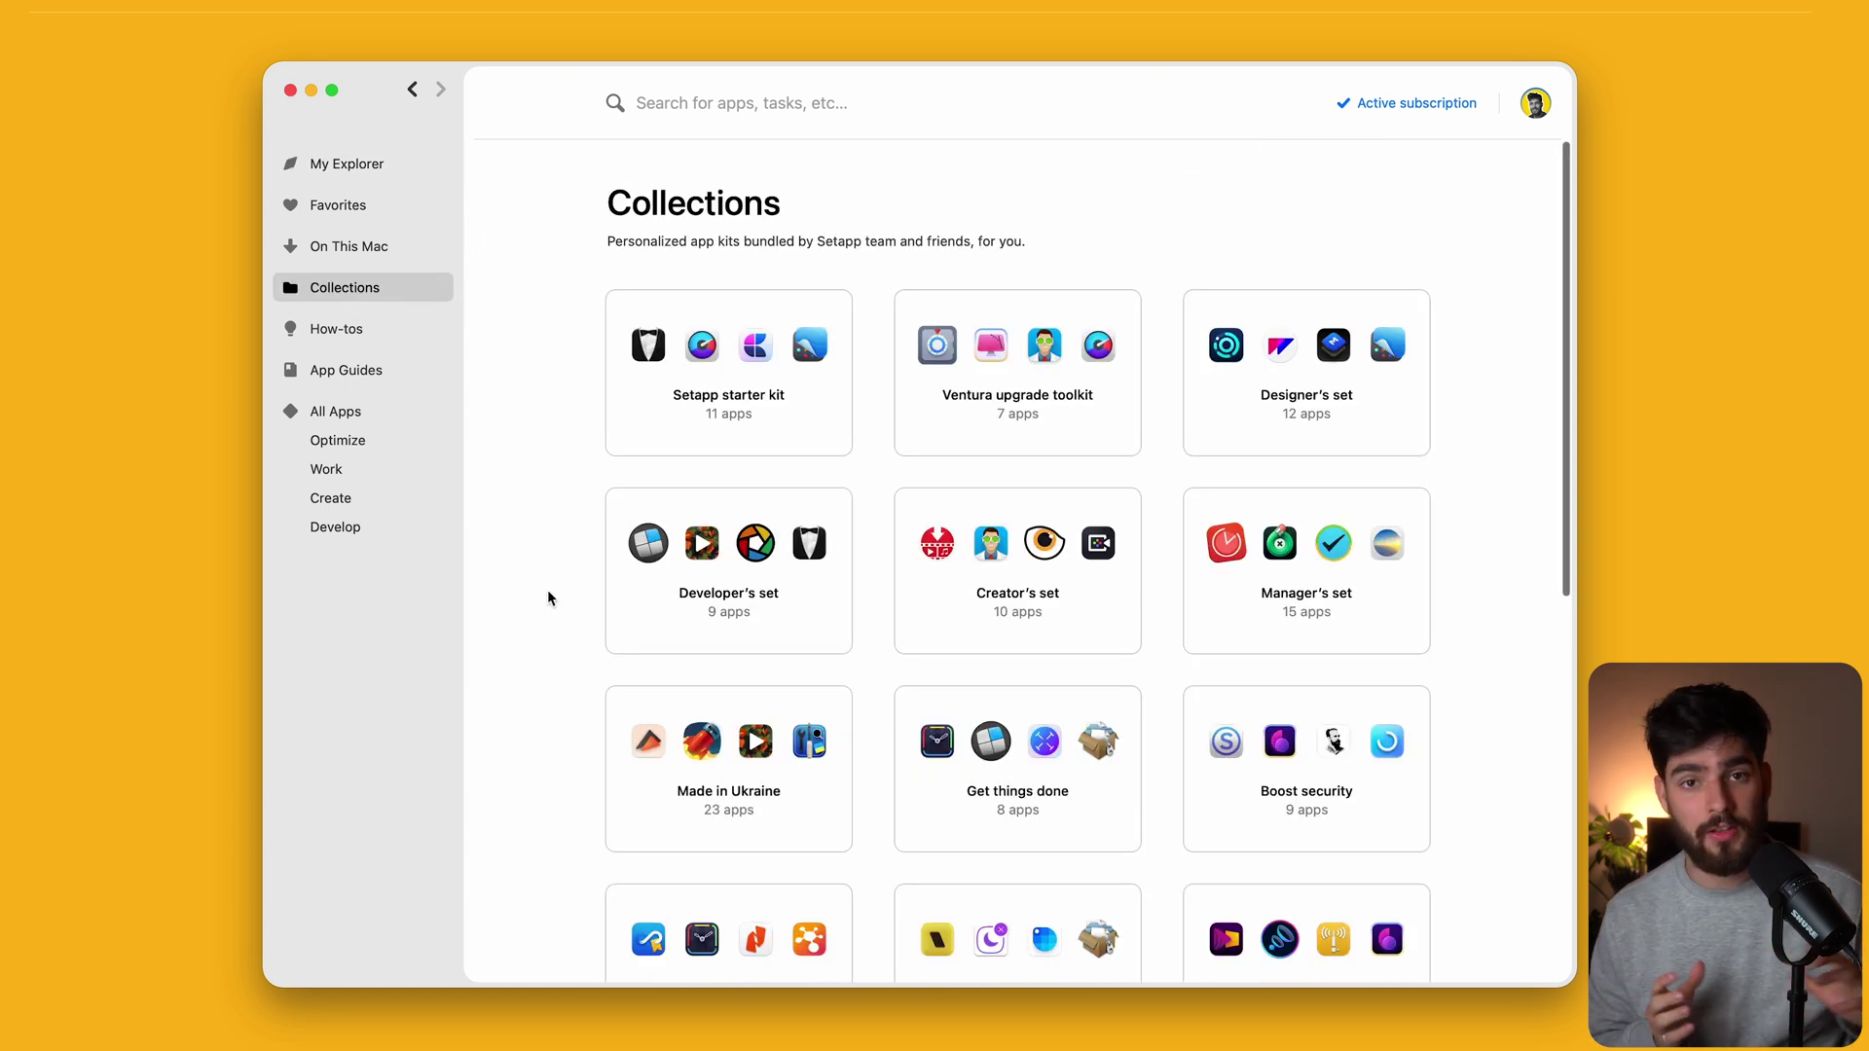
scroll(547, 591, down, 10)
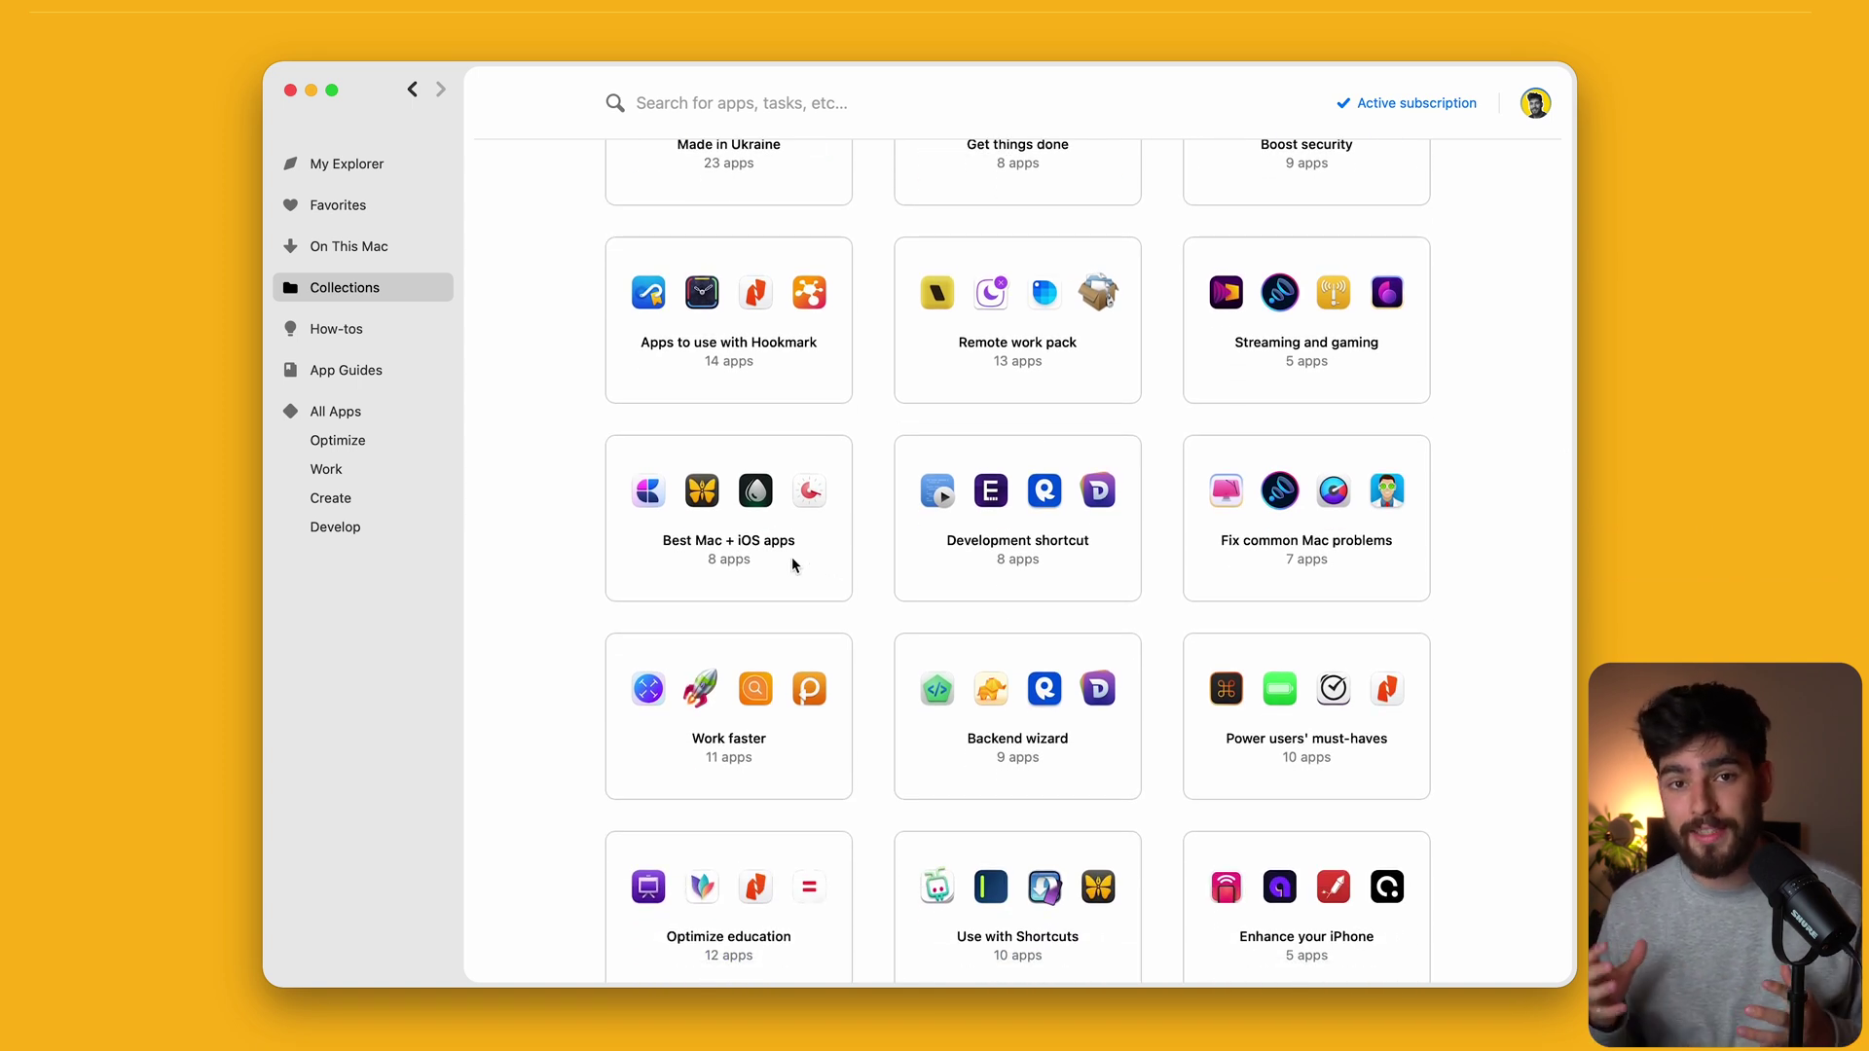
scroll(792, 563, up, 10)
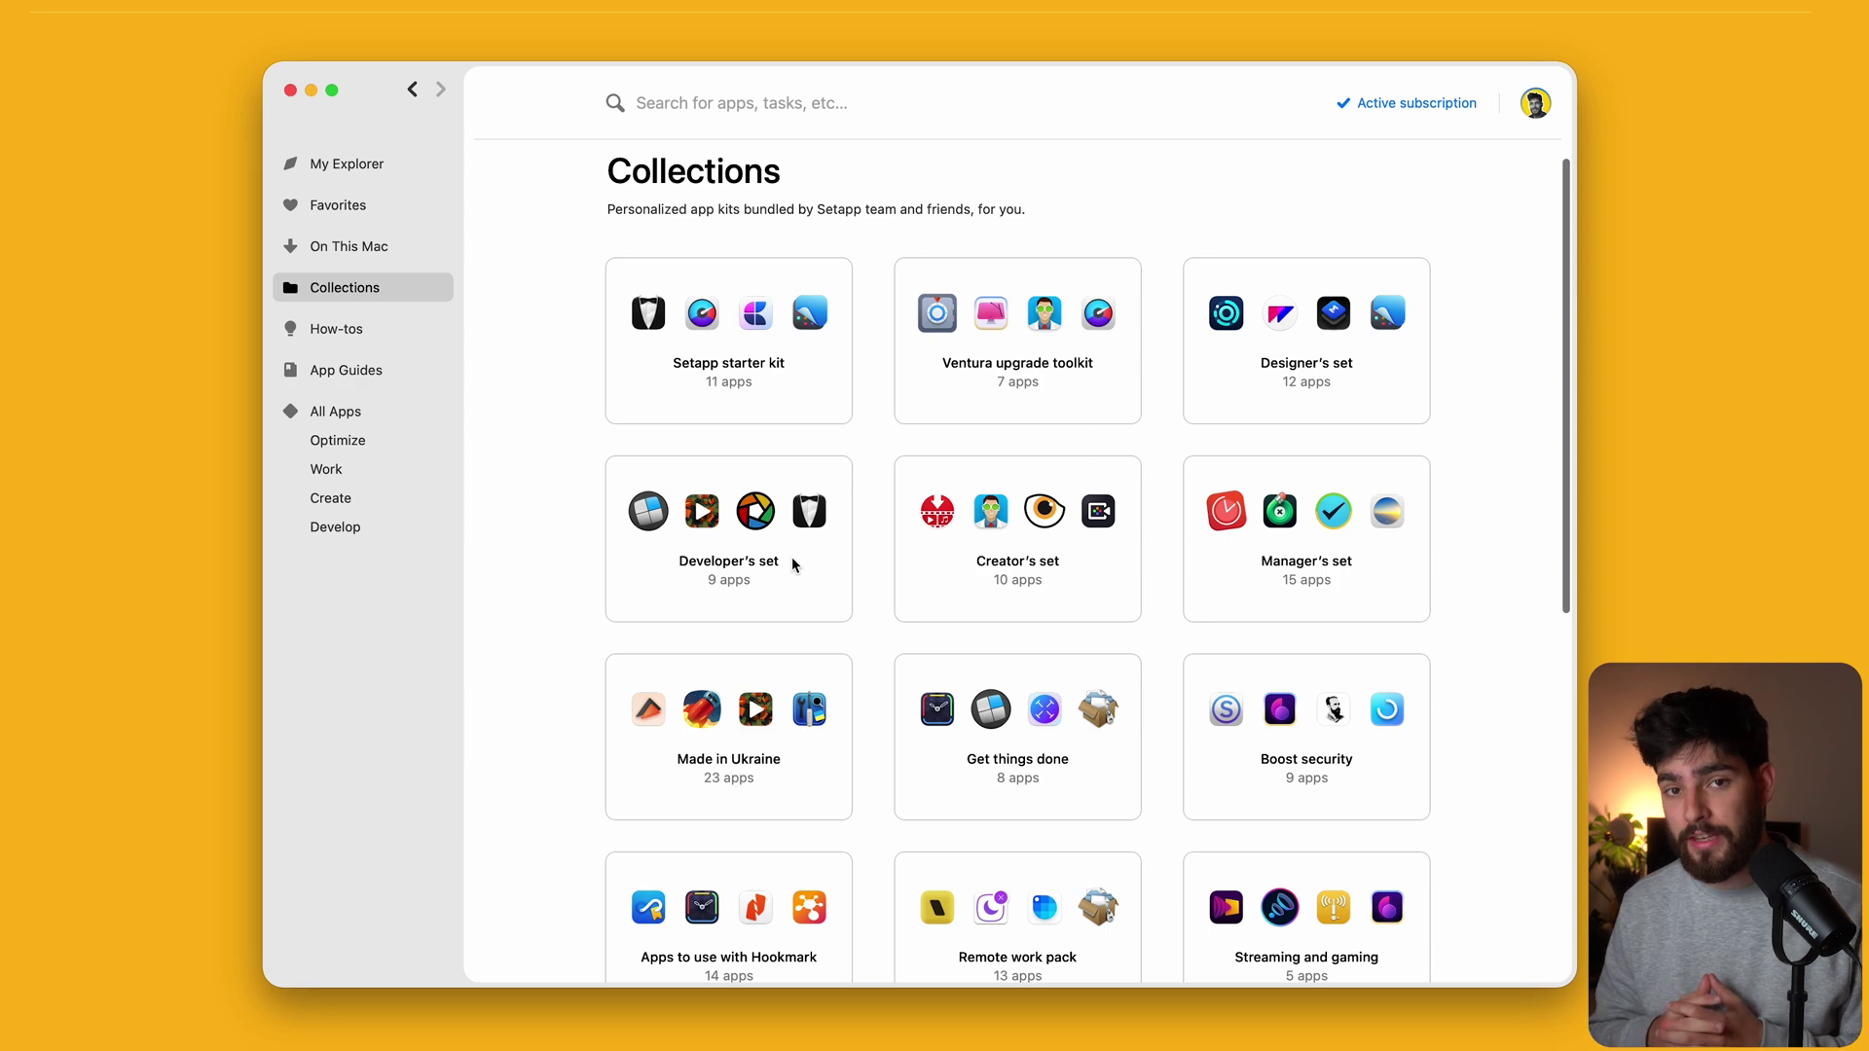